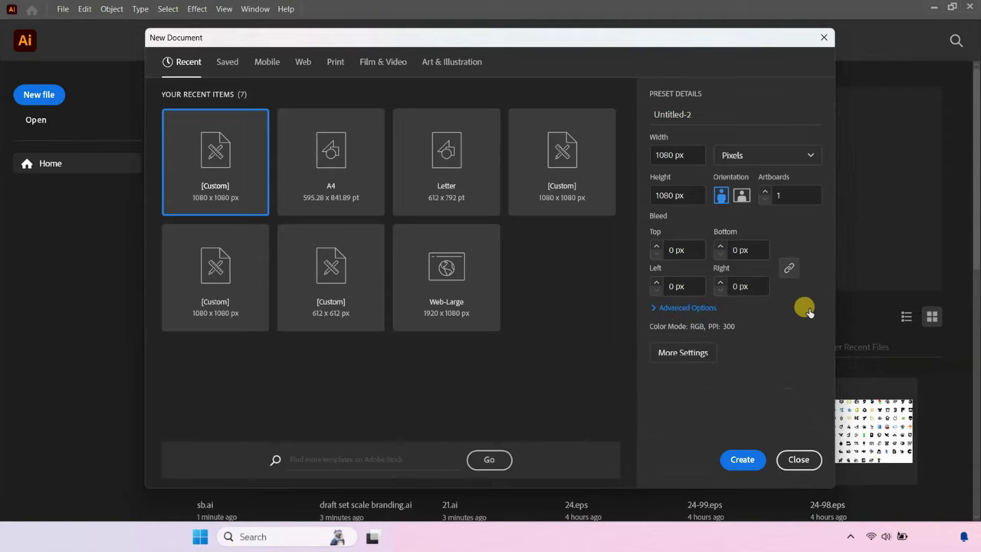
Step: Create a 1080 x 1080 px document with one artboard, RGB color mode and 300 ppi raster effects
{"action": "left_click", "coordinate": [668, 307]}
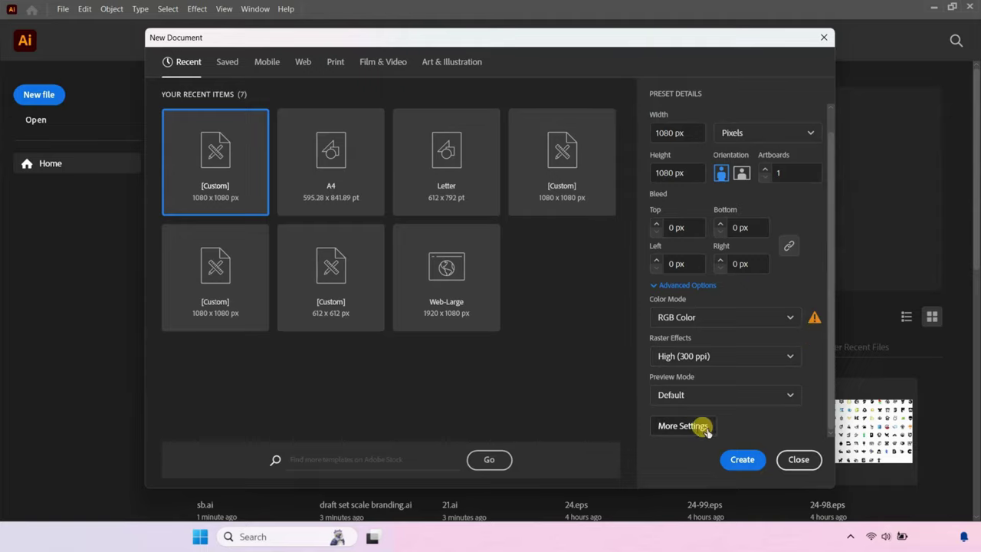
{"action": "left_click", "coordinate": [730, 463]}
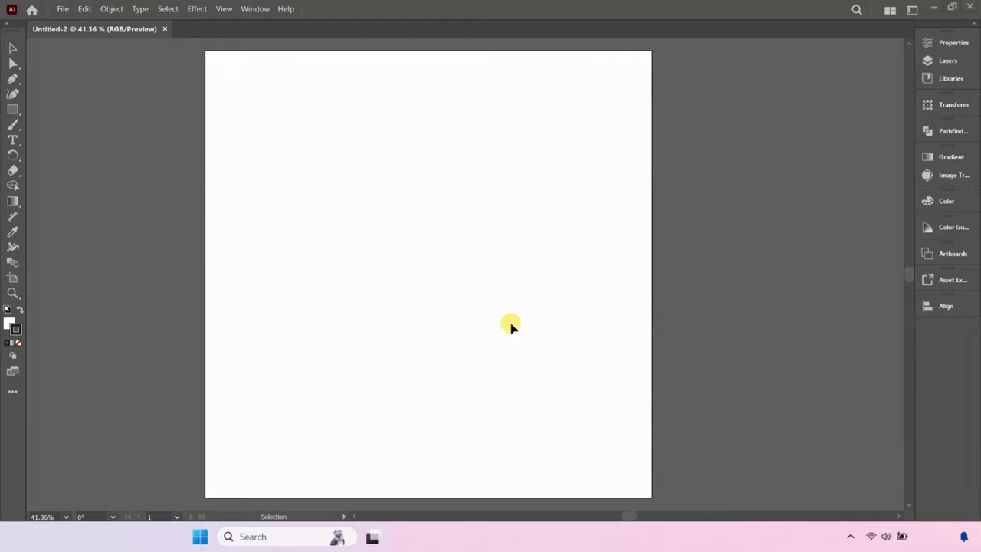
Step: Paste the group of nested blue, teal and green guide squares and center it on the artboard
{"action": "key", "text": "v"}
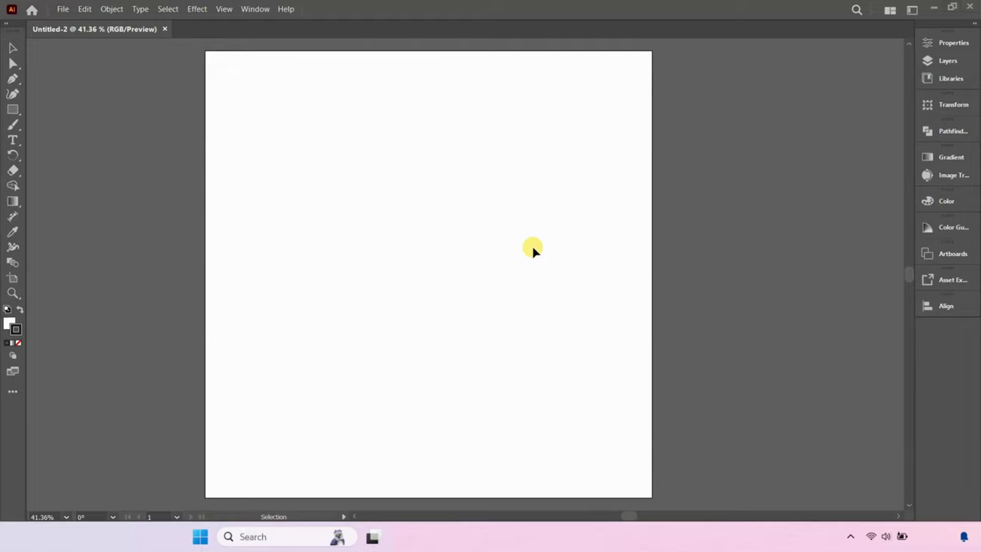
{"action": "key", "text": "ctrl+v"}
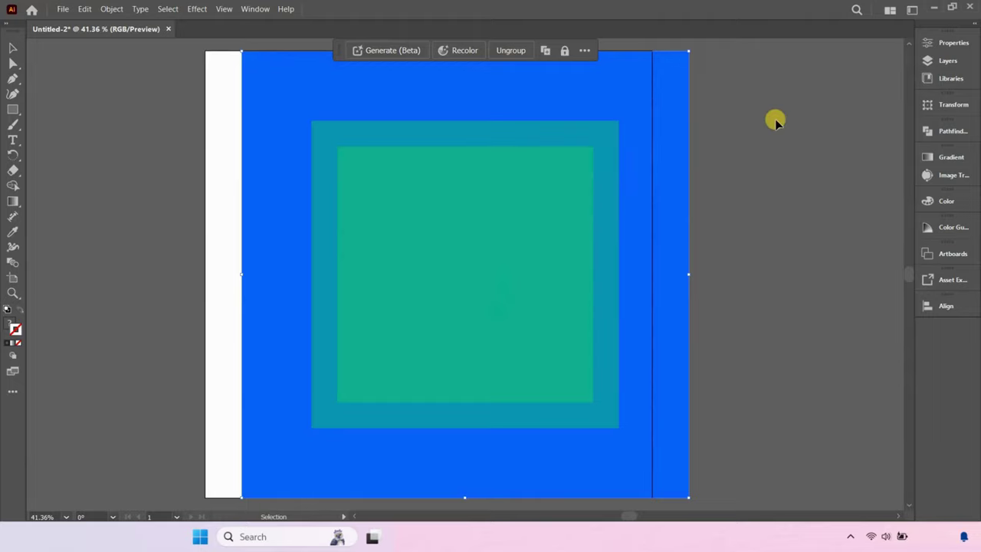
{"action": "left_click", "coordinate": [948, 307]}
{"action": "left_click", "coordinate": [879, 334]}
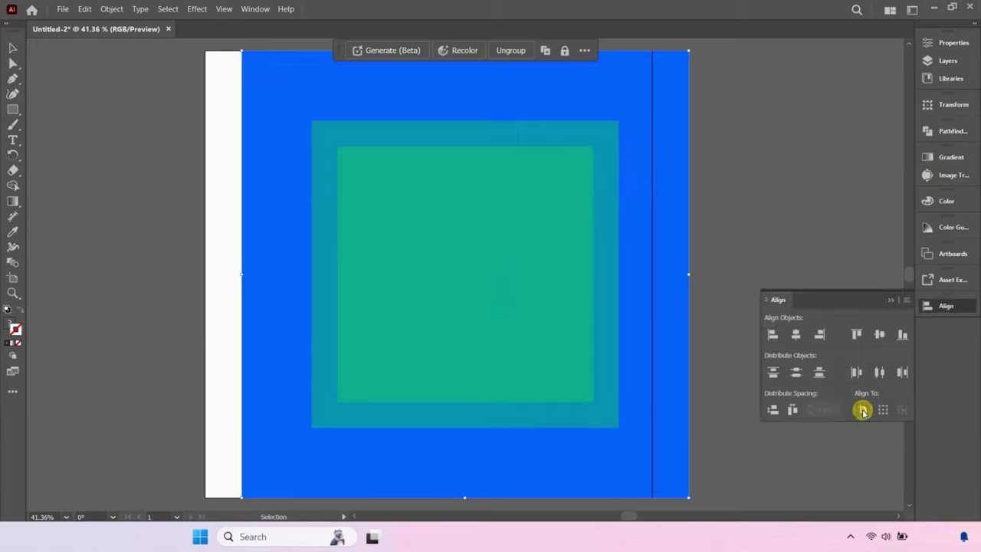
{"action": "left_click", "coordinate": [796, 335]}
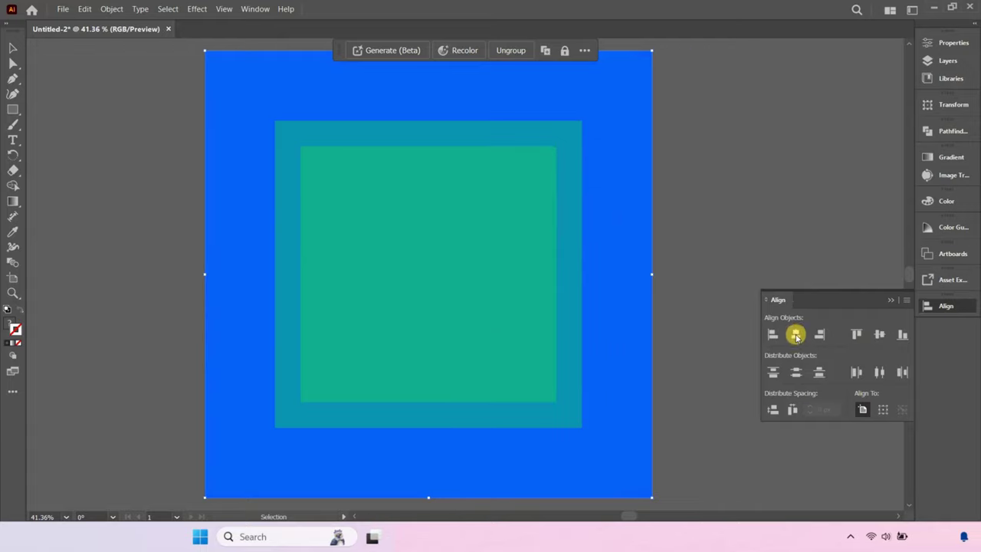
{"action": "left_click", "coordinate": [926, 306]}
{"action": "left_click", "coordinate": [740, 261]}
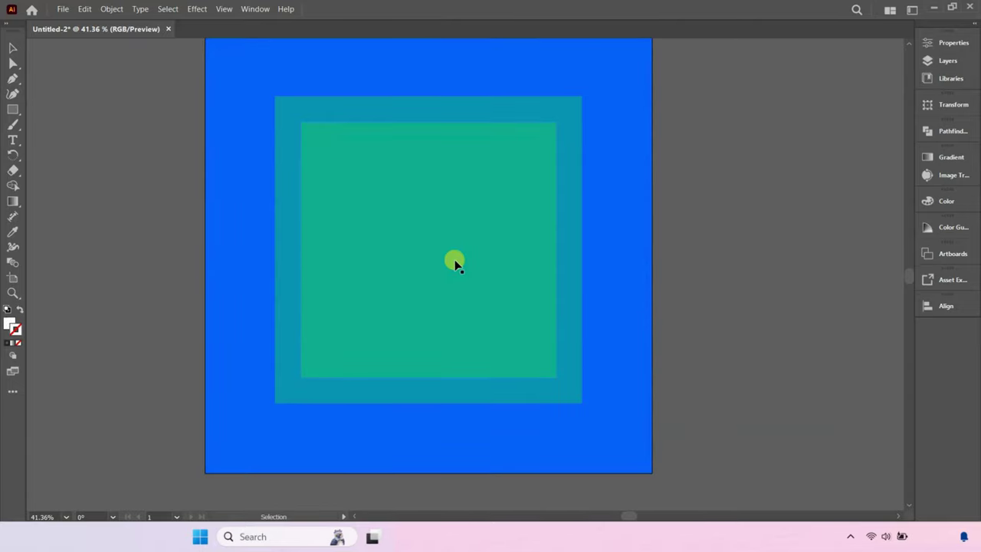
{"action": "scroll", "coordinate": [339, 272], "scroll_direction": "right", "scroll_amount": 2}
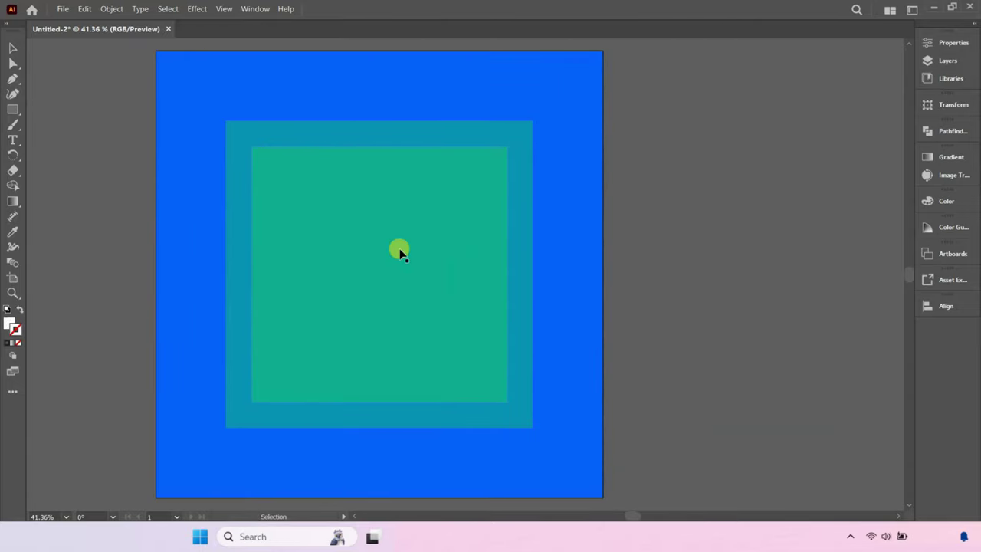
{"action": "scroll", "coordinate": [399, 252], "scroll_direction": "down", "scroll_amount": 1}
{"action": "scroll", "coordinate": [399, 253], "scroll_direction": "down", "scroll_amount": 1}
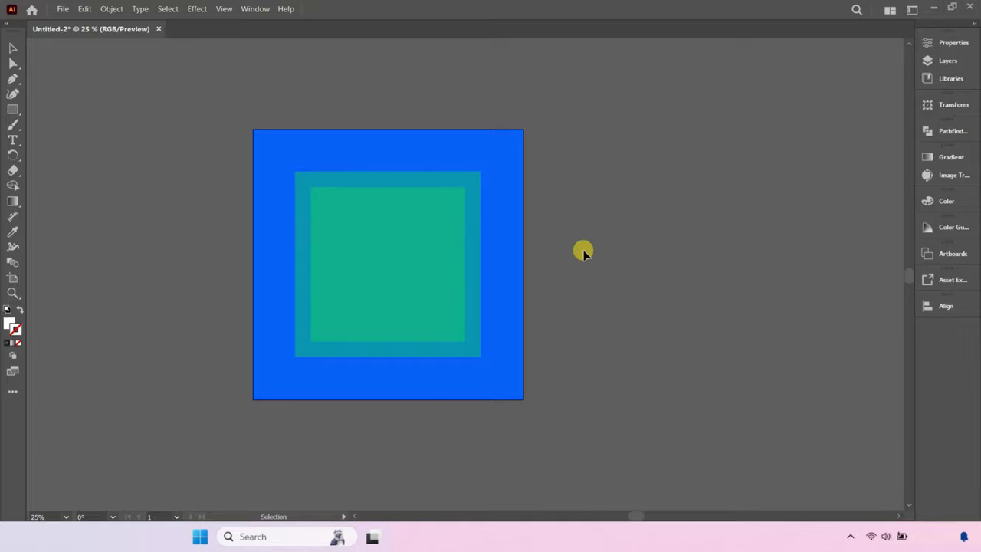
{"action": "scroll", "coordinate": [390, 273], "scroll_direction": "down", "scroll_amount": 2}
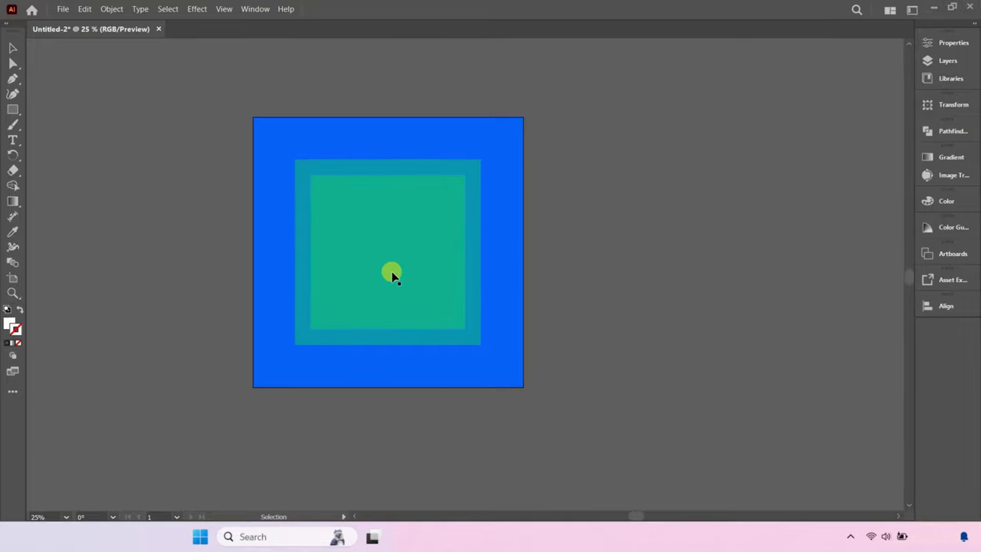
{"action": "key", "text": "a"}
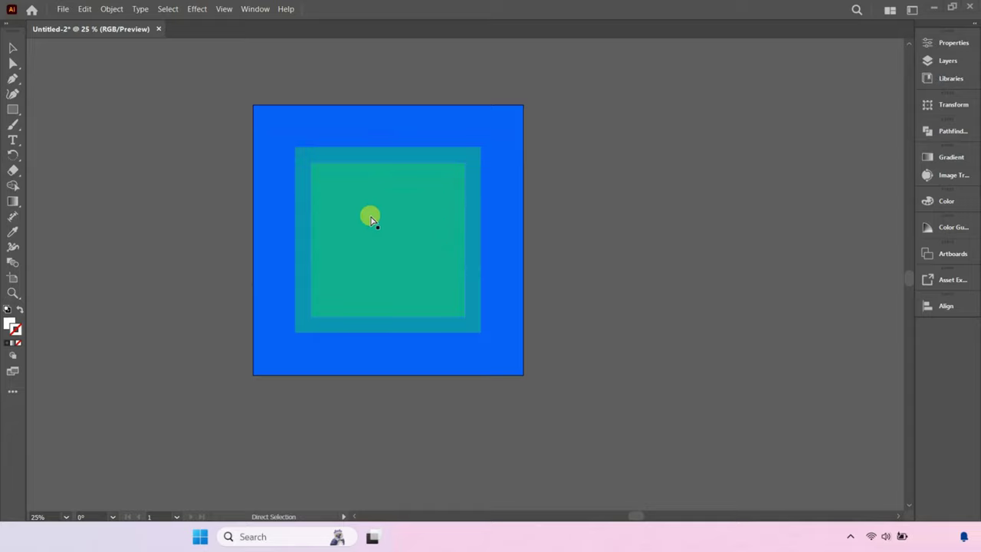
{"action": "key", "text": "v"}
{"action": "key", "text": "ctrl+minus"}
{"action": "key", "text": "ctrl+minus"}
{"action": "key", "text": "ctrl+minus"}
{"action": "key", "text": "ctrl+minus"}
{"action": "key", "text": "ctrl+minus"}
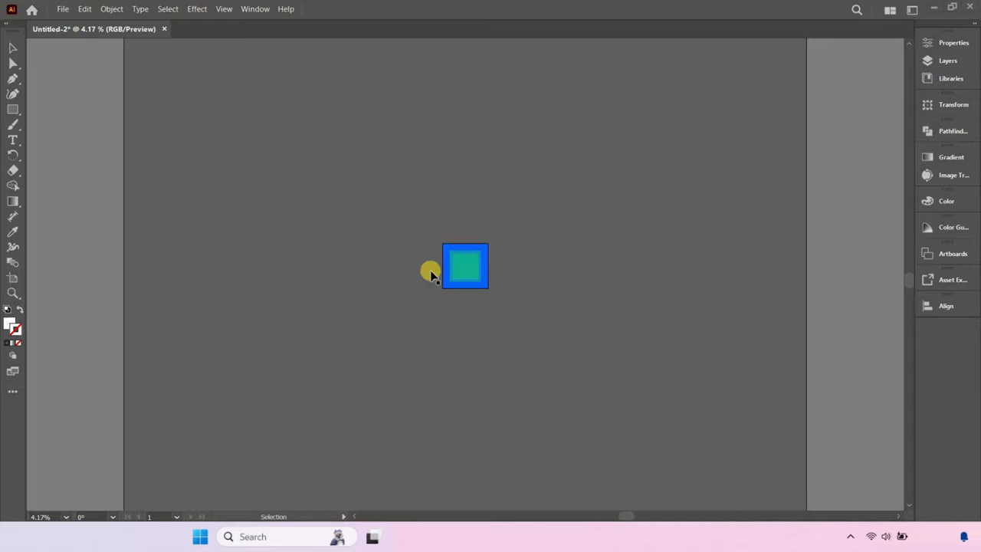
Step: Paste the black skull megaphone logo and move it inside the inner green square
{"action": "left_click", "coordinate": [484, 259]}
{"action": "scroll", "coordinate": [481, 262], "scroll_direction": "up", "scroll_amount": 5}
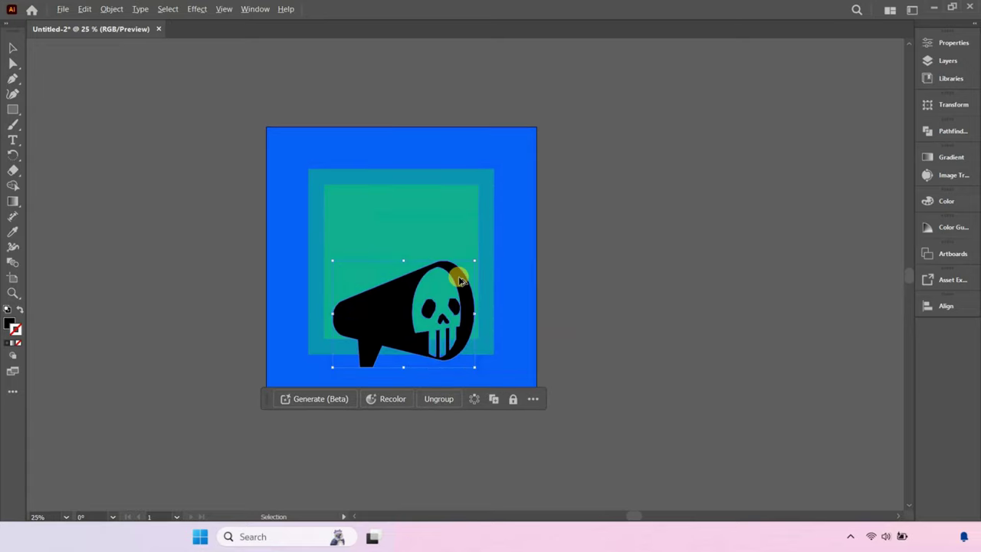
{"action": "scroll", "coordinate": [458, 328], "scroll_direction": "up", "scroll_amount": 1}
{"action": "left_click_drag", "start_coordinate": [411, 314], "coordinate": [385, 251]}
{"action": "scroll", "coordinate": [432, 230], "scroll_direction": "up", "scroll_amount": 1}
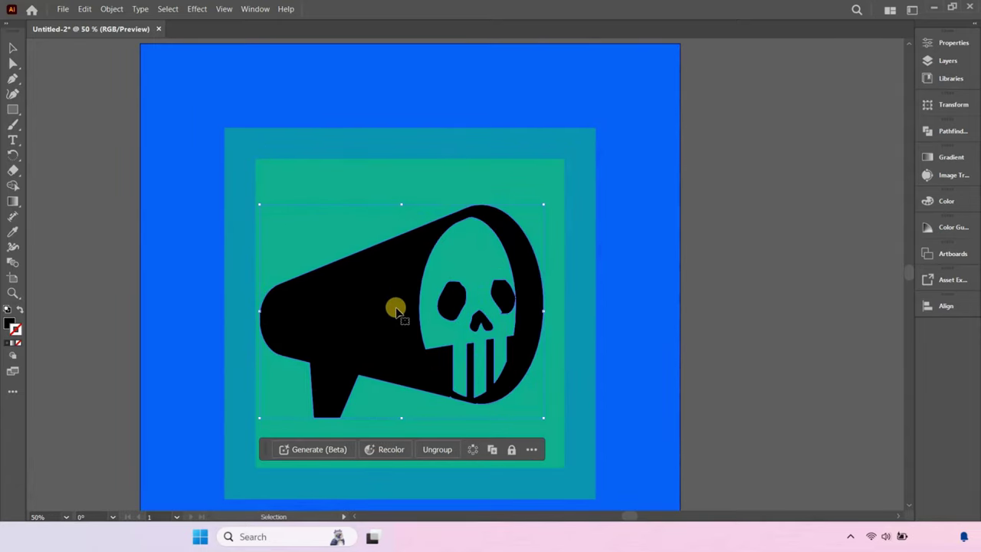
Step: Reposition the skull megaphone logo and enlarge it proportionally to span the width of the inner green square
{"action": "left_click_drag", "start_coordinate": [386, 300], "coordinate": [339, 296]}
{"action": "left_click_drag", "start_coordinate": [540, 409], "coordinate": [558, 431]}
{"action": "scroll", "coordinate": [245, 307], "scroll_direction": "up", "scroll_amount": 5}
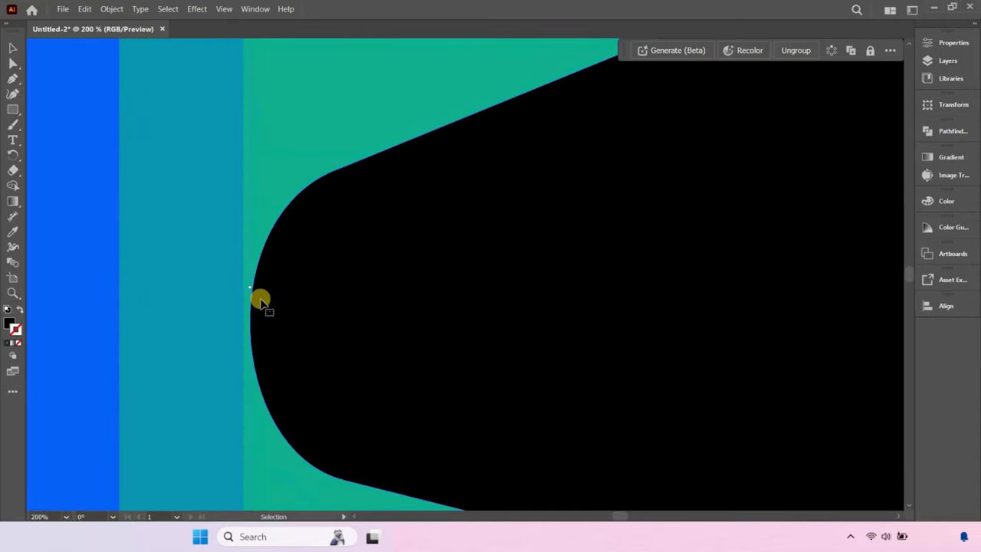
{"action": "scroll", "coordinate": [261, 307], "scroll_direction": "down", "scroll_amount": 5}
{"action": "scroll", "coordinate": [253, 225], "scroll_direction": "up", "scroll_amount": 4}
{"action": "scroll", "coordinate": [227, 224], "scroll_direction": "down", "scroll_amount": 4}
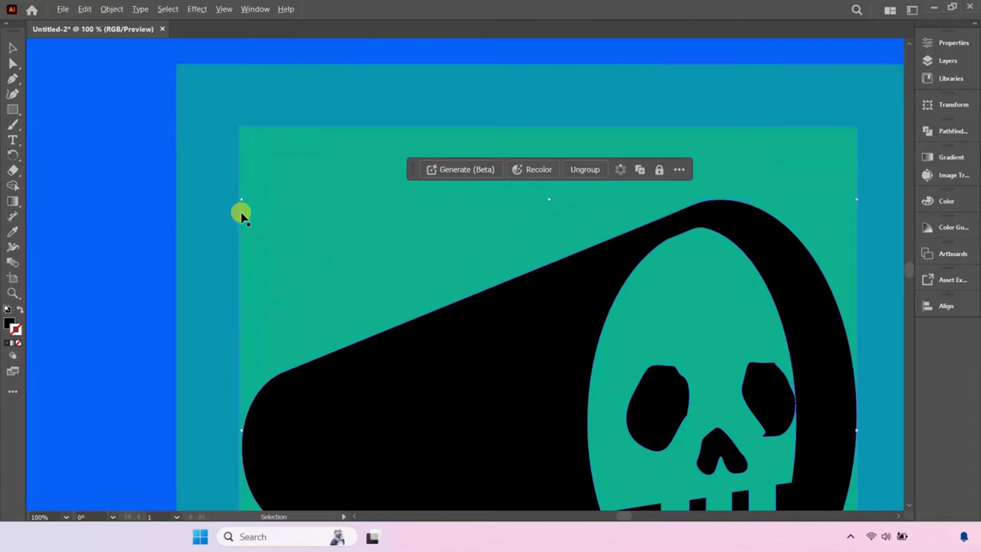
{"action": "left_click_drag", "start_coordinate": [238, 195], "coordinate": [240, 196]}
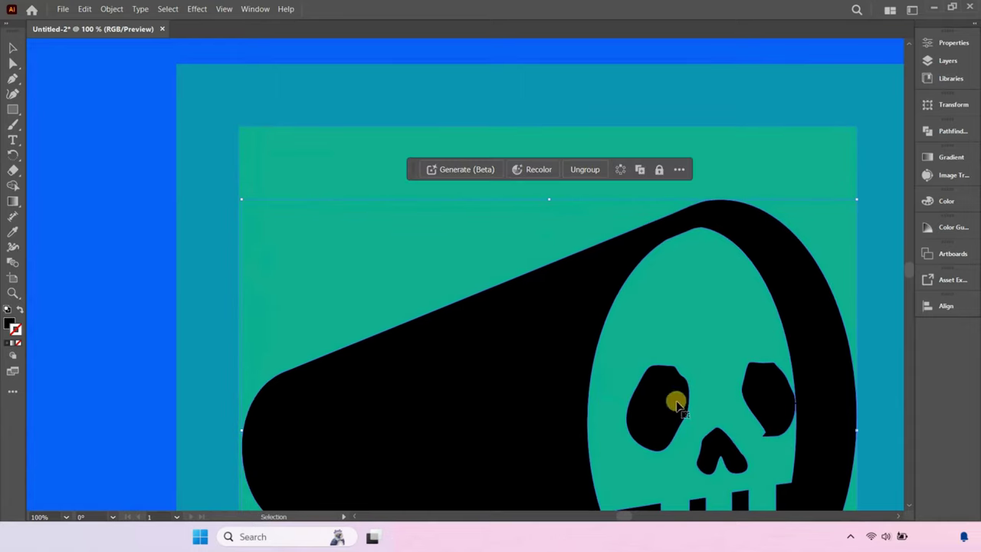
Step: Center the skull megaphone logo horizontally and vertically on the artboard and check its edges against the green square
{"action": "scroll", "coordinate": [513, 299], "scroll_direction": "down", "scroll_amount": 3}
{"action": "left_click", "coordinate": [943, 306]}
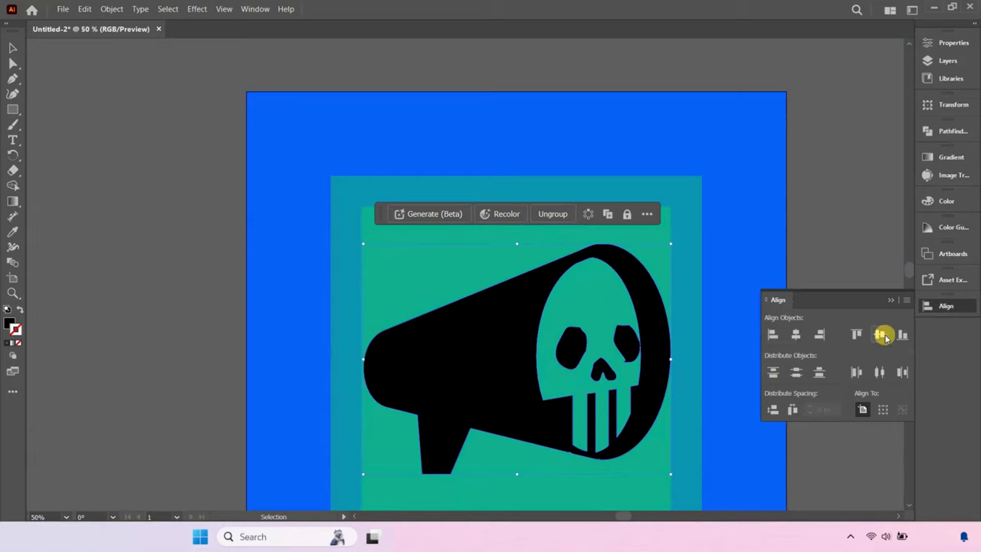
{"action": "left_click", "coordinate": [880, 334]}
{"action": "left_click", "coordinate": [797, 334]}
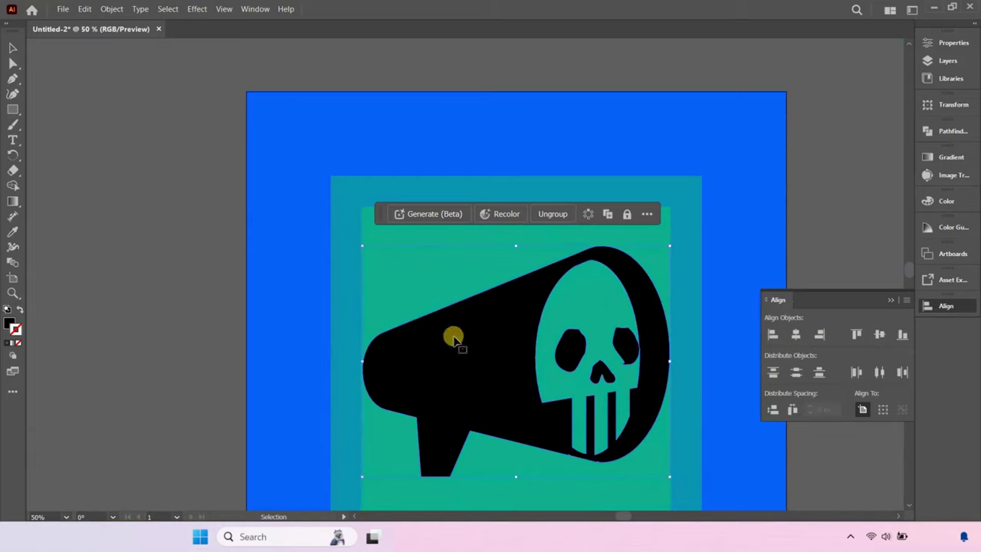
{"action": "scroll", "coordinate": [686, 280], "scroll_direction": "up", "scroll_amount": 4}
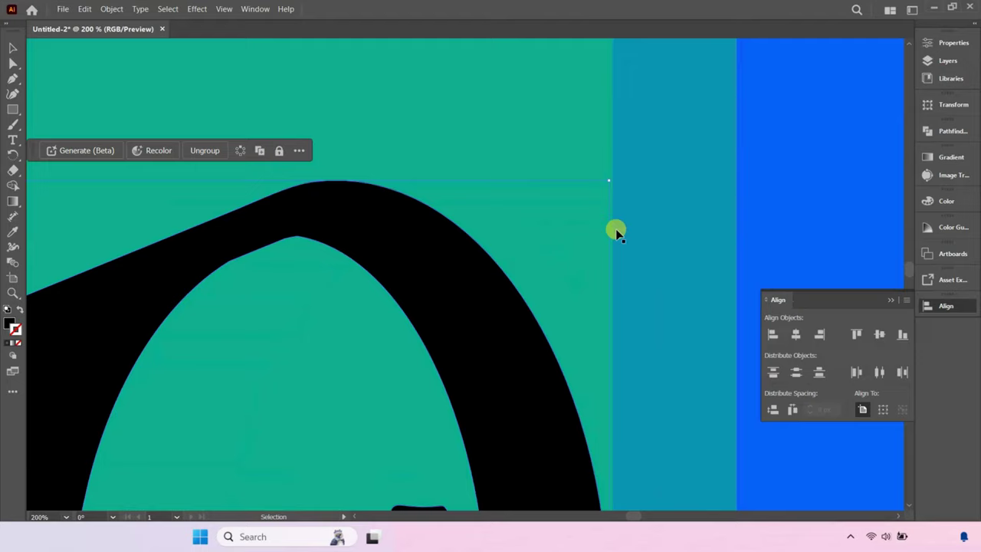
{"action": "scroll", "coordinate": [618, 230], "scroll_direction": "down", "scroll_amount": 5}
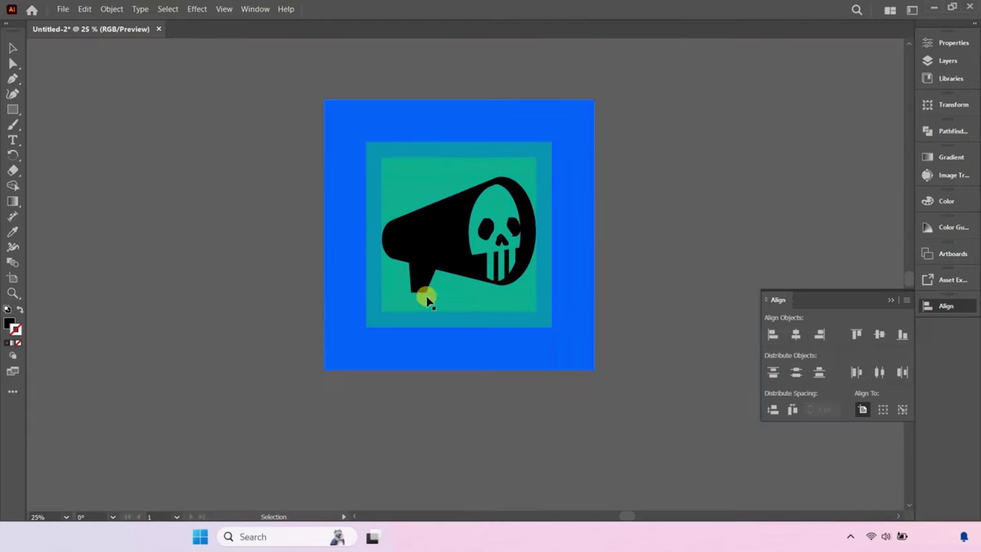
Step: Check the skull megaphone logo's fill color in the Color Picker, keeping it black (000000)
{"action": "left_click", "coordinate": [420, 241]}
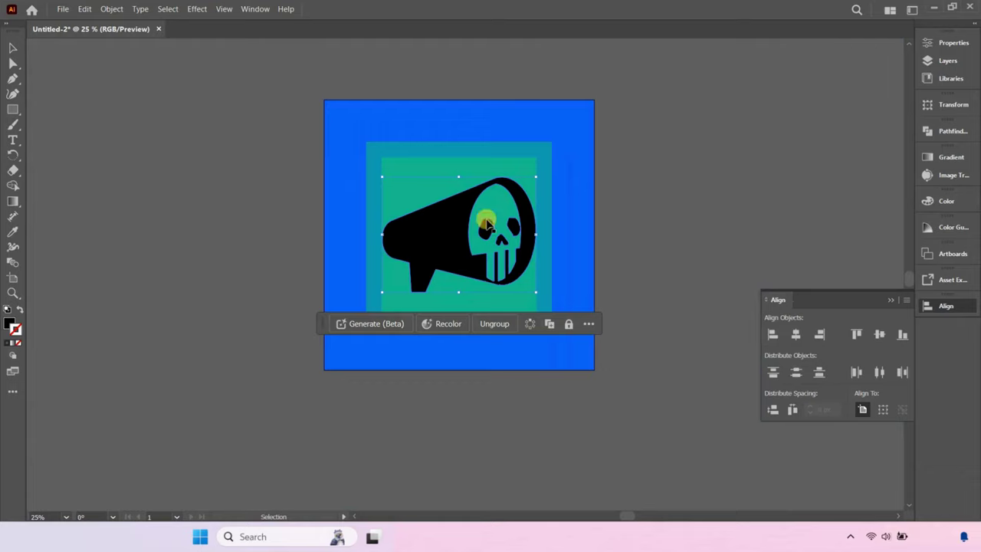
{"action": "left_click", "coordinate": [8, 323]}
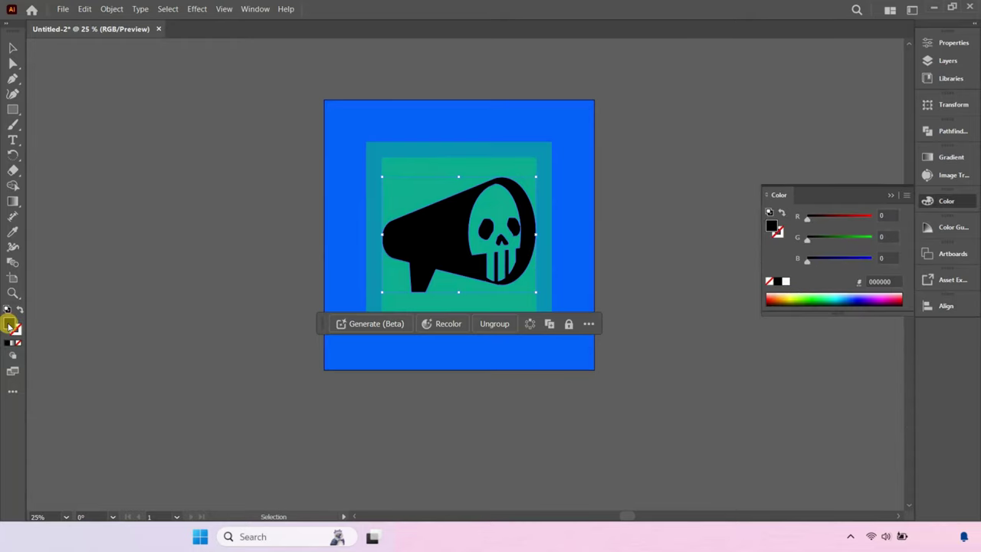
{"action": "double_click", "coordinate": [8, 323]}
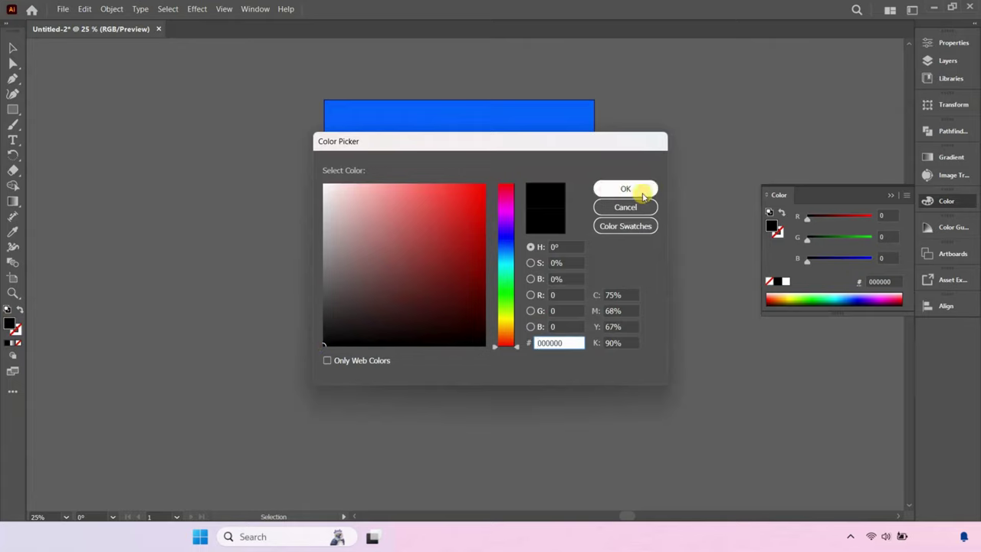
{"action": "left_click", "coordinate": [642, 190]}
{"action": "left_click", "coordinate": [935, 201]}
{"action": "left_click", "coordinate": [613, 112]}
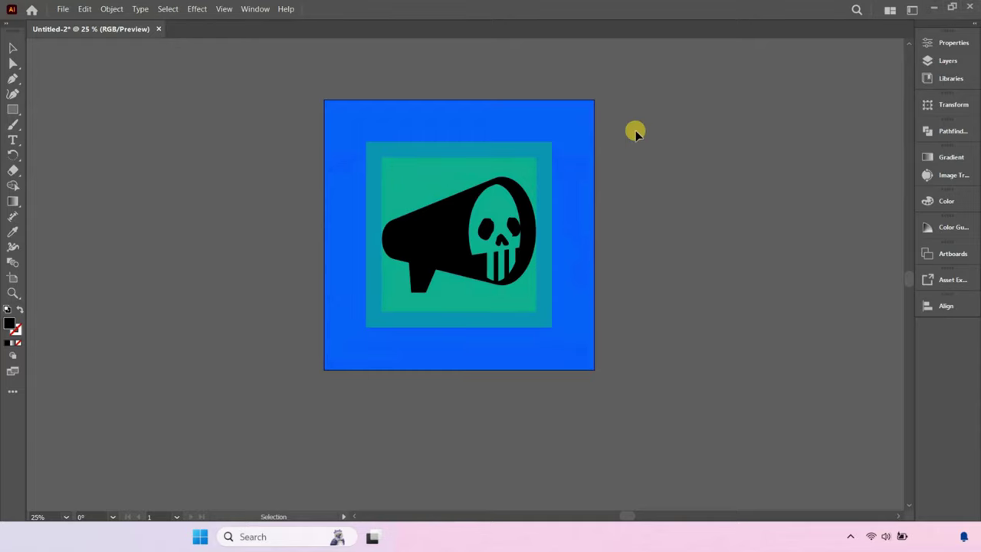
Step: Delete the group of nested guide squares behind the logo
{"action": "left_click", "coordinate": [546, 142]}
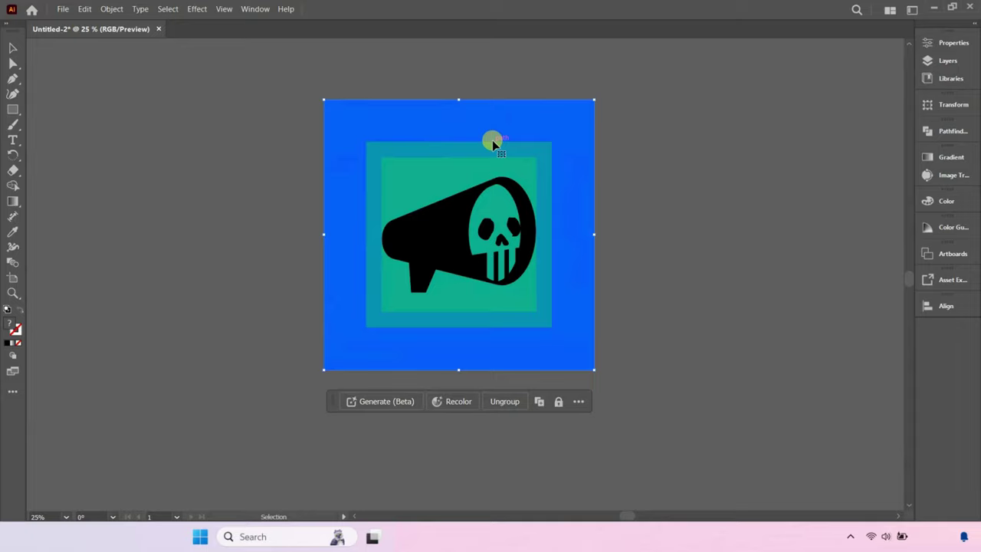
{"action": "key", "text": "Delete"}
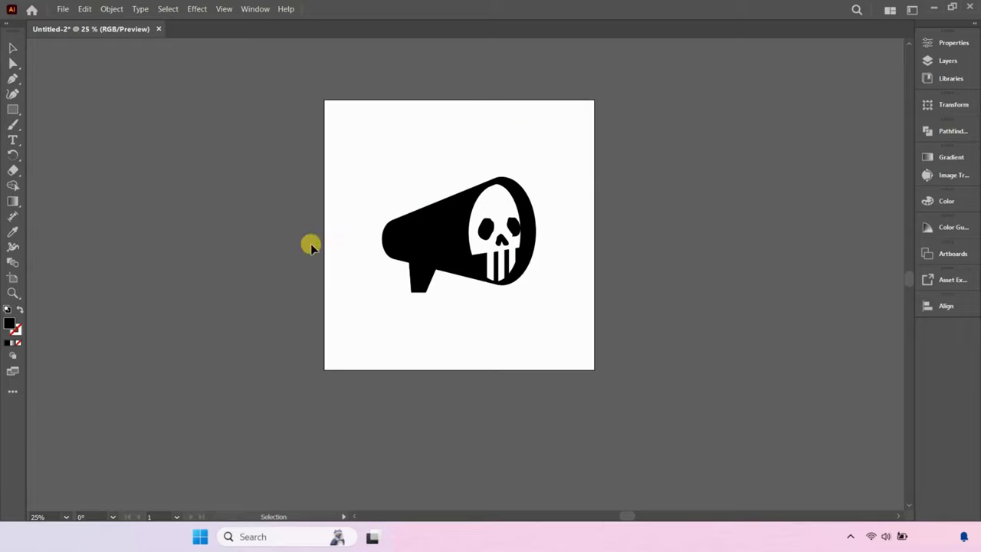
{"action": "scroll", "coordinate": [306, 284], "scroll_direction": "down", "scroll_amount": 1}
{"action": "scroll", "coordinate": [449, 270], "scroll_direction": "up", "scroll_amount": 2}
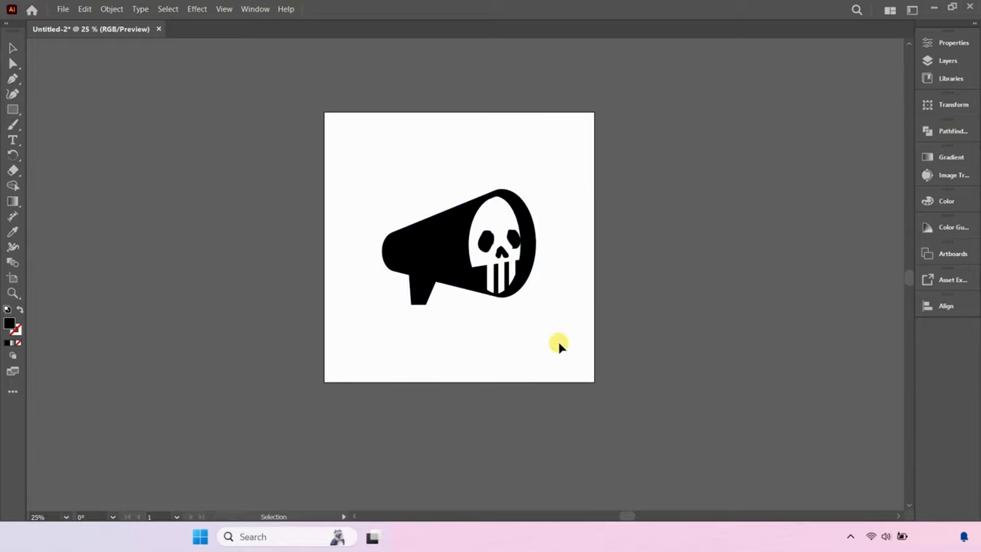
Step: Start an Export As of the artwork into the sb folder and name the file Skull Speaker
{"action": "left_click", "coordinate": [67, 9]}
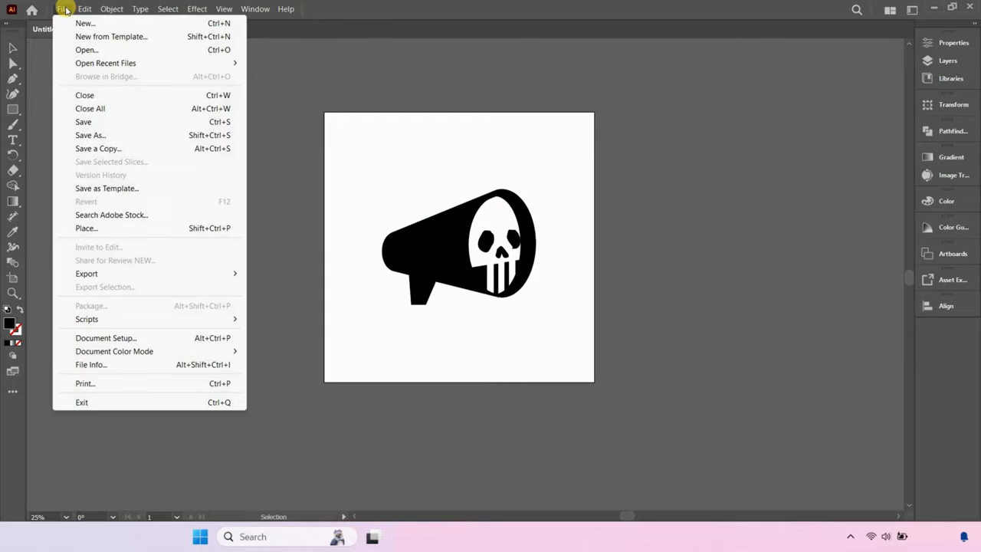
{"action": "mouse_move", "coordinate": [120, 276]}
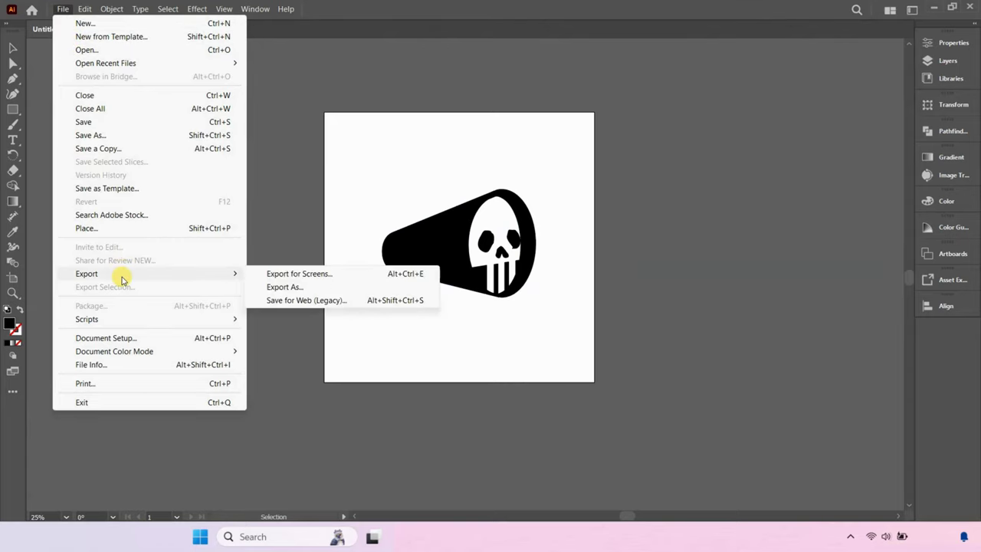
{"action": "left_click", "coordinate": [285, 286]}
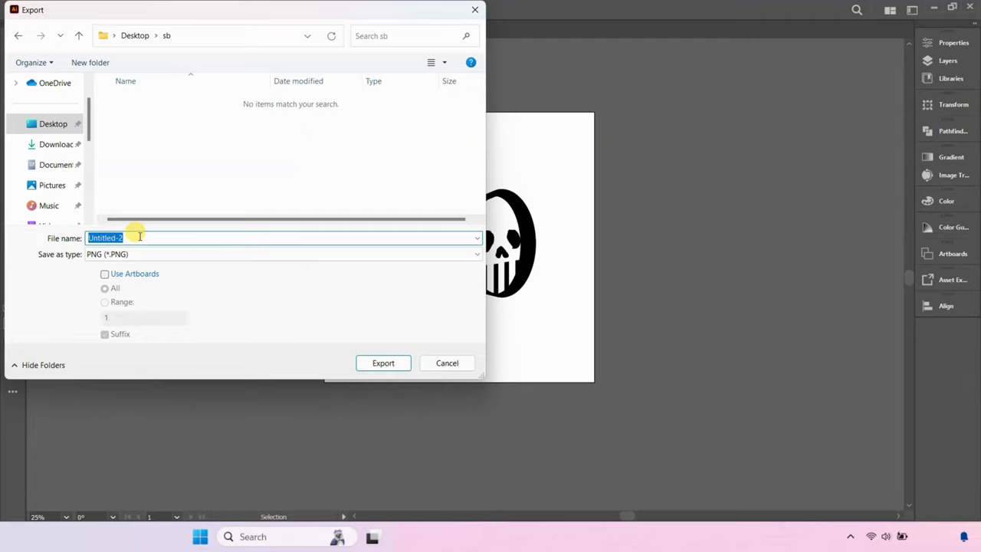
{"action": "type", "text": "Skull speaker"}
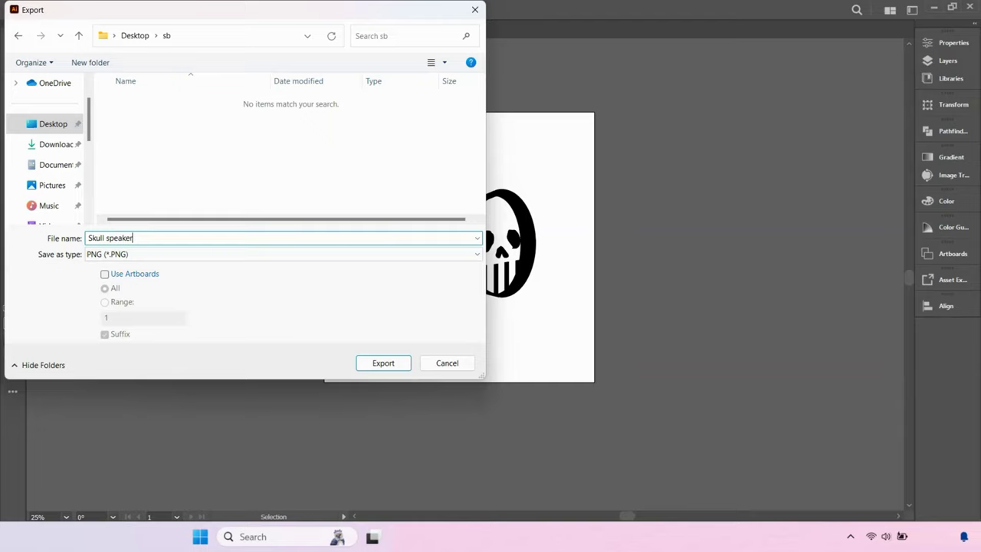
{"action": "key", "text": "ctrl+a"}
{"action": "left_click", "coordinate": [108, 238]}
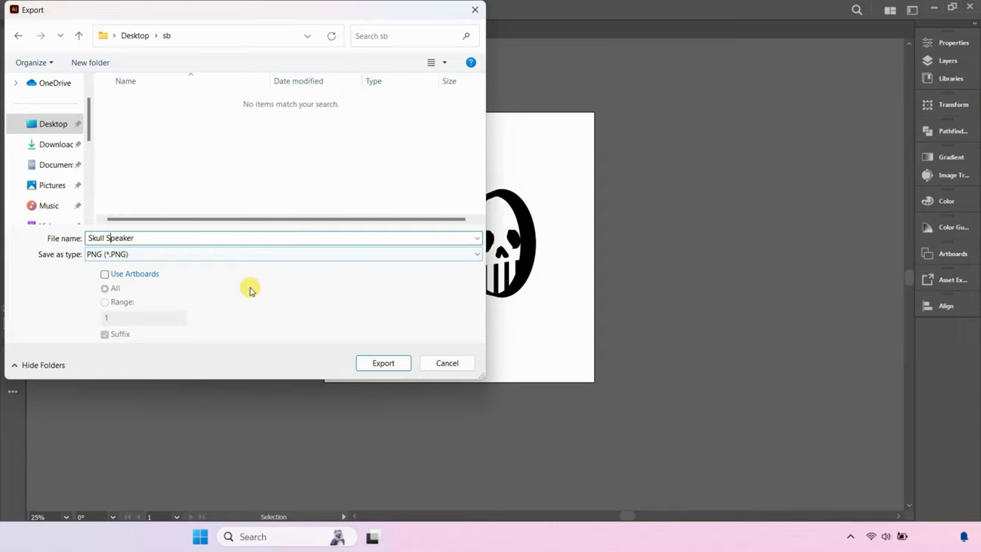
Step: Export the logo as a PNG using artboard range 1, at High (300 ppi) resolution with a transparent background
{"action": "left_click", "coordinate": [202, 256]}
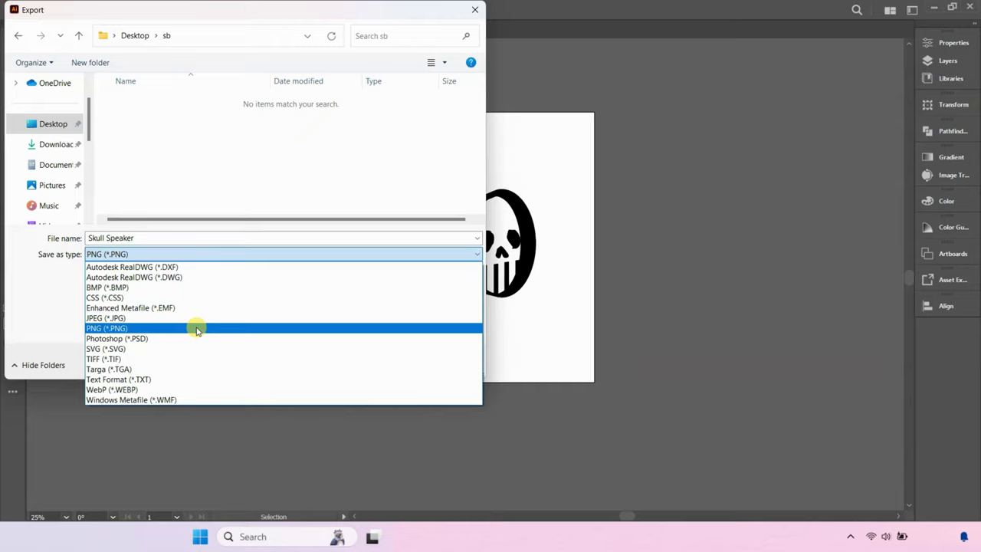
{"action": "left_click", "coordinate": [109, 329]}
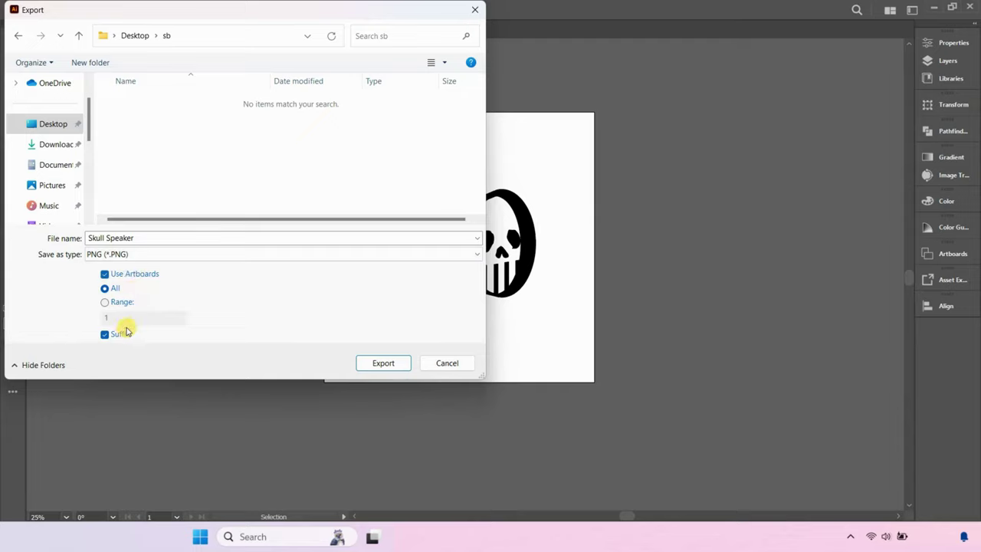
{"action": "left_click", "coordinate": [123, 302]}
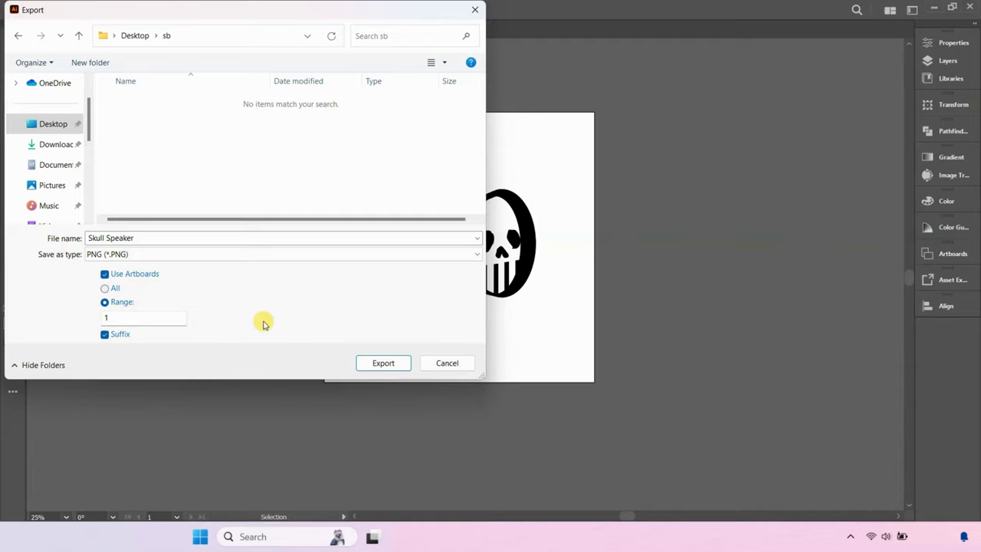
{"action": "left_click", "coordinate": [383, 363]}
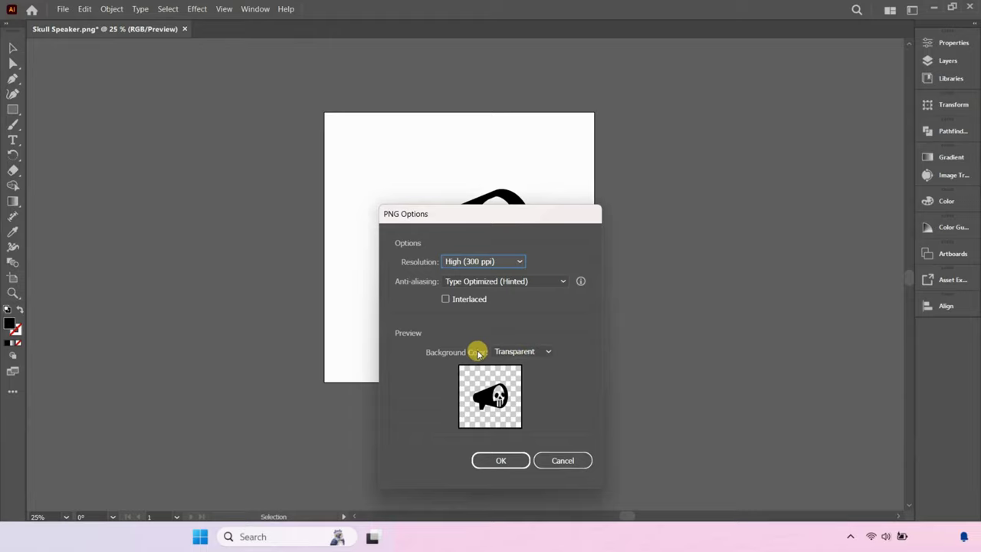
{"action": "left_click", "coordinate": [501, 461]}
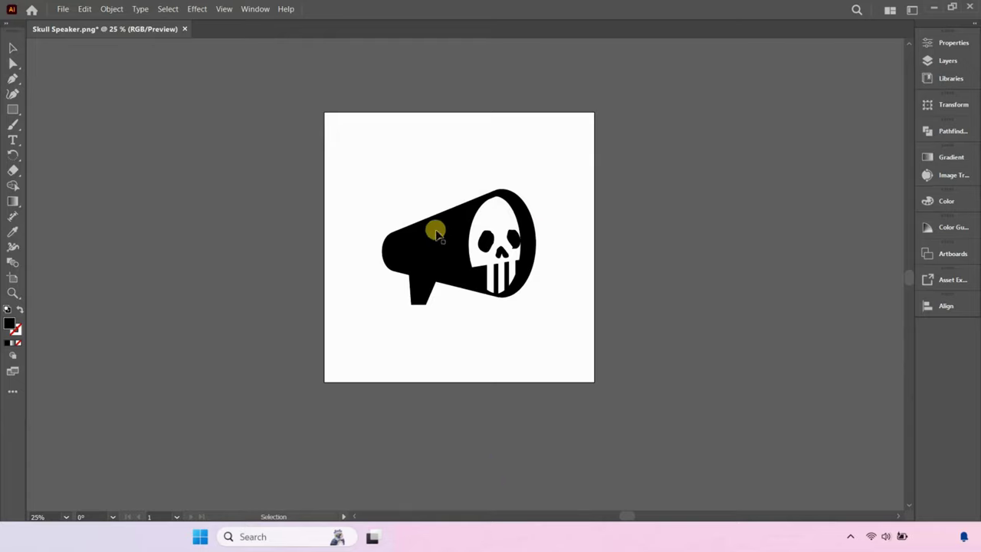
Step: Export the artwork as a JPEG using artboard range 1, in RGB at Maximum quality 8 and High (300 ppi)
{"action": "left_click", "coordinate": [62, 10]}
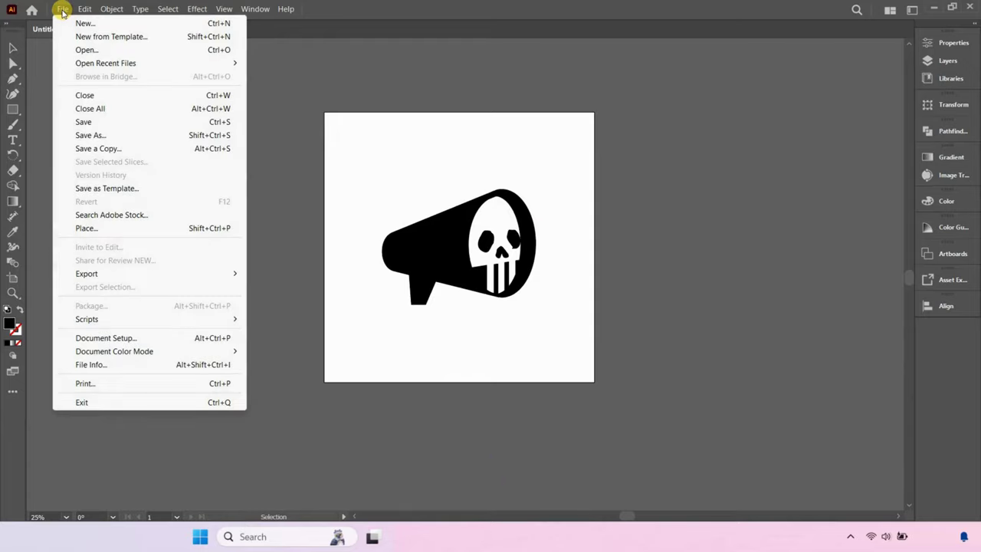
{"action": "mouse_move", "coordinate": [160, 273]}
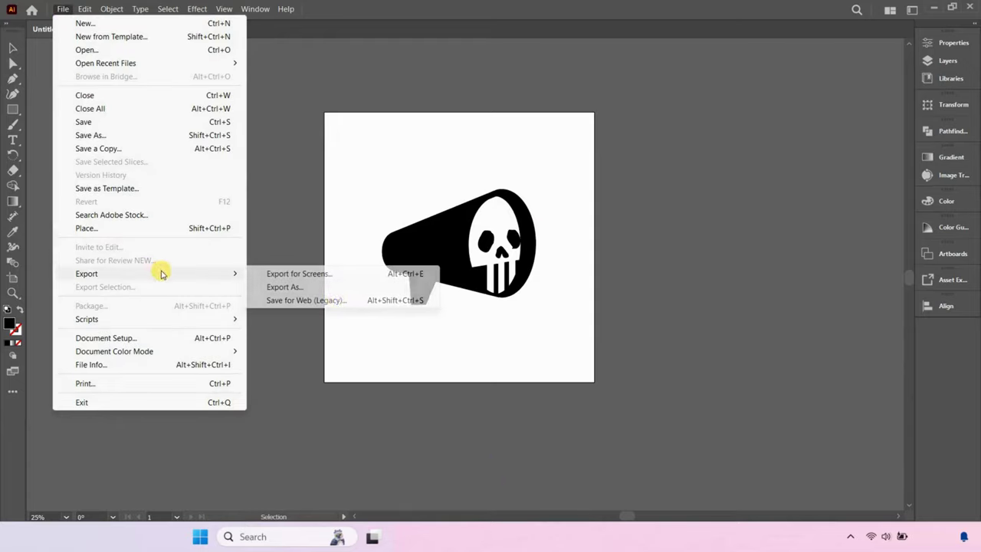
{"action": "left_click", "coordinate": [362, 287]}
{"action": "left_click", "coordinate": [188, 254]}
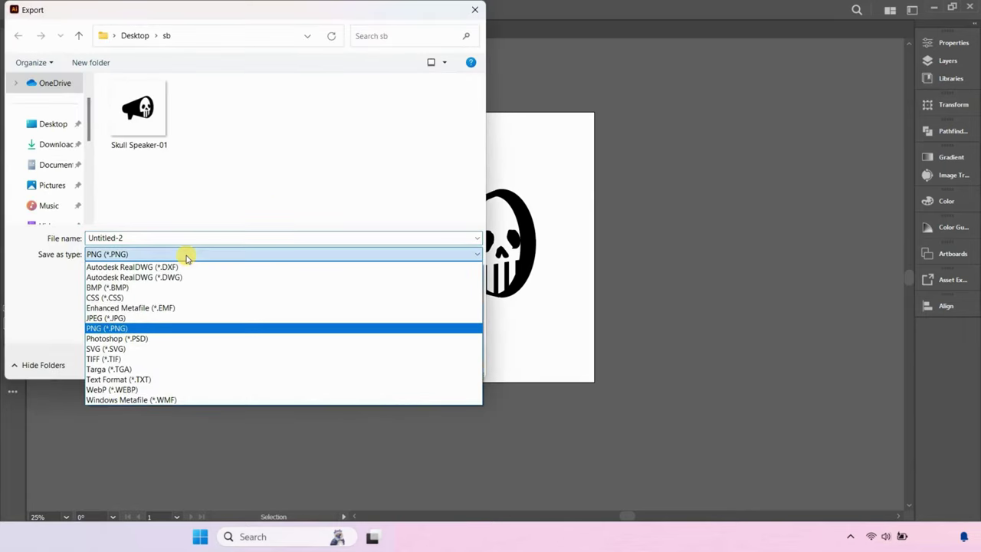
{"action": "left_click", "coordinate": [185, 317]}
{"action": "left_click", "coordinate": [135, 275]}
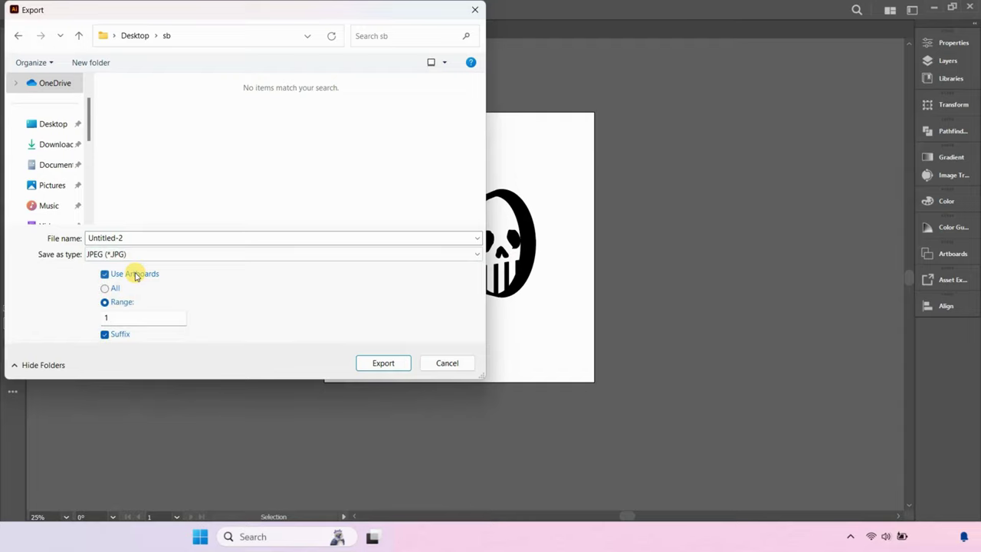
{"action": "left_click", "coordinate": [368, 365]}
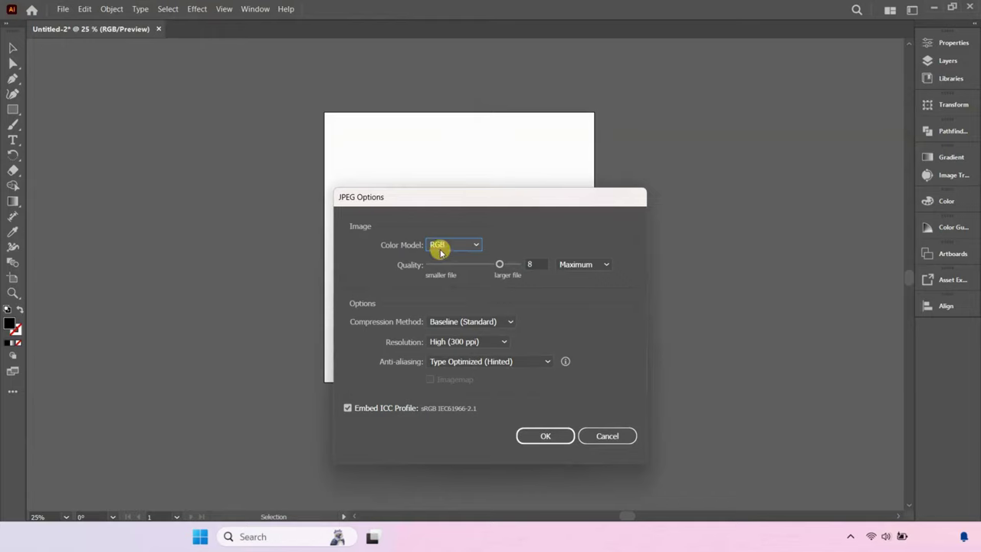
{"action": "left_click", "coordinate": [557, 439]}
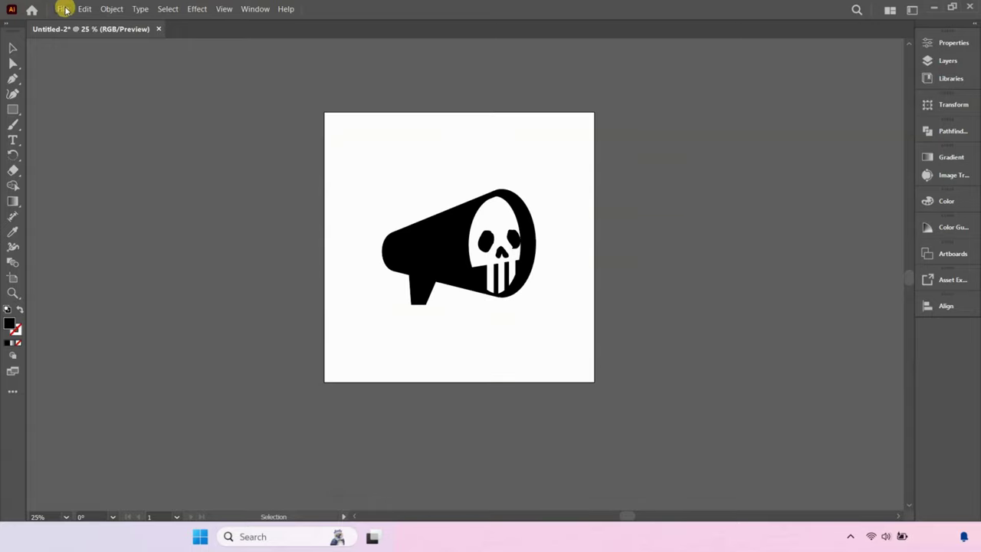
Step: Start a Save As of the document in Illustrator EPS format with the file name Skull Speaker
{"action": "left_click", "coordinate": [65, 9]}
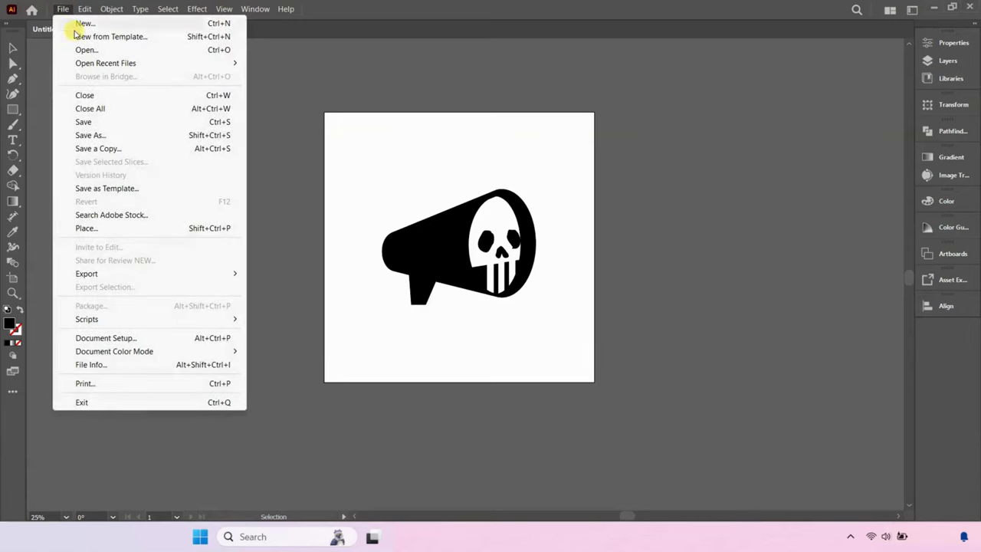
{"action": "left_click", "coordinate": [100, 135]}
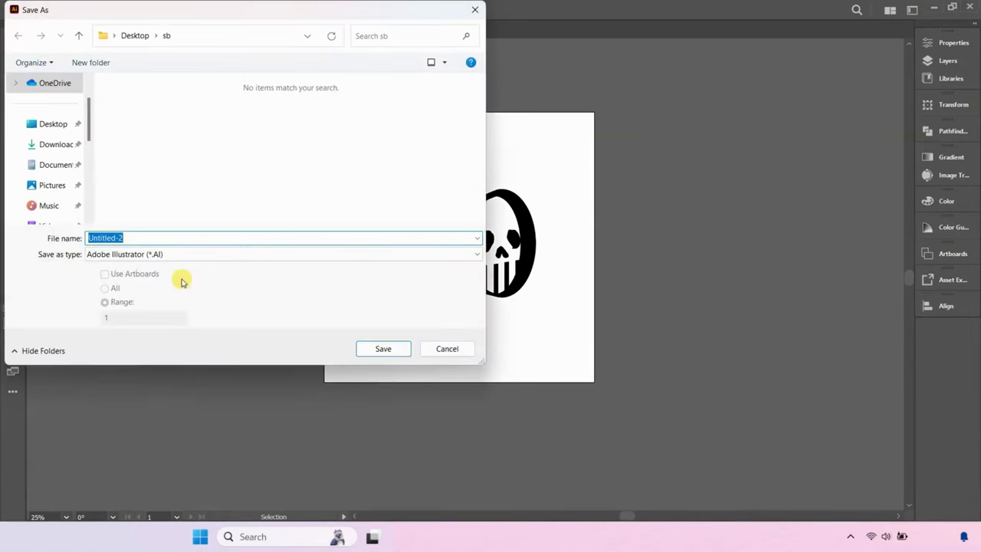
{"action": "left_click", "coordinate": [170, 254]}
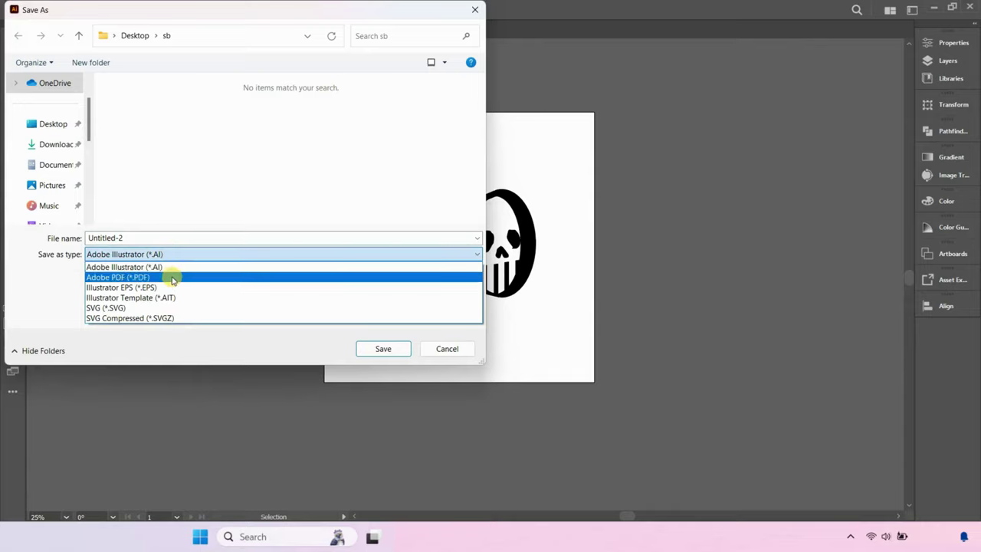
{"action": "left_click", "coordinate": [174, 288]}
{"action": "left_click", "coordinate": [140, 237]}
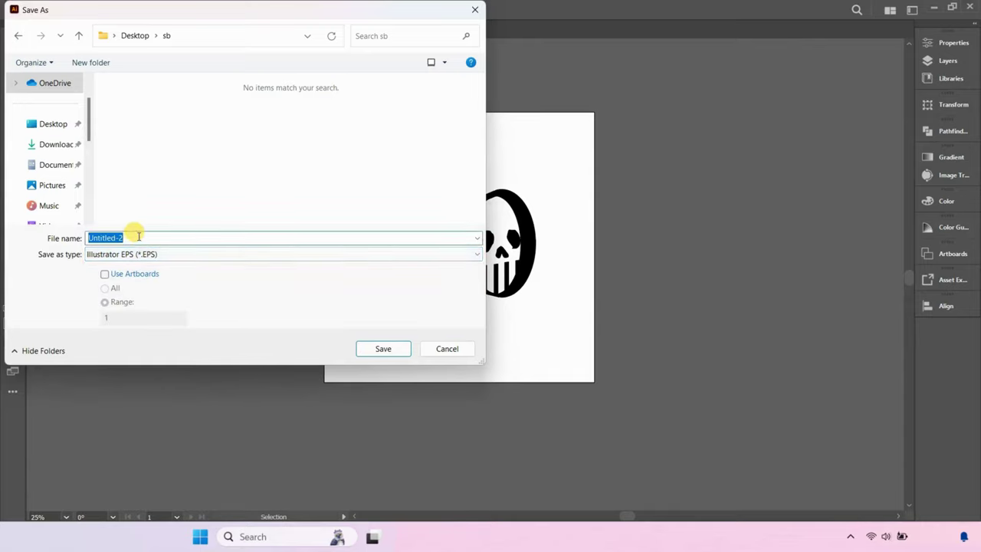
{"action": "type", "text": "Skull Speaker"}
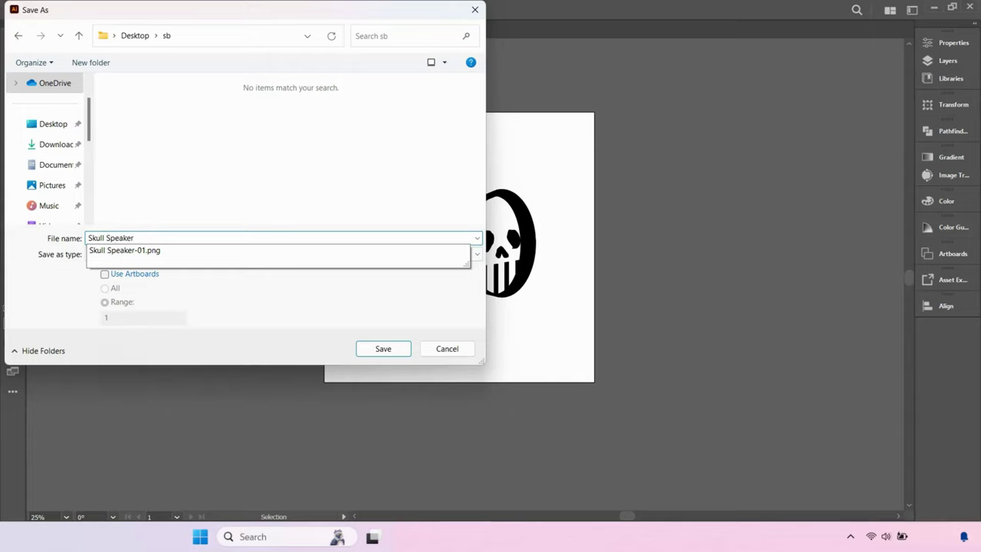
Step: Save the EPS with Use Artboards set to range 1 and the Illustrator 2020 EPS version
{"action": "left_click", "coordinate": [134, 277]}
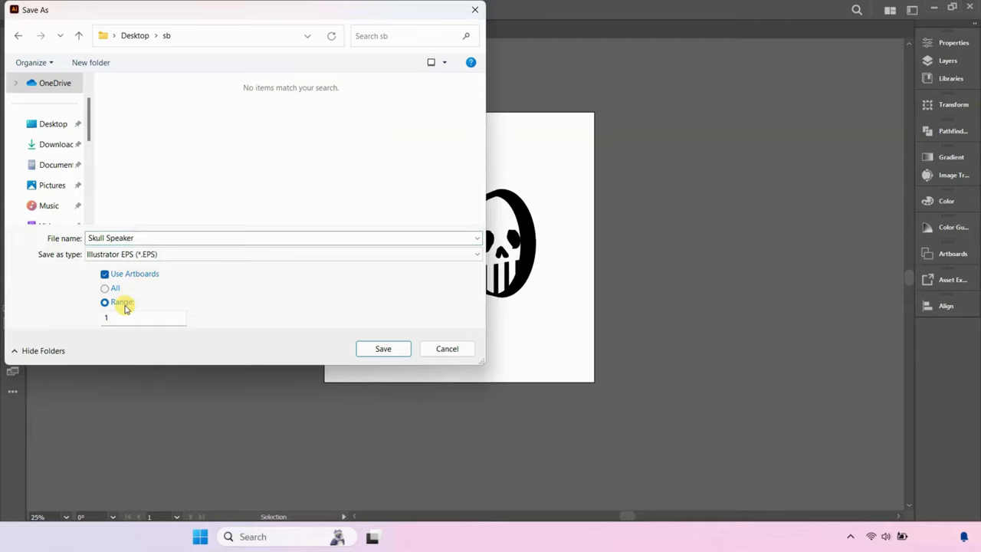
{"action": "left_click", "coordinate": [385, 351]}
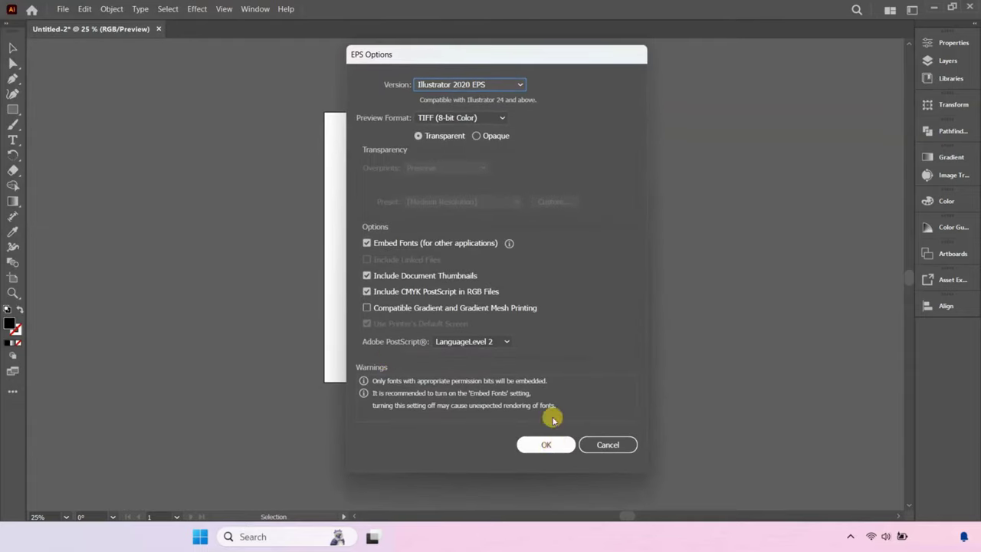
{"action": "left_click", "coordinate": [558, 445]}
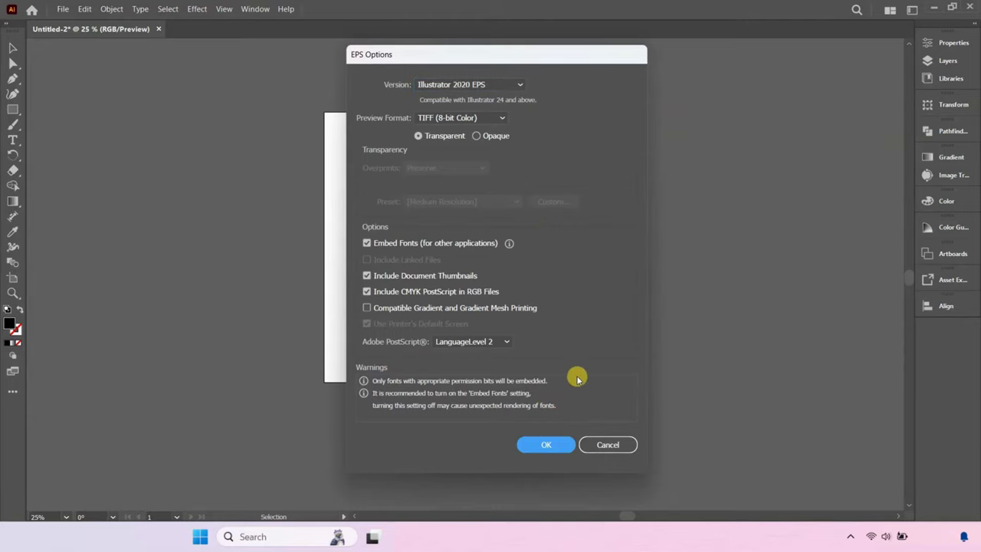
{"action": "left_click", "coordinate": [547, 446]}
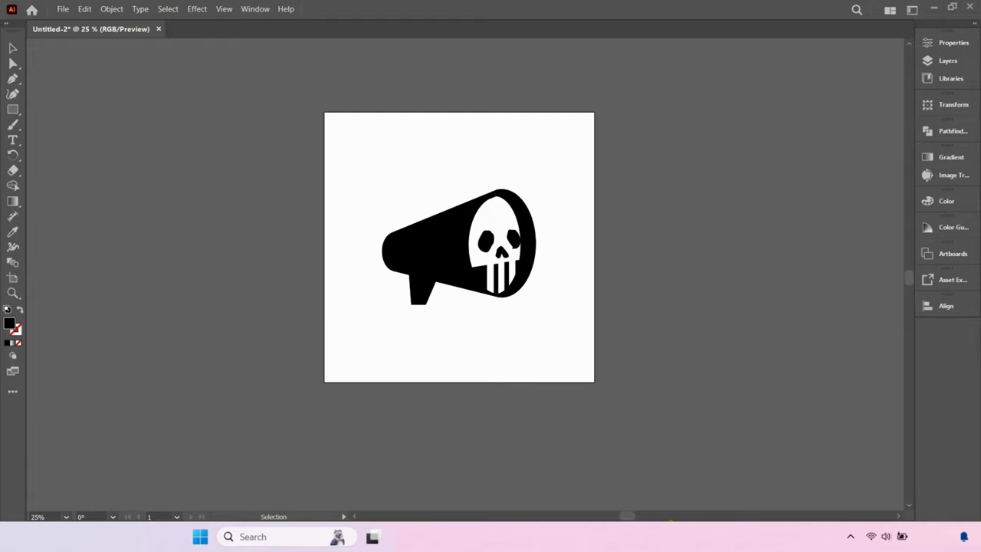
Step: Switch to the sb folder in File Explorer and copy the name text from the EPS file
{"action": "key", "text": "alt+Tab"}
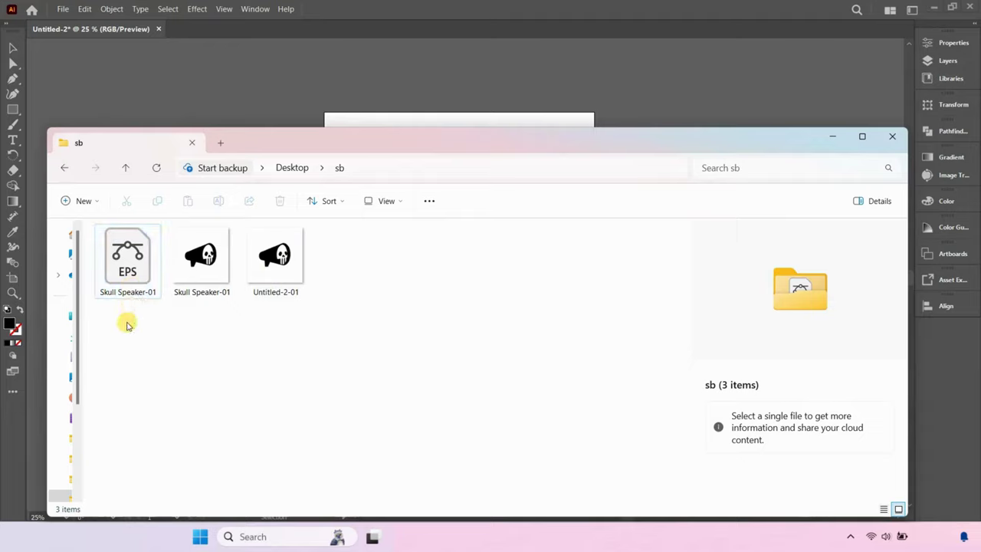
{"action": "right_click", "coordinate": [127, 284]}
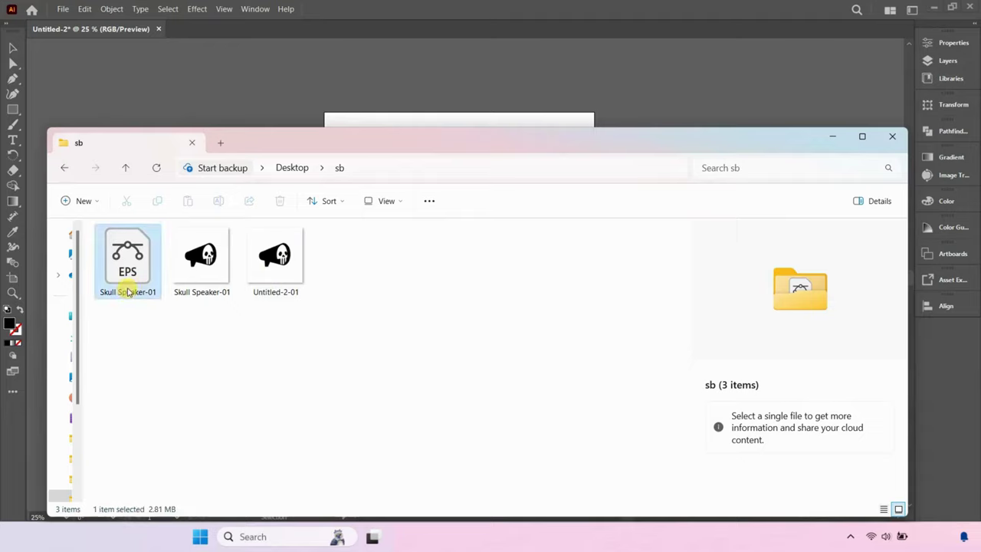
{"action": "left_click", "coordinate": [193, 217]}
{"action": "key", "text": "ctrl+c"}
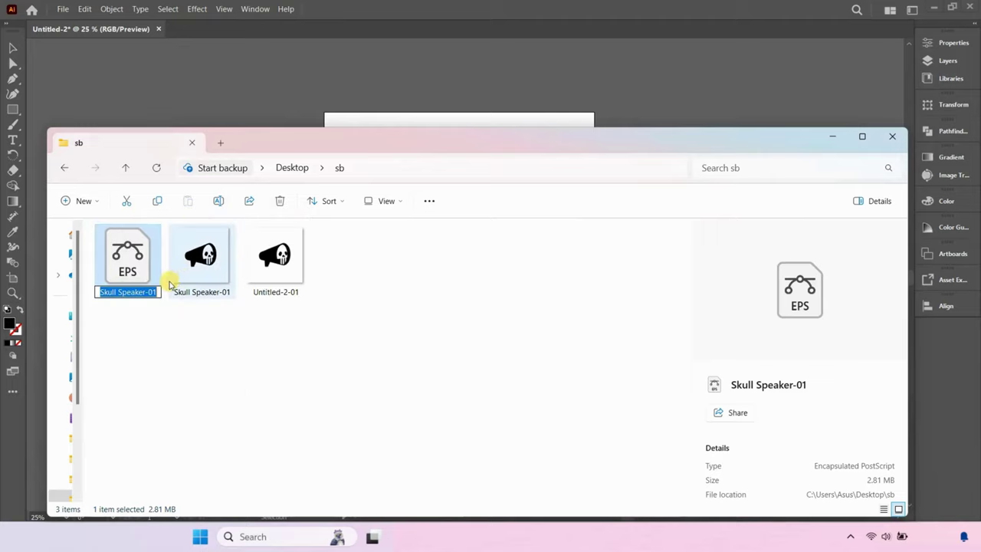
{"action": "left_click", "coordinate": [145, 291]}
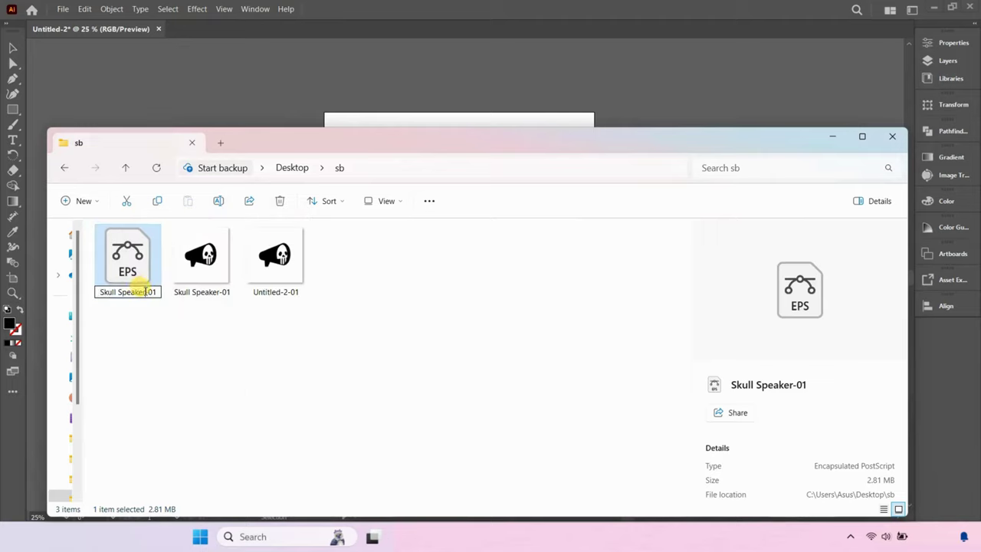
Step: Select the EPS, JPEG and PNG files together and rename them all to Skull Speaker
{"action": "left_click_drag", "start_coordinate": [145, 291], "coordinate": [276, 258]}
{"action": "left_click", "coordinate": [118, 320]}
{"action": "right_click", "coordinate": [295, 268]}
{"action": "left_click", "coordinate": [351, 139]}
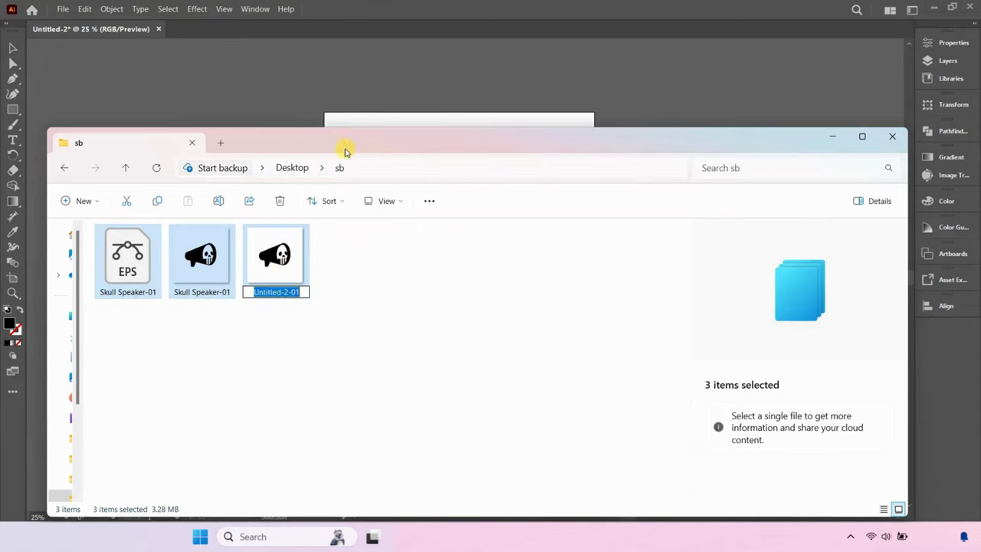
{"action": "key", "text": "ctrl+v"}
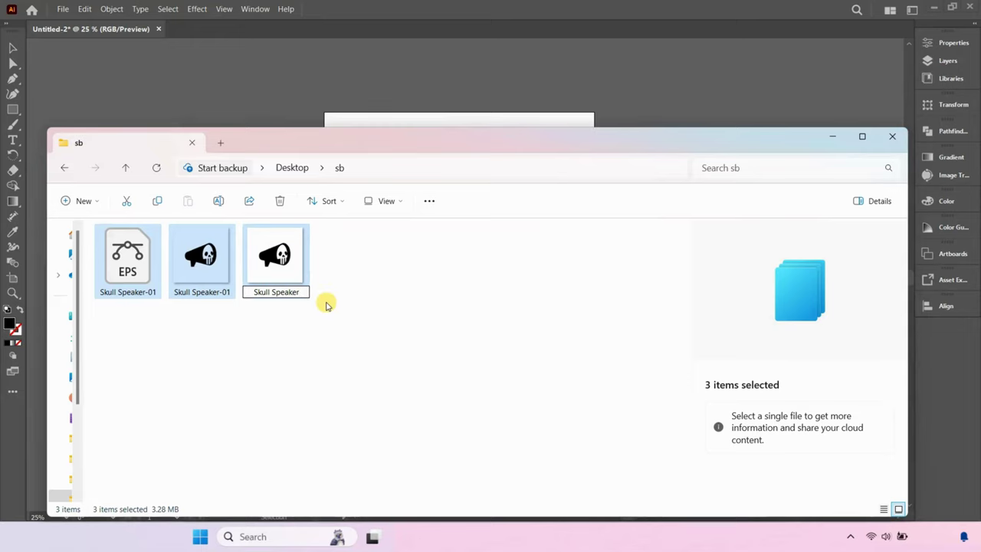
{"action": "left_click", "coordinate": [129, 249]}
{"action": "left_click", "coordinate": [138, 322]}
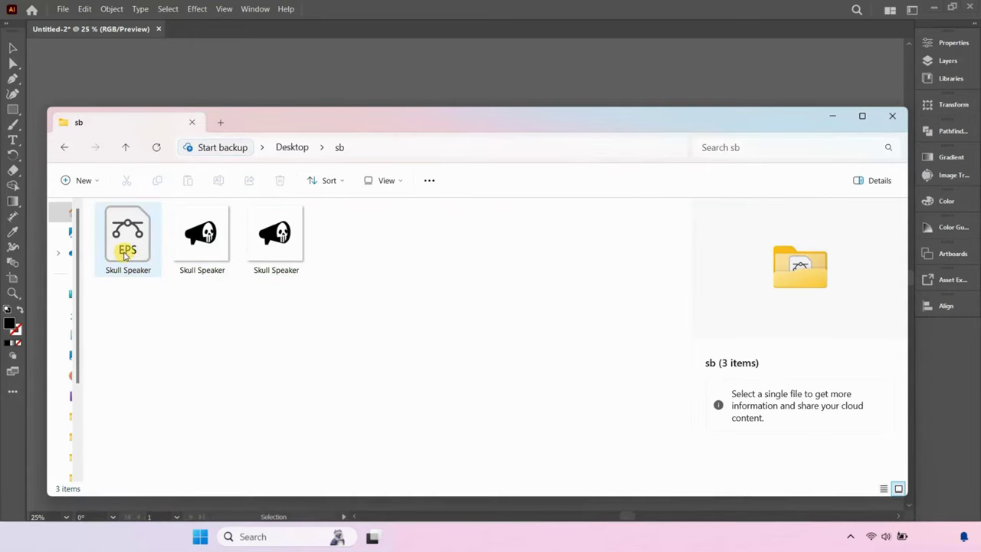
Step: Compress the EPS file into a ZIP archive named Skull Speaker
{"action": "left_click", "coordinate": [126, 250]}
{"action": "right_click", "coordinate": [127, 244]}
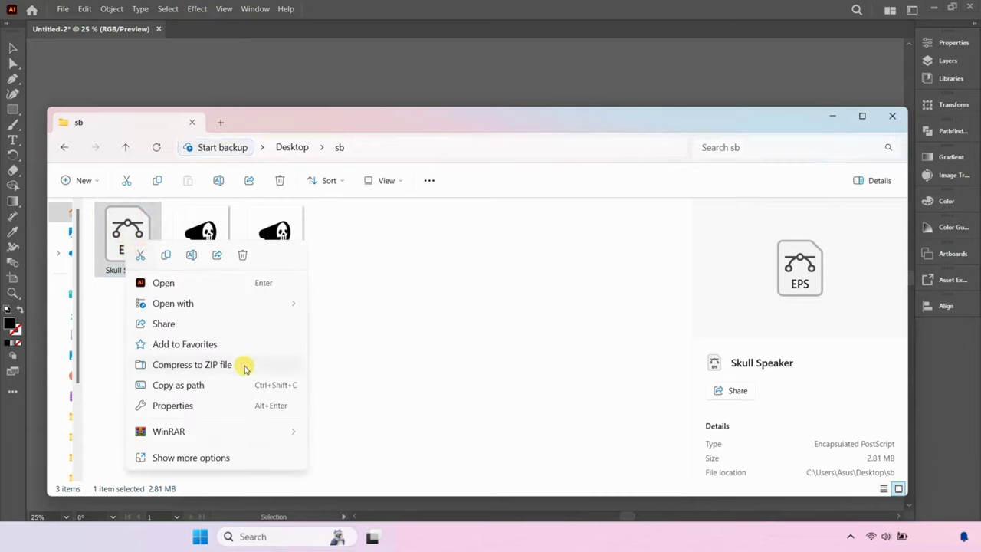
{"action": "left_click", "coordinate": [192, 364]}
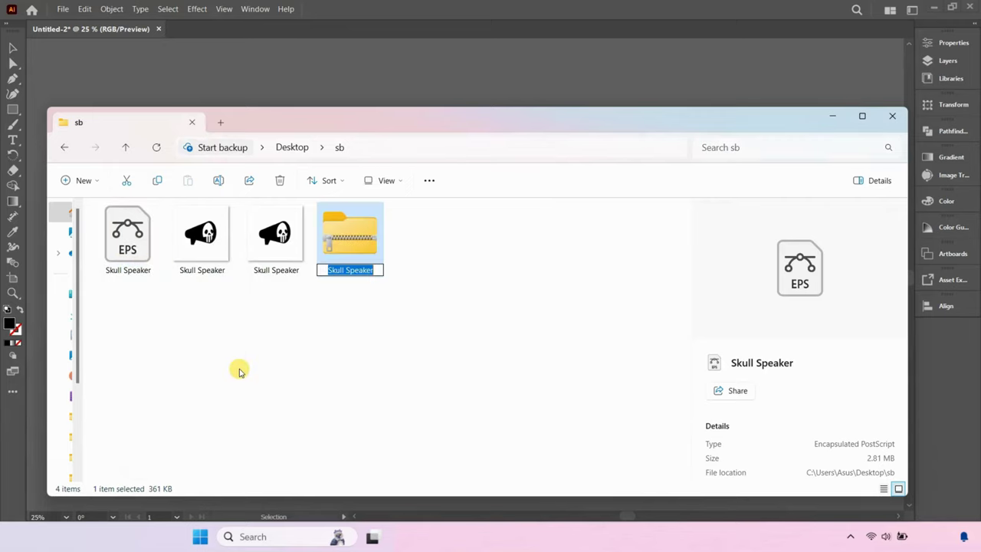
{"action": "key", "text": "Return"}
{"action": "left_click", "coordinate": [352, 292]}
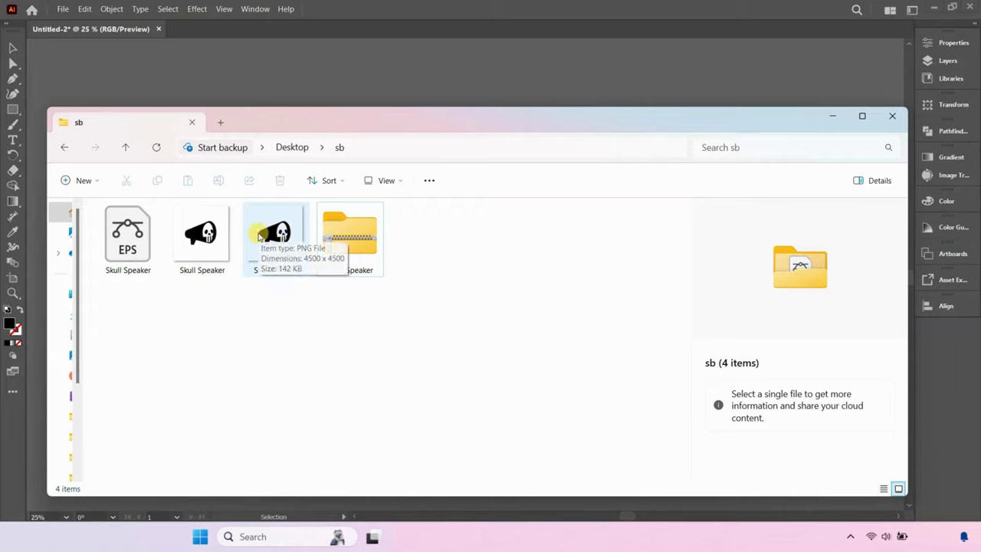
Step: Add the Skull Speaker PNG to the Skull Speaker ZIP archive and show the archive's contents as large icons
{"action": "left_click_drag", "start_coordinate": [259, 237], "coordinate": [354, 244]}
{"action": "left_click", "coordinate": [427, 296]}
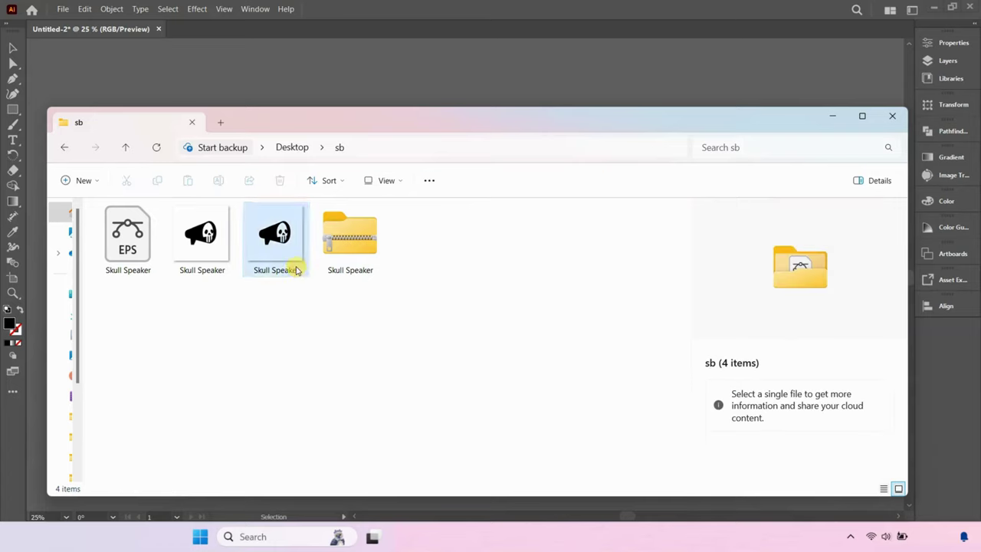
{"action": "double_click", "coordinate": [346, 250]}
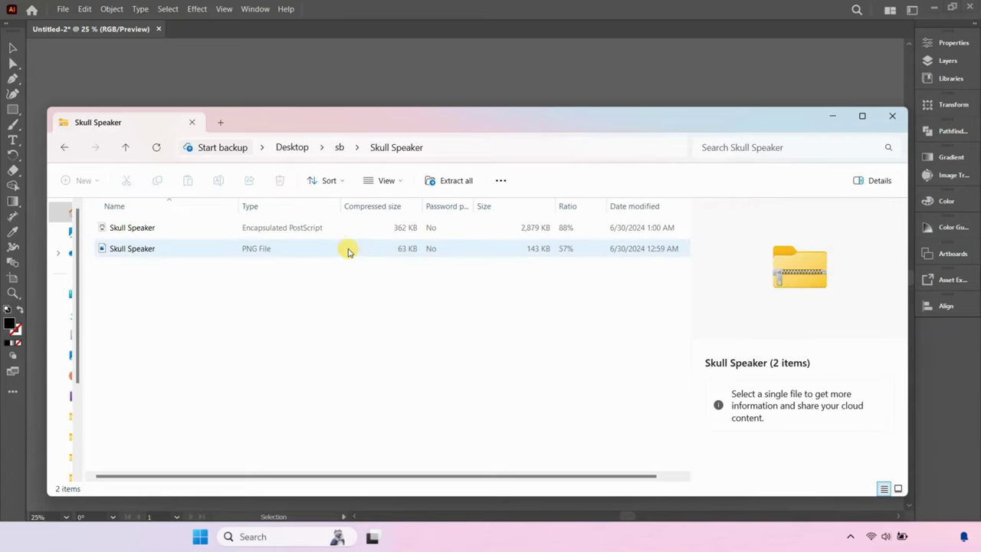
{"action": "right_click", "coordinate": [232, 288]}
{"action": "mouse_move", "coordinate": [264, 298]}
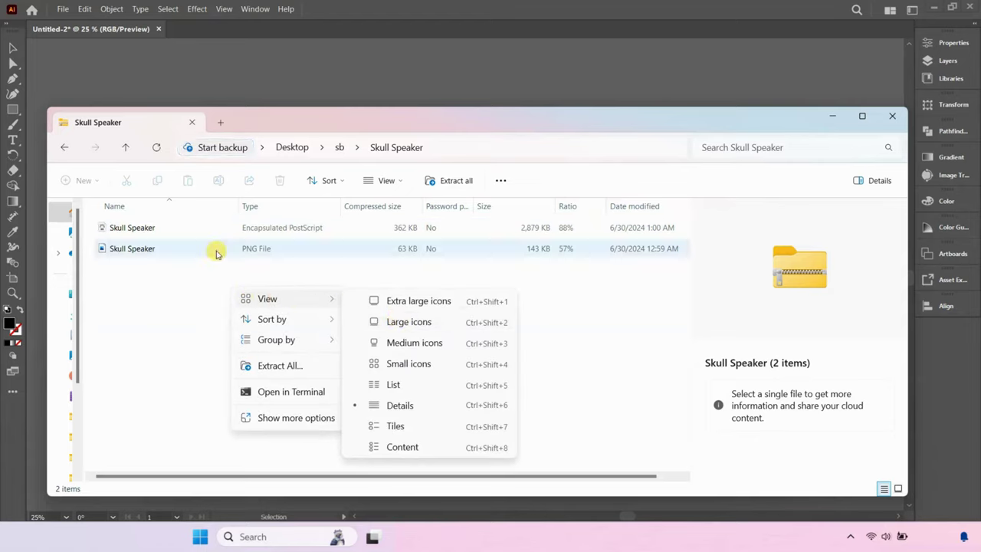
{"action": "left_click", "coordinate": [402, 322]}
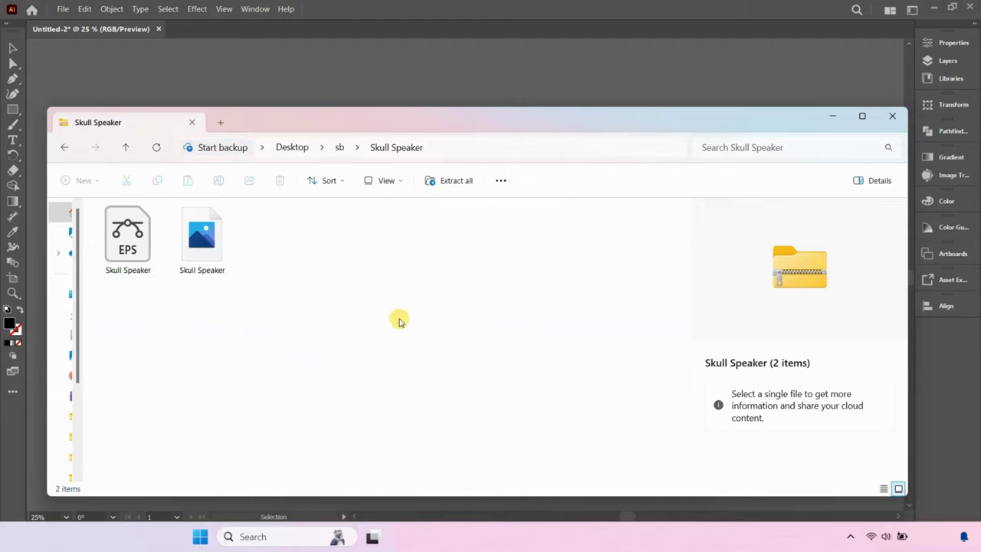
Step: Return to the sb folder and delete the loose Skull Speaker PNG and EPS files outside the archive
{"action": "left_click", "coordinate": [340, 147]}
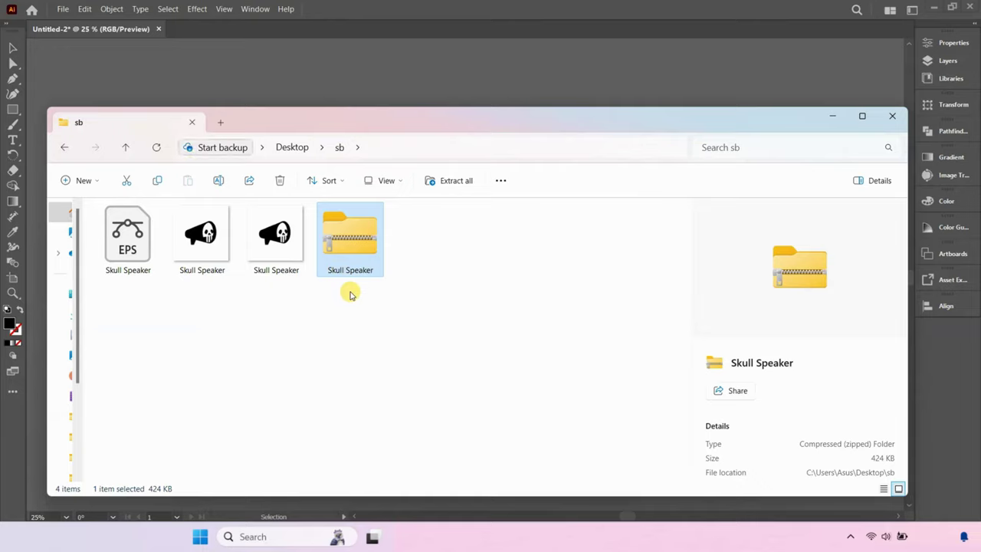
{"action": "left_click", "coordinate": [350, 295]}
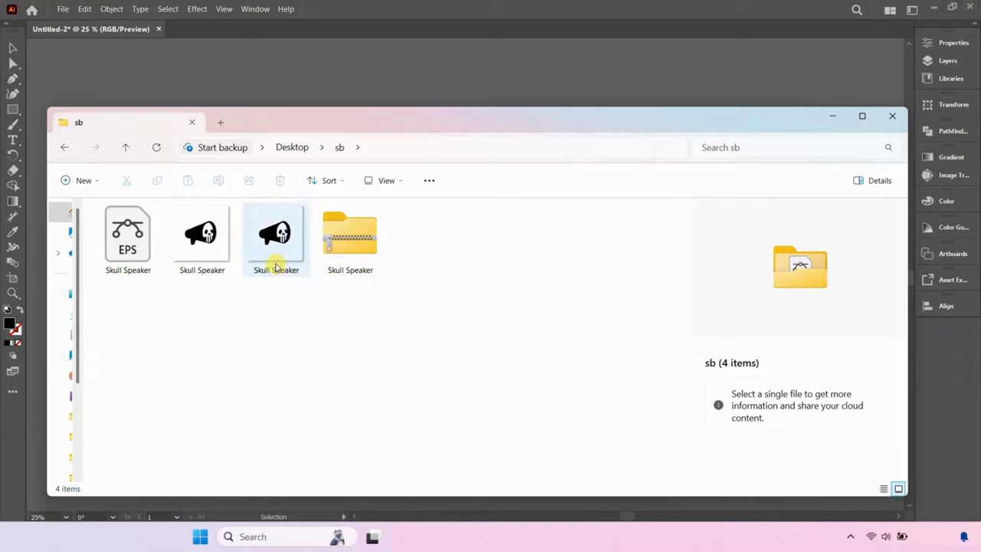
{"action": "left_click", "coordinate": [275, 256]}
{"action": "key", "text": "Delete"}
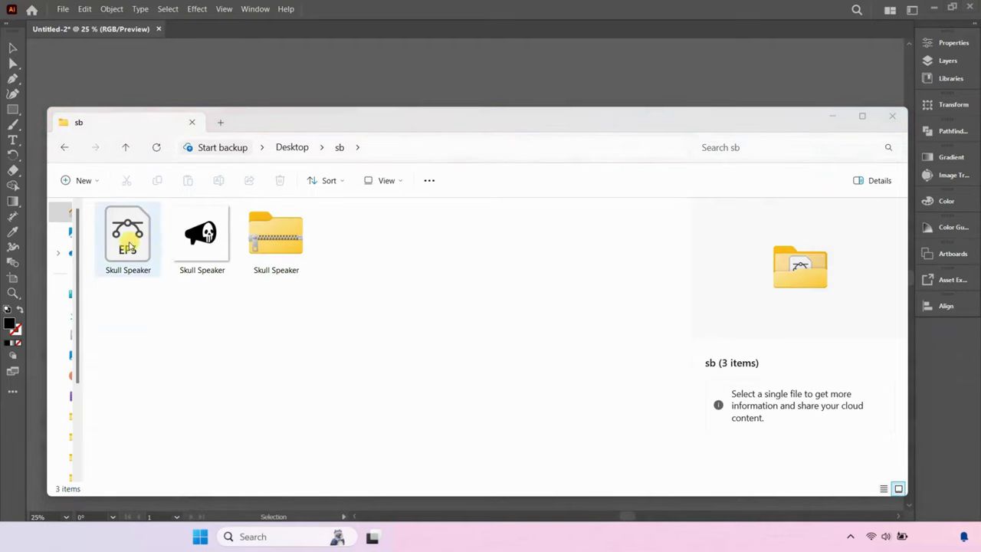
{"action": "left_click", "coordinate": [127, 249]}
{"action": "key", "text": "Delete"}
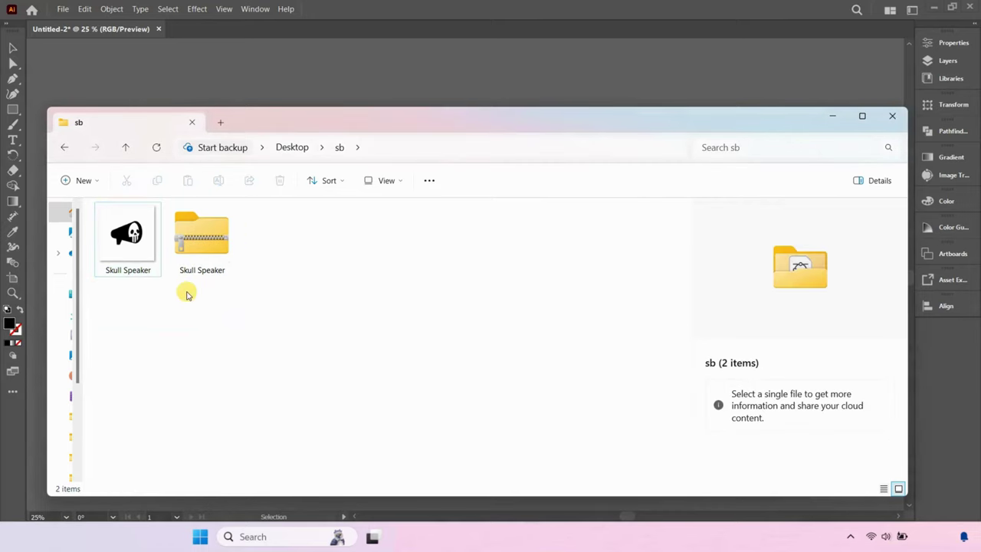
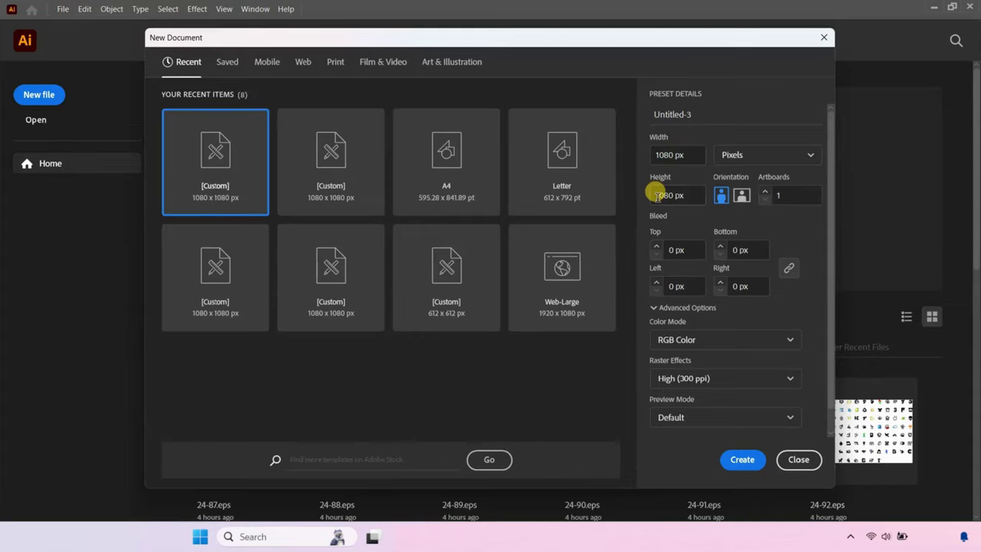
Step: Create a new 1080 x 1080 px document in pixels with 100 artboards
{"action": "left_click_drag", "start_coordinate": [692, 194], "coordinate": [652, 193]}
{"action": "left_click", "coordinate": [740, 159]}
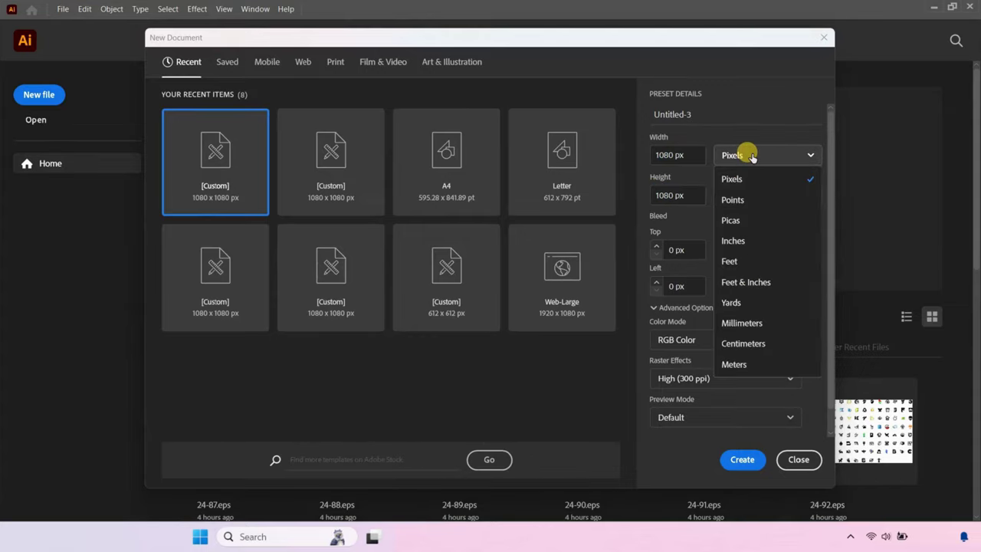
{"action": "left_click", "coordinate": [744, 155]}
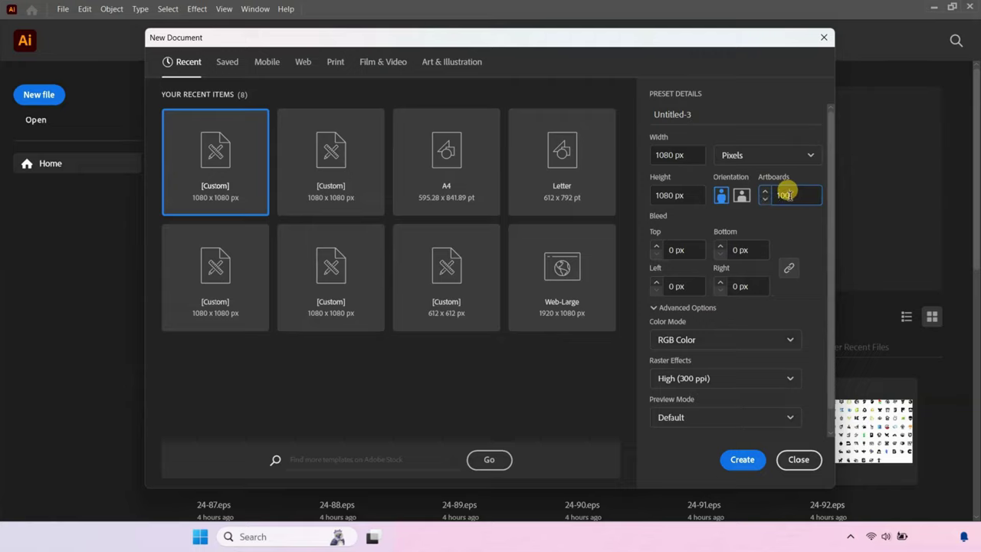
{"action": "left_click", "coordinate": [741, 460]}
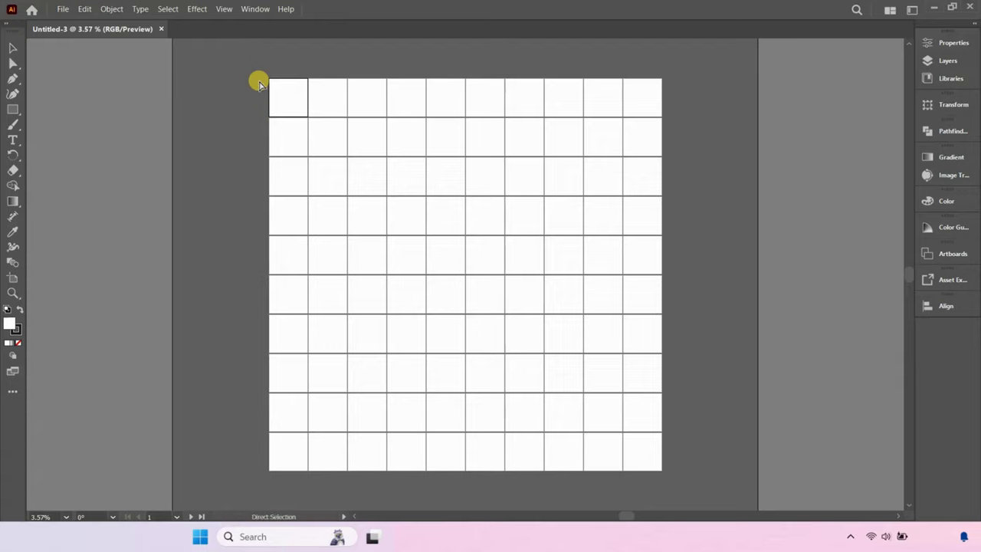
Step: Paste the blue and green square guide group and move it onto the first artboard of the grid
{"action": "key", "text": "ctrl+v"}
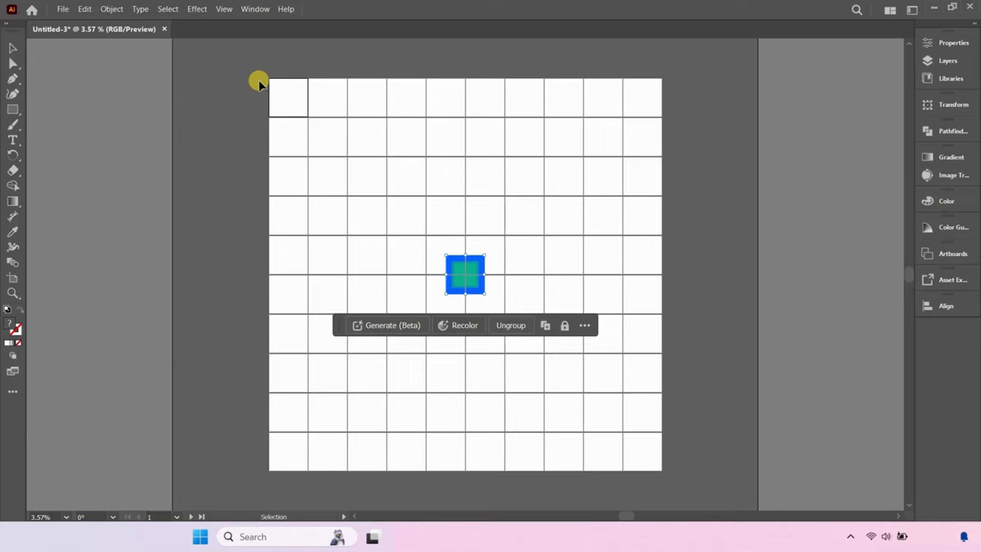
{"action": "left_click_drag", "start_coordinate": [456, 299], "coordinate": [279, 107]}
{"action": "left_click", "coordinate": [212, 83]}
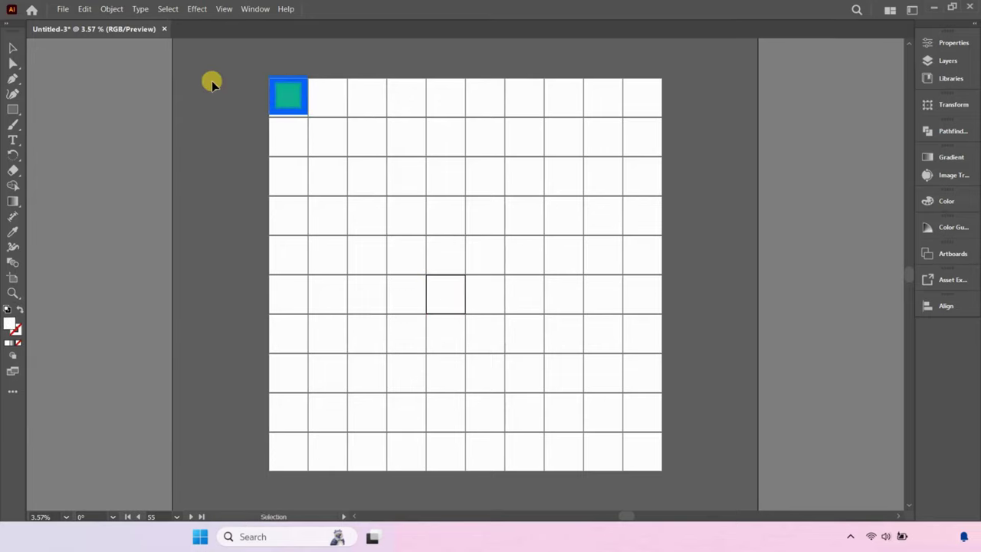
{"action": "scroll", "coordinate": [344, 81], "scroll_direction": "left", "scroll_amount": 2}
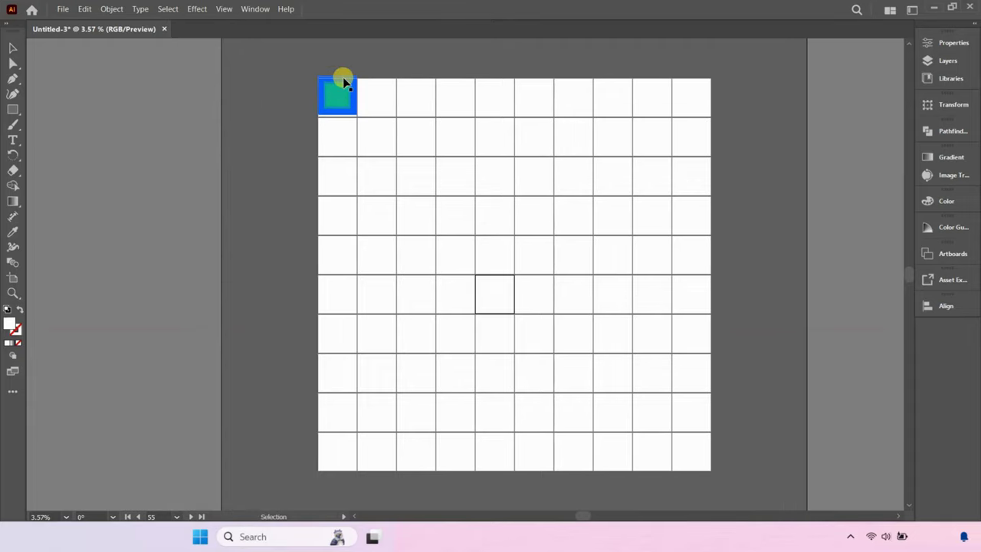
{"action": "scroll", "coordinate": [344, 81], "scroll_direction": "up", "scroll_amount": 3}
{"action": "scroll", "coordinate": [267, 88], "scroll_direction": "down", "scroll_amount": 3}
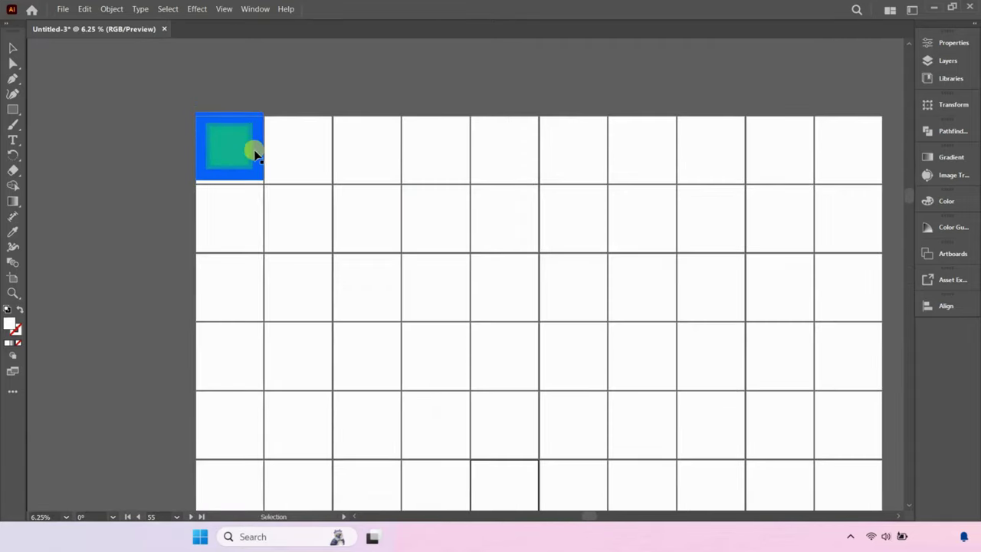
Step: Center the guide group vertically and horizontally on the first artboard
{"action": "left_click", "coordinate": [254, 149]}
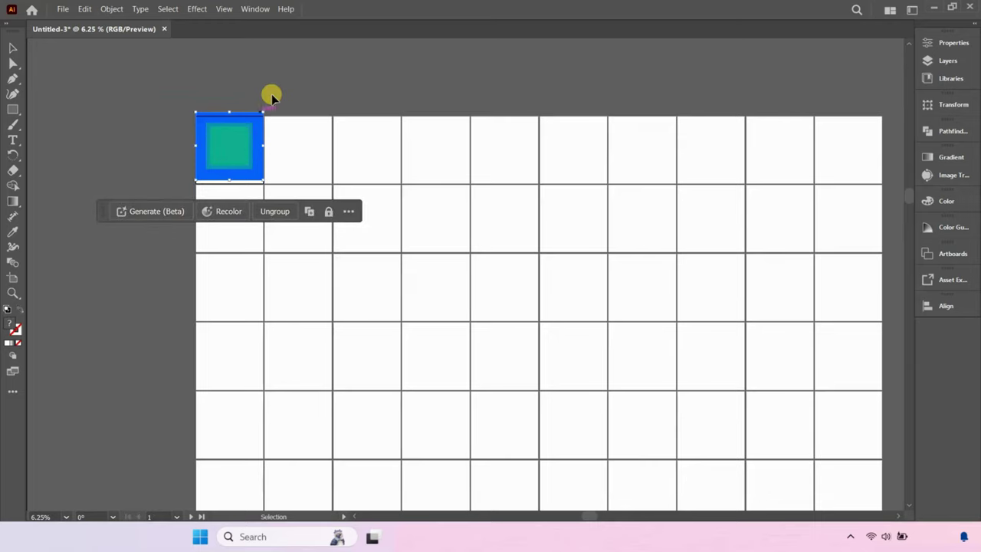
{"action": "left_click", "coordinate": [950, 306]}
{"action": "left_click", "coordinate": [879, 334]}
{"action": "left_click", "coordinate": [796, 336]}
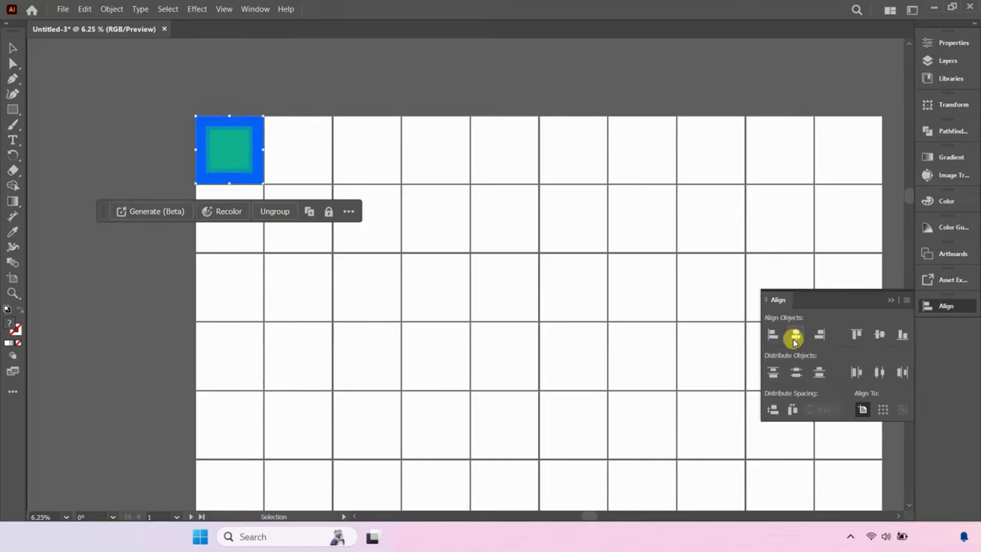
{"action": "left_click", "coordinate": [967, 314]}
{"action": "left_click", "coordinate": [272, 108]}
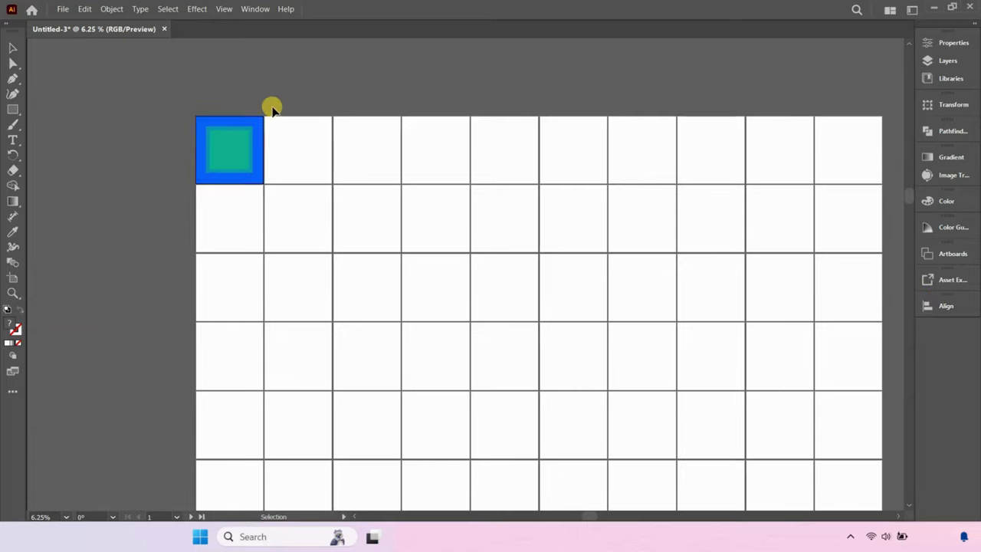
Step: Copy the centered guide group and paste it on all artboards
{"action": "left_click", "coordinate": [242, 134]}
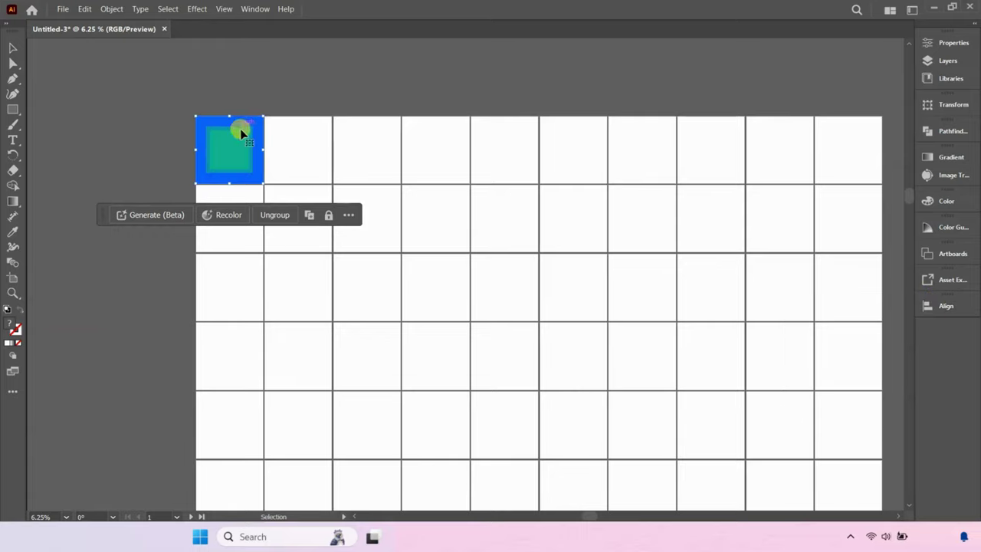
{"action": "left_click", "coordinate": [84, 9]}
{"action": "left_click", "coordinate": [96, 69]}
{"action": "left_click", "coordinate": [176, 94]}
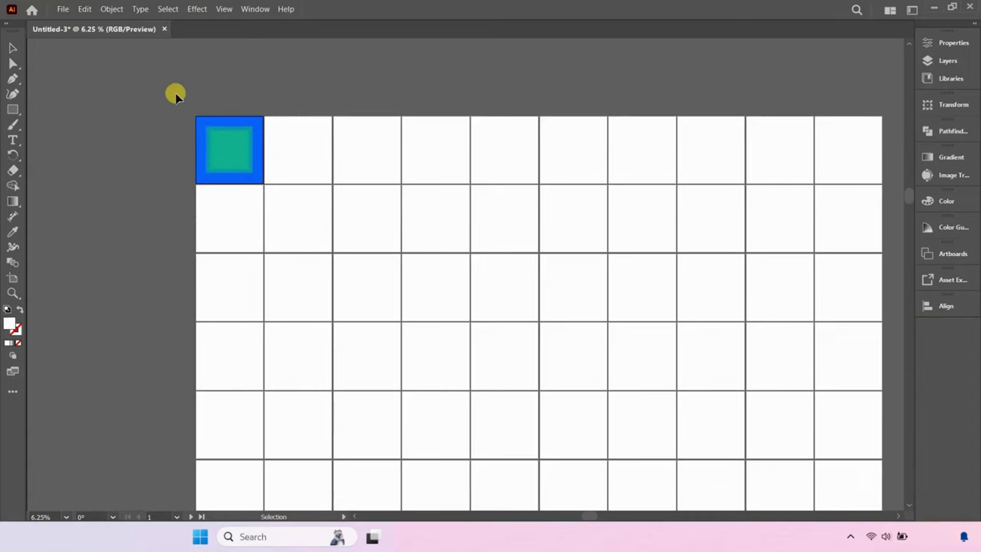
{"action": "left_click", "coordinate": [84, 9]}
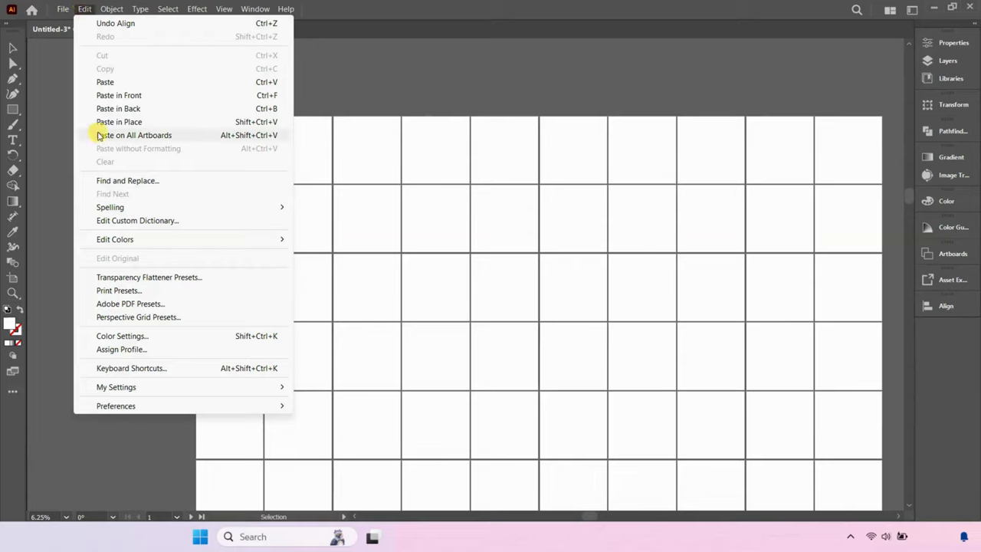
{"action": "left_click", "coordinate": [170, 138]}
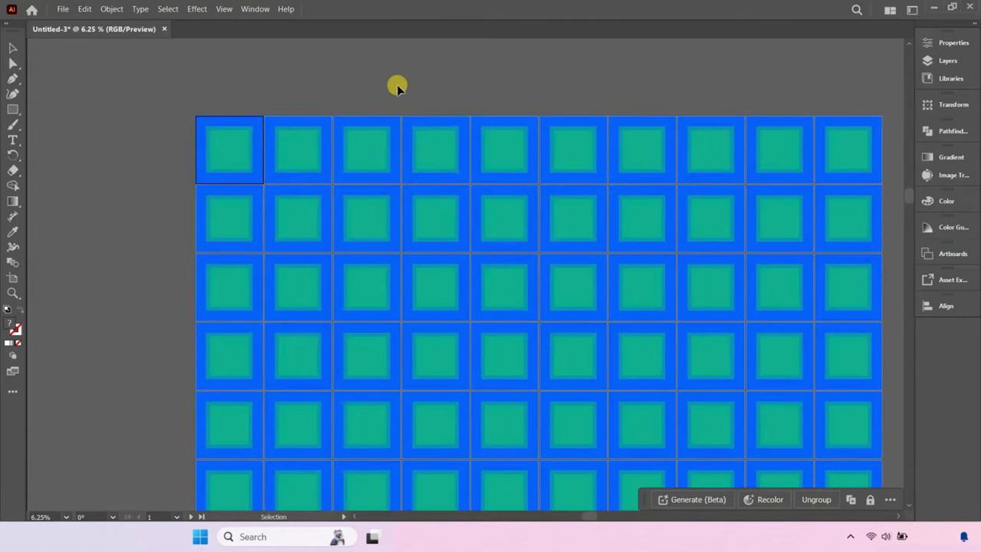
{"action": "left_click", "coordinate": [396, 84]}
Step: Paste the group of black A to J letters, then scale and position it so its ten columns line up with the artboard columns
{"action": "key", "text": "ctrl+minus"}
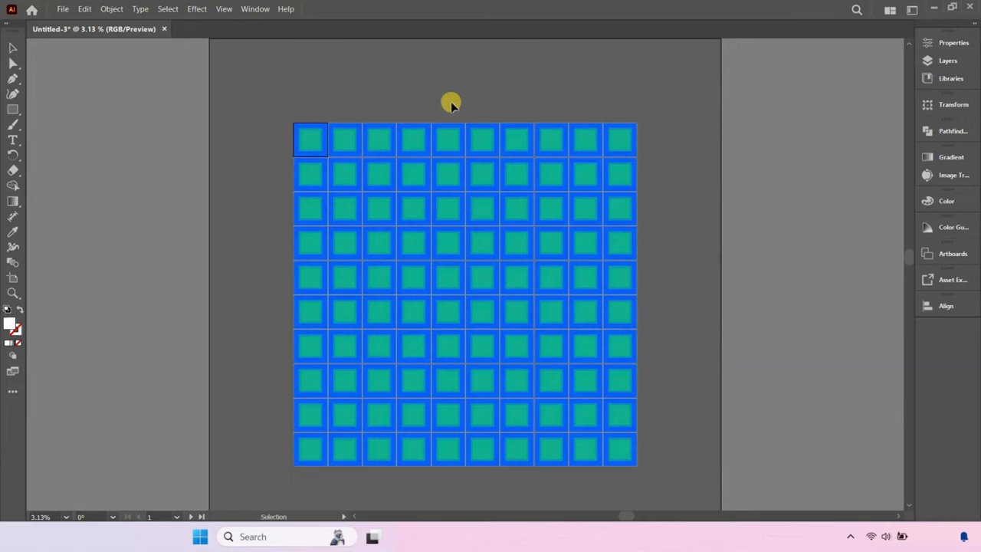
{"action": "key", "text": "ctrl+v"}
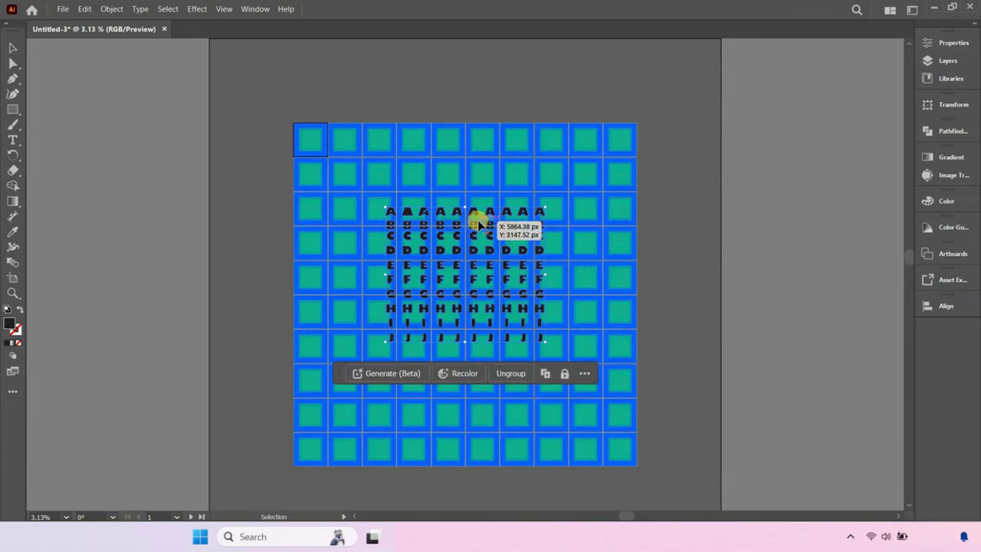
{"action": "left_click_drag", "start_coordinate": [473, 224], "coordinate": [324, 105]}
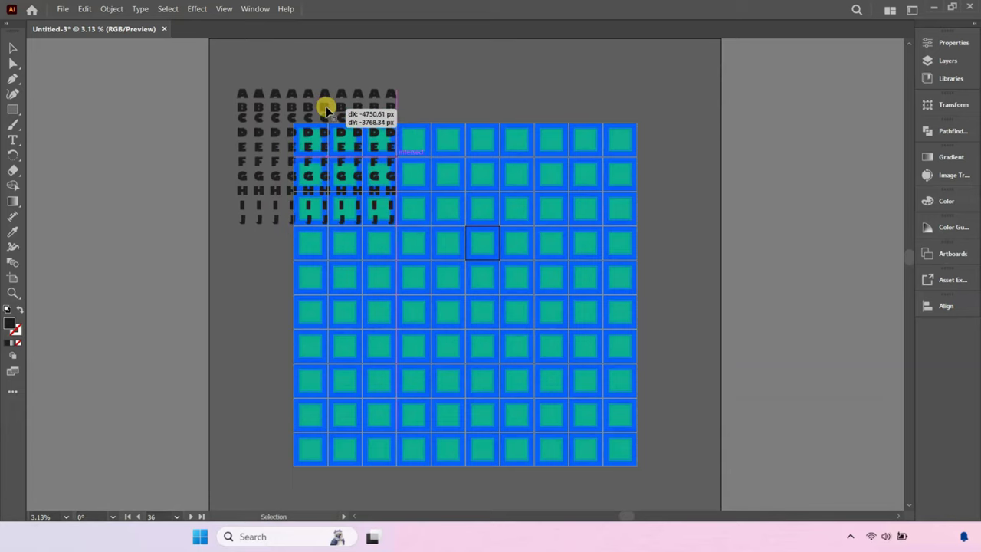
{"action": "left_click_drag", "start_coordinate": [394, 222], "coordinate": [320, 161]}
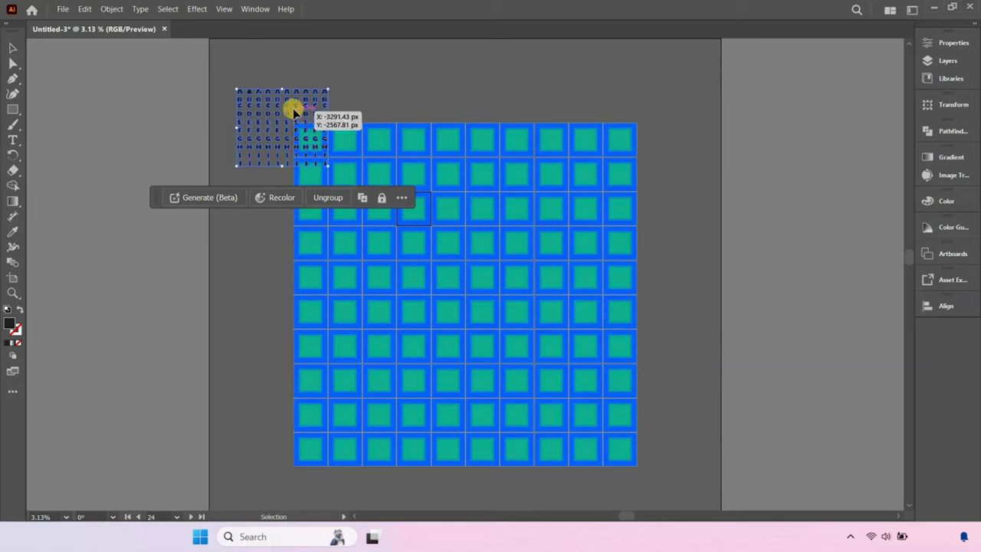
{"action": "left_click_drag", "start_coordinate": [294, 105], "coordinate": [417, 59]}
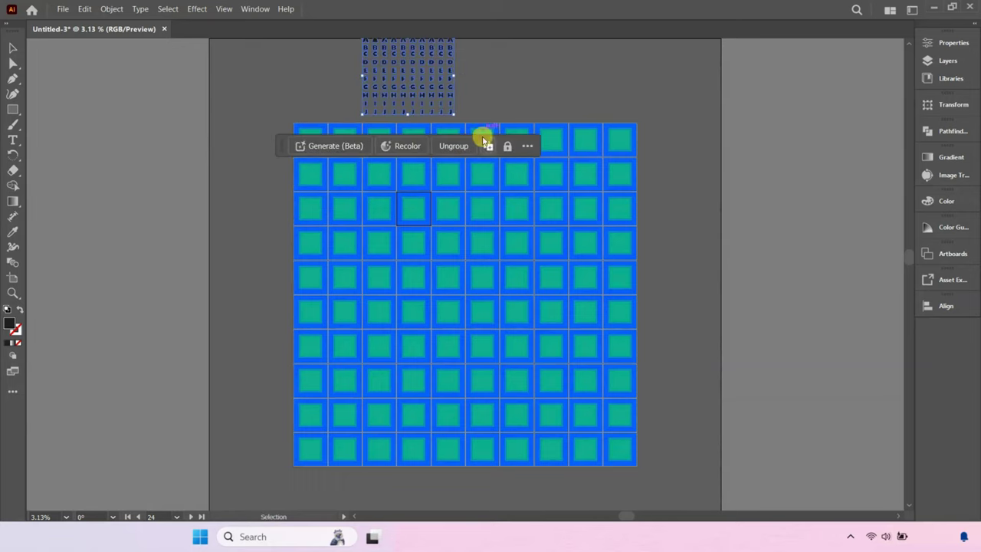
{"action": "left_click_drag", "start_coordinate": [451, 111], "coordinate": [708, 324]}
{"action": "left_click_drag", "start_coordinate": [691, 145], "coordinate": [642, 222]}
{"action": "left_click_drag", "start_coordinate": [651, 428], "coordinate": [634, 404]}
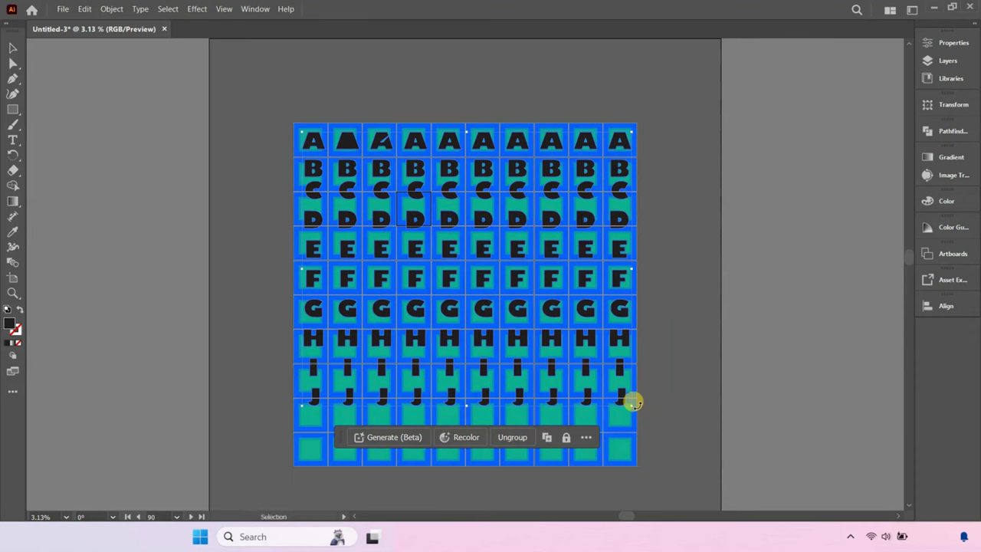
{"action": "left_click", "coordinate": [663, 335]}
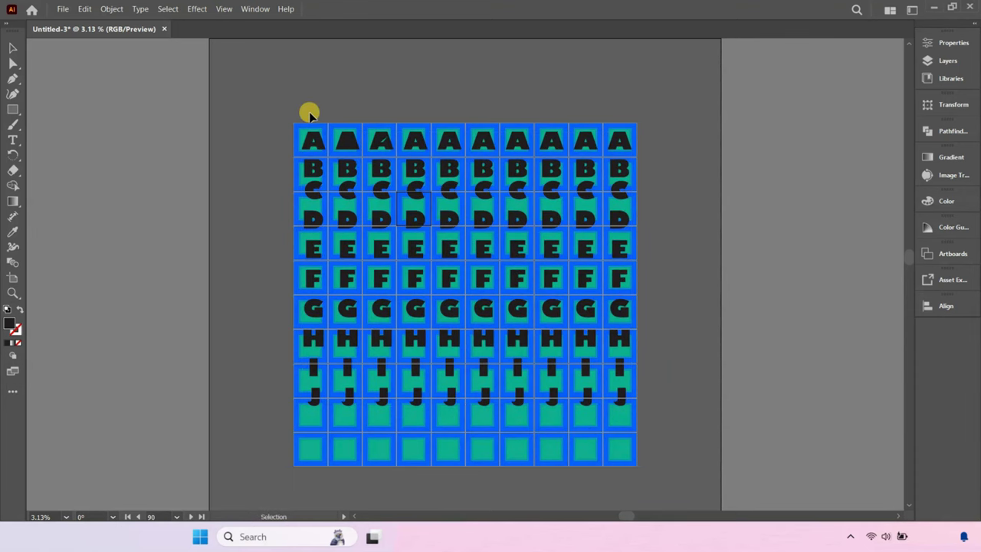
Step: Ungroup the black letters so each one can be selected separately
{"action": "scroll", "coordinate": [309, 113], "scroll_direction": "up", "scroll_amount": 7}
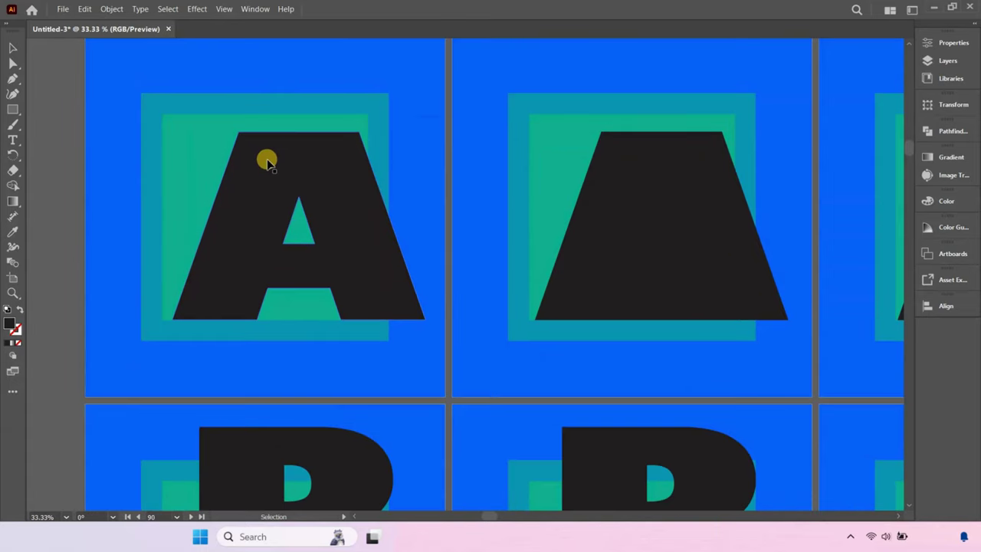
{"action": "left_click", "coordinate": [267, 162]}
{"action": "right_click", "coordinate": [289, 147]}
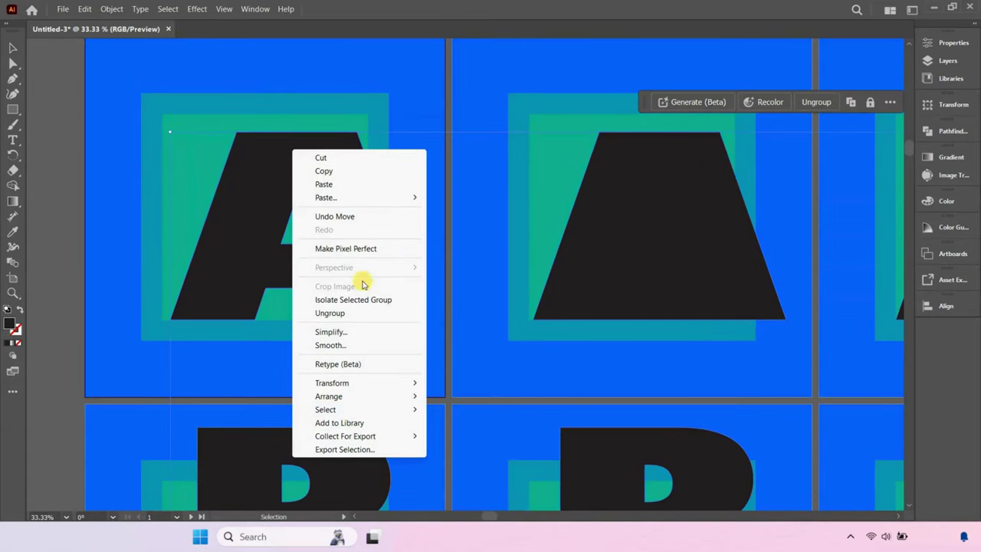
{"action": "left_click", "coordinate": [361, 312]}
{"action": "left_click", "coordinate": [49, 123]}
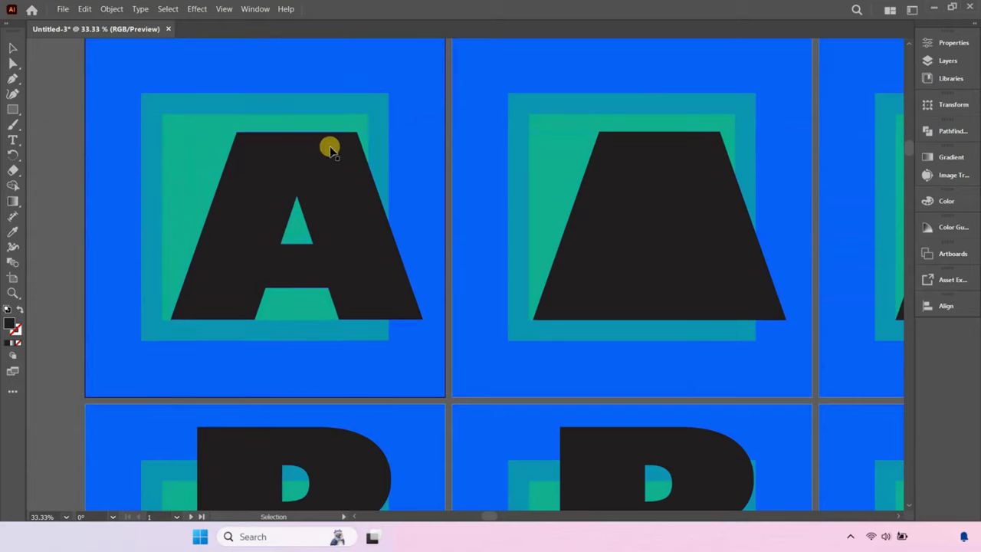
Step: Move the letter A on the first artboard and scale it down to fit within the inner green square
{"action": "left_click_drag", "start_coordinate": [330, 149], "coordinate": [323, 140]}
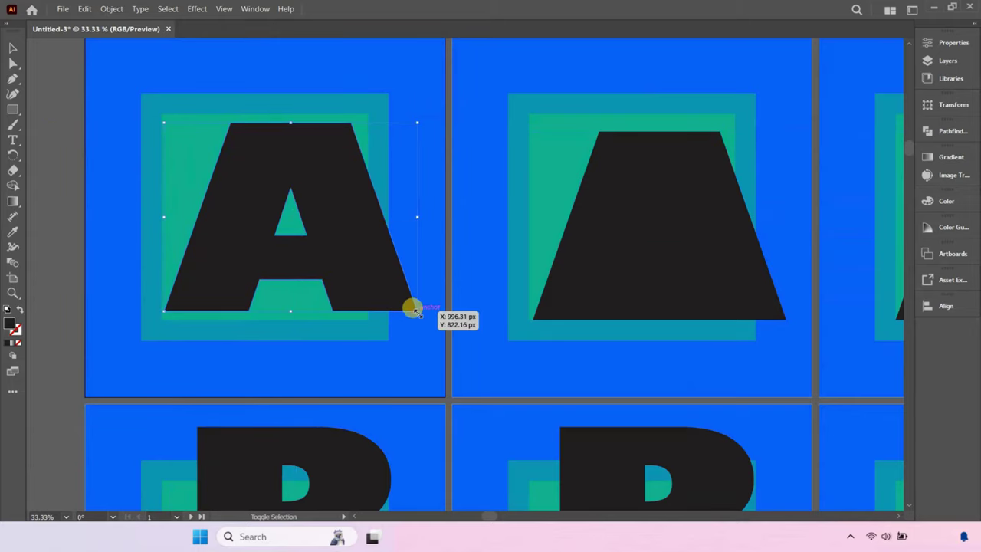
{"action": "left_click_drag", "start_coordinate": [413, 309], "coordinate": [364, 273]}
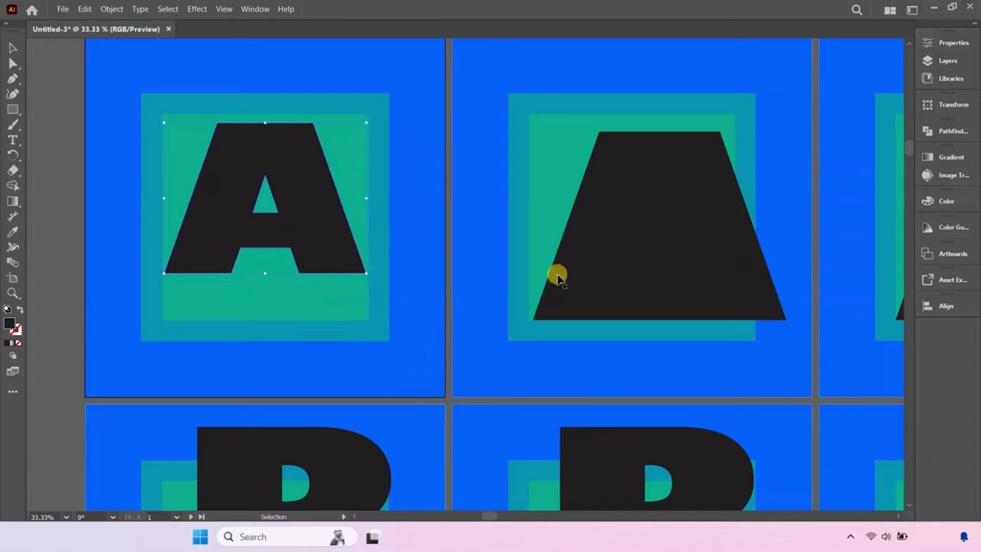
Step: Center the letter A vertically on the first artboard
{"action": "left_click", "coordinate": [947, 305]}
{"action": "left_click", "coordinate": [879, 334]}
Step: Scale the solid A on the second artboard down to the inner green square's width and center it horizontally and vertically on the artboard
{"action": "left_click", "coordinate": [667, 230]}
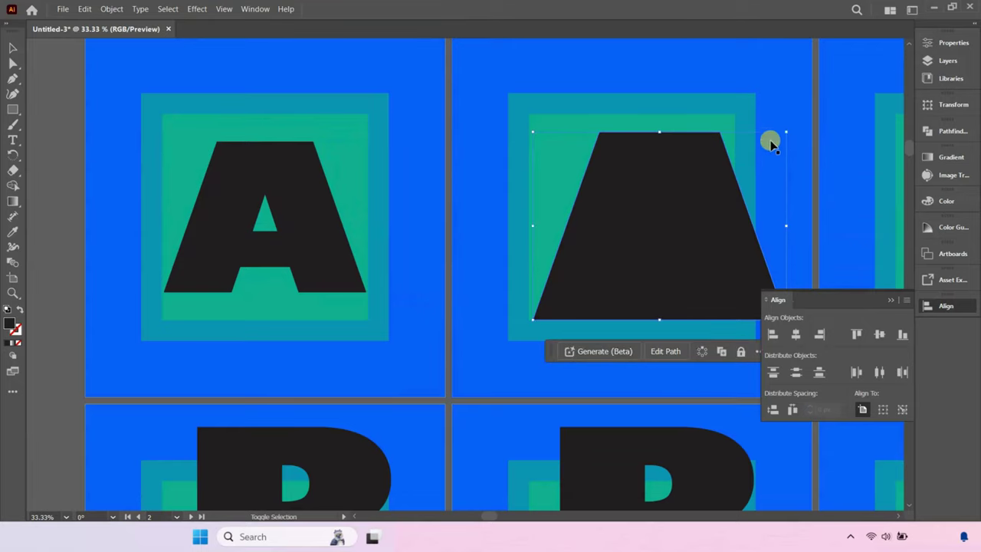
{"action": "left_click_drag", "start_coordinate": [782, 127], "coordinate": [735, 170]}
{"action": "left_click_drag", "start_coordinate": [654, 236], "coordinate": [653, 224]}
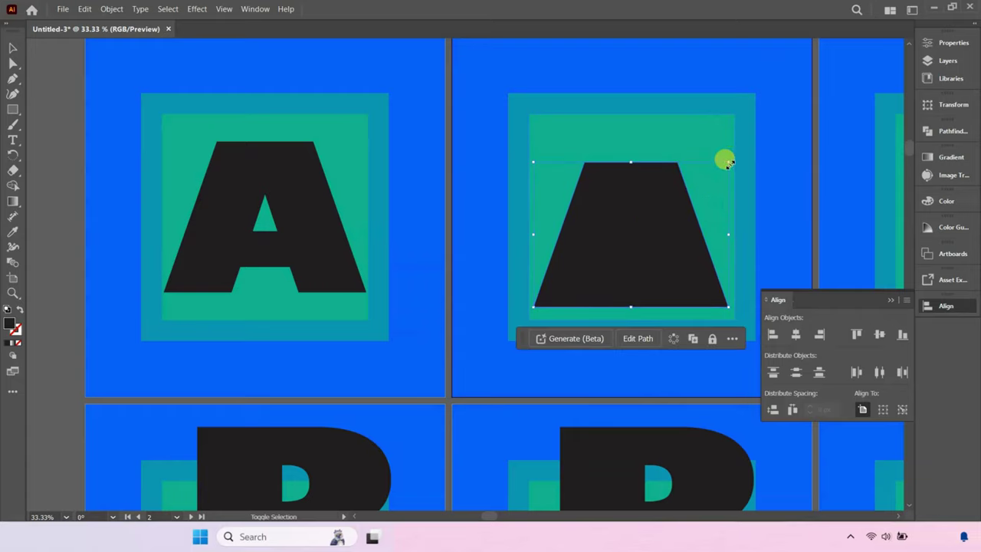
{"action": "left_click_drag", "start_coordinate": [727, 161], "coordinate": [732, 158]}
{"action": "left_click", "coordinate": [796, 334]}
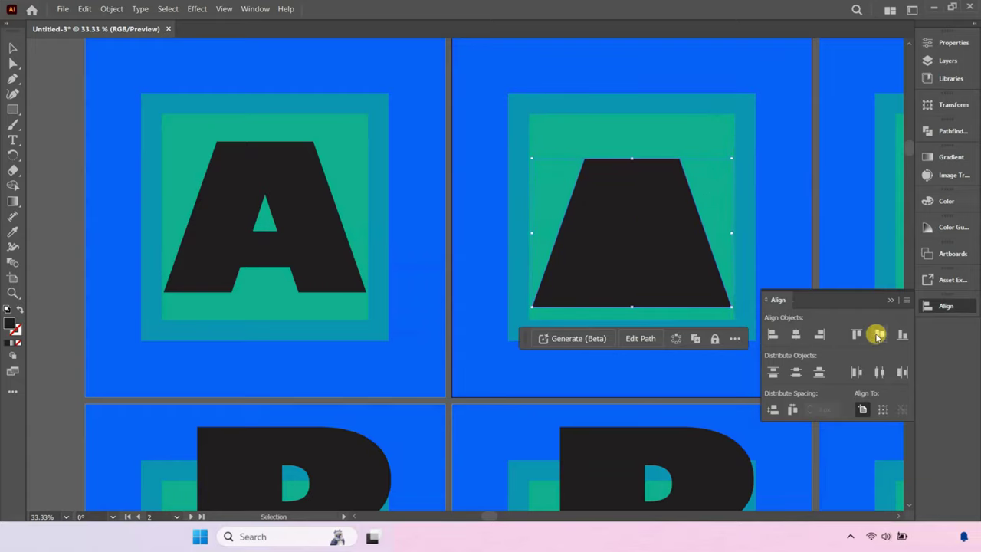
{"action": "left_click", "coordinate": [878, 335]}
Step: Scale down the A with the slanted cutout on the third artboard to fit the inner green square and center it vertically
{"action": "scroll", "coordinate": [376, 228], "scroll_direction": "down", "scroll_amount": 2}
{"action": "scroll", "coordinate": [738, 197], "scroll_direction": "up", "scroll_amount": 3}
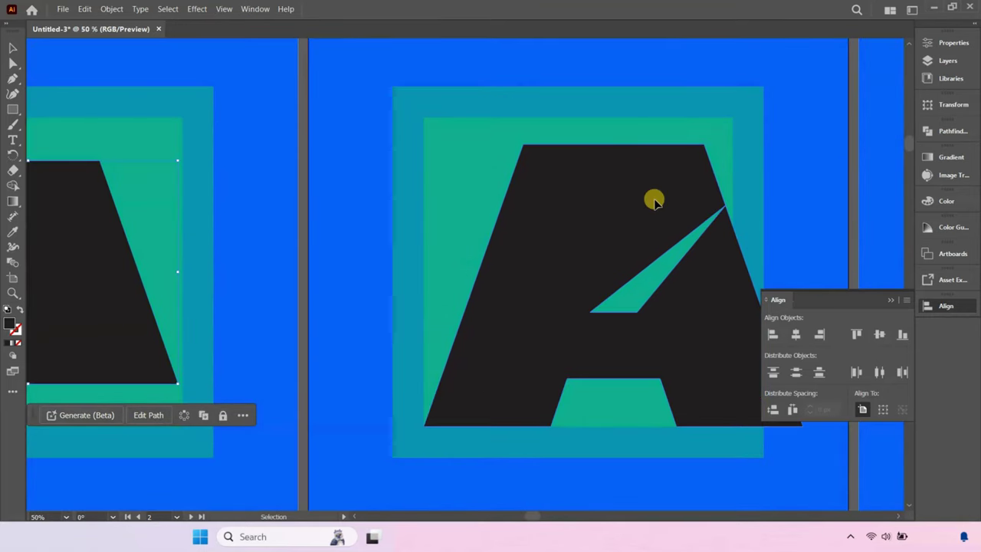
{"action": "left_click", "coordinate": [653, 201]}
{"action": "left_click_drag", "start_coordinate": [802, 144], "coordinate": [722, 199]}
{"action": "left_click_drag", "start_coordinate": [638, 246], "coordinate": [639, 230]}
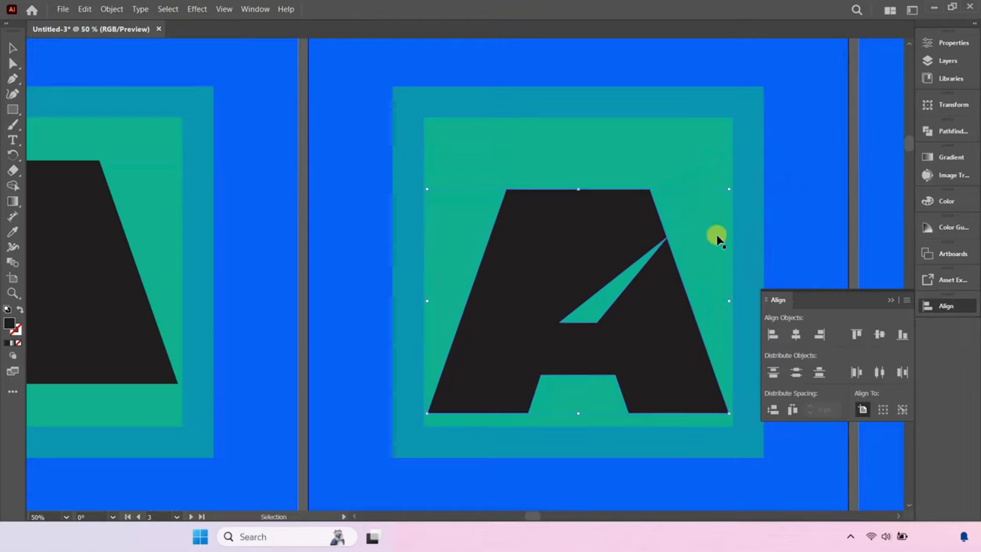
{"action": "left_click", "coordinate": [879, 334]}
Step: Scale the A on the fourth artboard down to the inner green square's width and center it horizontally and vertically on the artboard
{"action": "scroll", "coordinate": [361, 213], "scroll_direction": "down", "scroll_amount": 4}
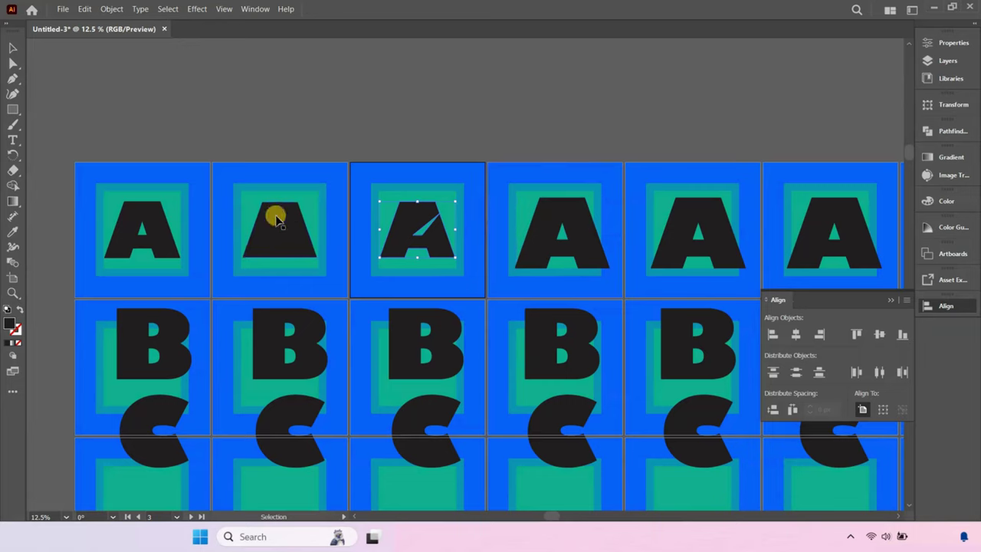
{"action": "scroll", "coordinate": [357, 145], "scroll_direction": "down", "scroll_amount": 2}
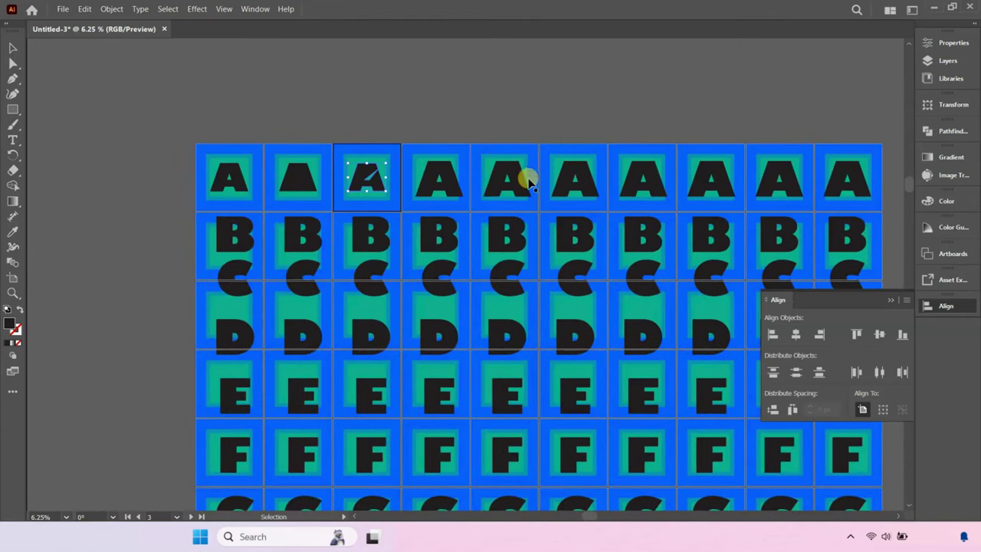
{"action": "scroll", "coordinate": [492, 178], "scroll_direction": "up", "scroll_amount": 2}
{"action": "left_click", "coordinate": [397, 166]}
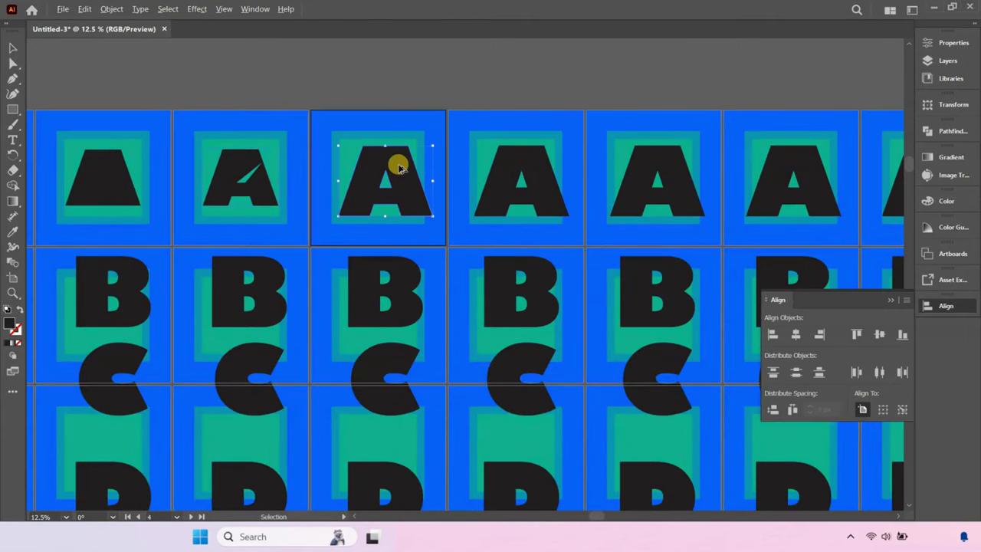
{"action": "scroll", "coordinate": [380, 154], "scroll_direction": "up", "scroll_amount": 3}
{"action": "left_click", "coordinate": [520, 319]}
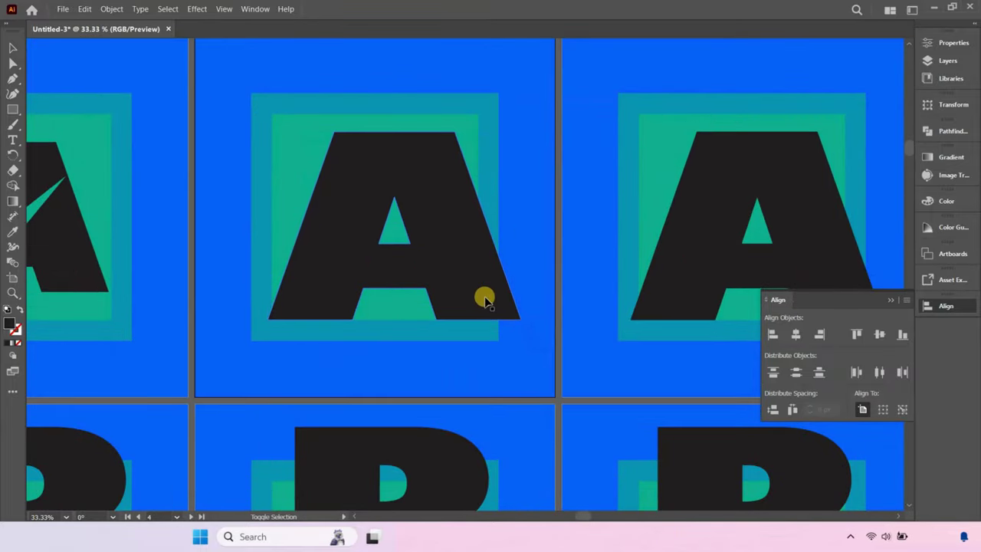
{"action": "left_click", "coordinate": [507, 313]}
{"action": "left_click_drag", "start_coordinate": [521, 317], "coordinate": [467, 283]}
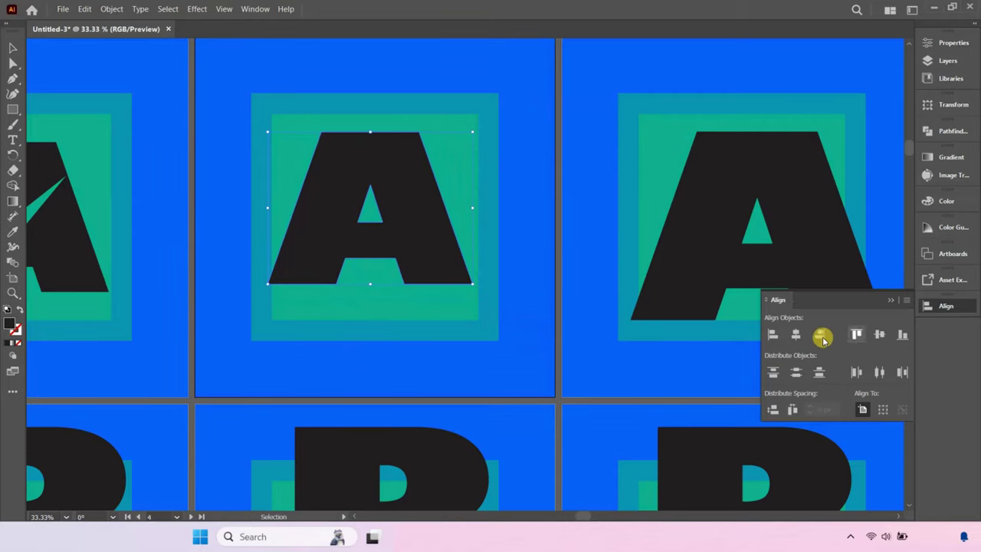
{"action": "left_click", "coordinate": [795, 335]}
{"action": "left_click", "coordinate": [879, 335]}
Step: Scale the A on the fifth artboard down to fit the inner green square and center it horizontally and vertically on the artboard
{"action": "left_click", "coordinate": [771, 252]}
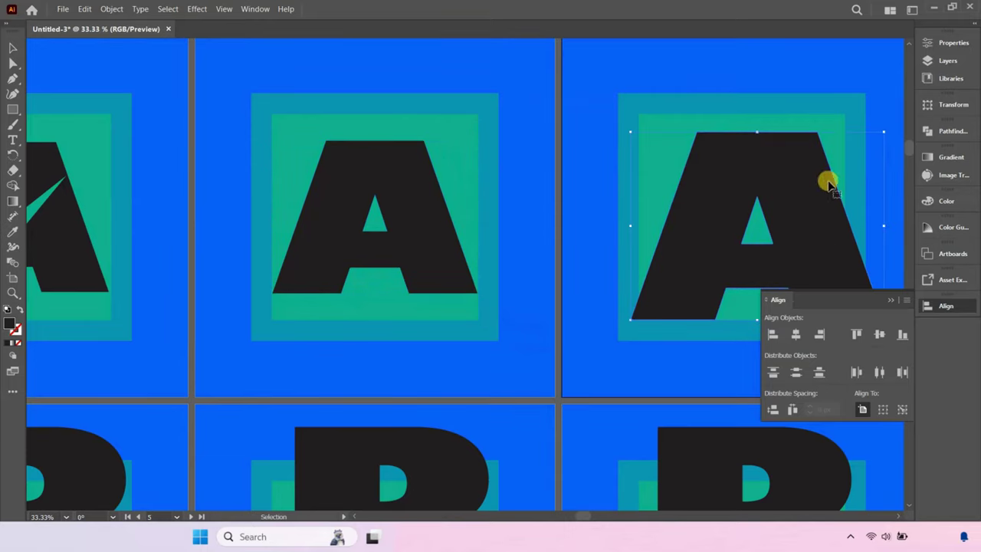
{"action": "left_click_drag", "start_coordinate": [876, 125], "coordinate": [835, 167]}
{"action": "left_click", "coordinate": [796, 335]}
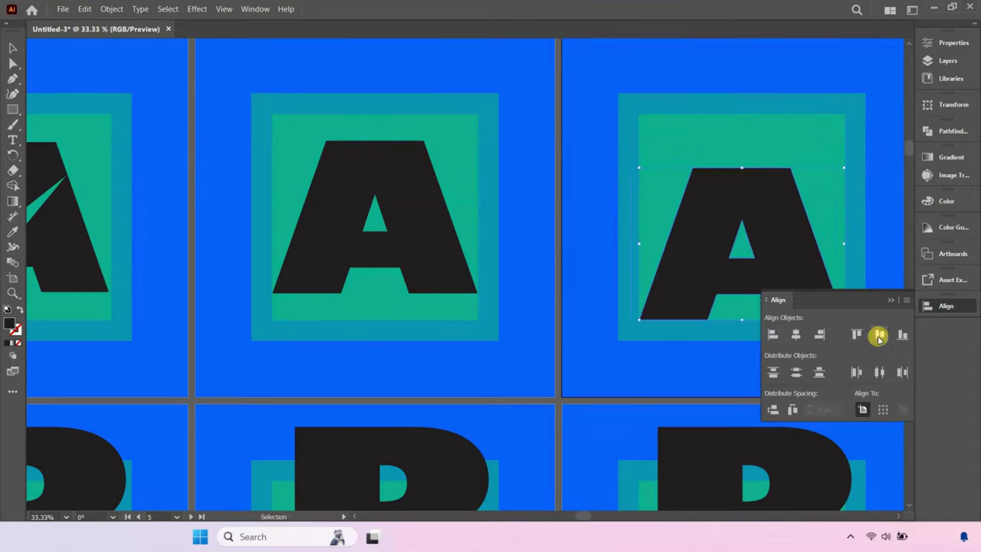
{"action": "left_click", "coordinate": [880, 335]}
{"action": "left_click_drag", "start_coordinate": [838, 135], "coordinate": [836, 139]}
{"action": "left_click", "coordinate": [795, 335]}
{"action": "left_click", "coordinate": [879, 335]}
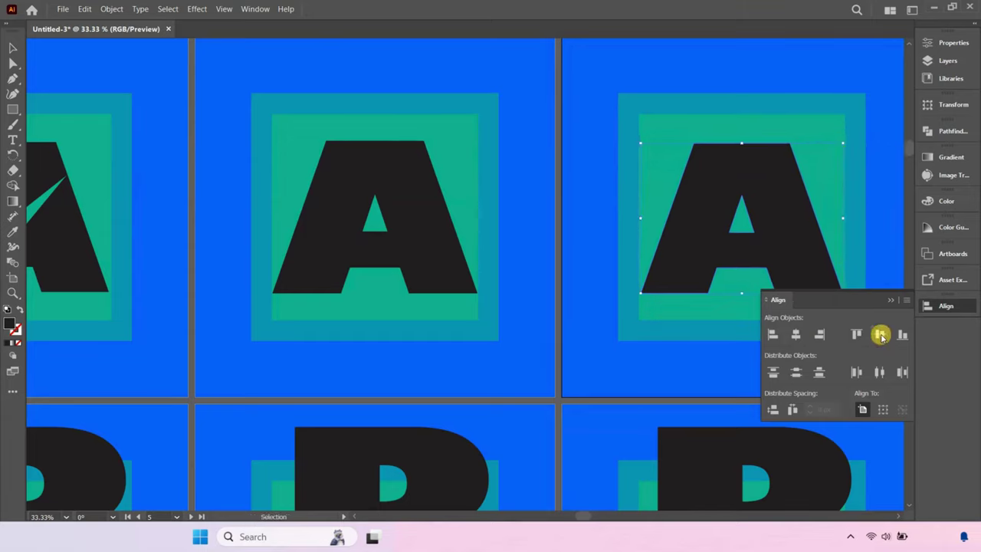
Step: Scale the A on the sixth artboard down until it sits just inside the inner green square, and center it in both directions on the artboard
{"action": "scroll", "coordinate": [335, 258], "scroll_direction": "down", "scroll_amount": 3}
{"action": "scroll", "coordinate": [598, 232], "scroll_direction": "up", "scroll_amount": 3}
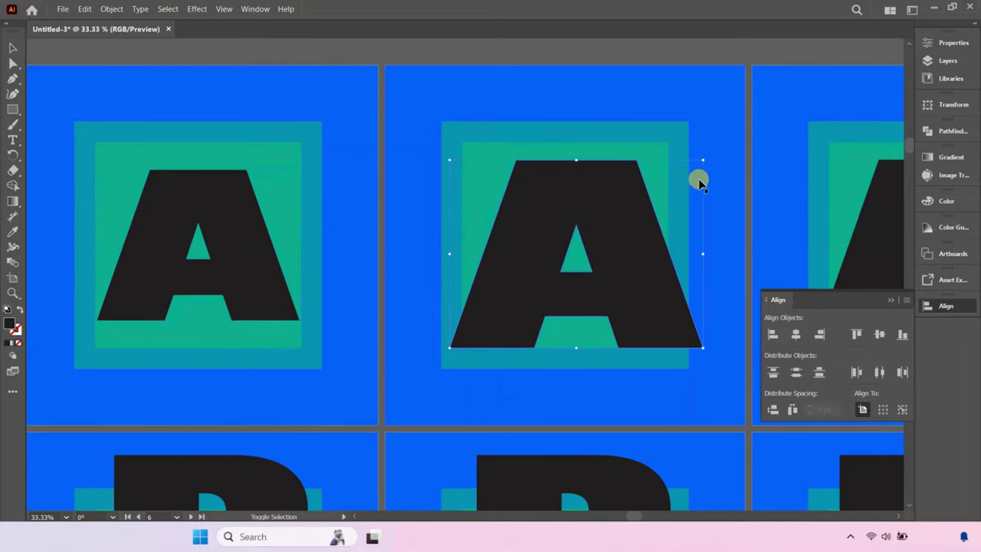
{"action": "left_click_drag", "start_coordinate": [696, 156], "coordinate": [653, 192]}
{"action": "left_click", "coordinate": [795, 335]}
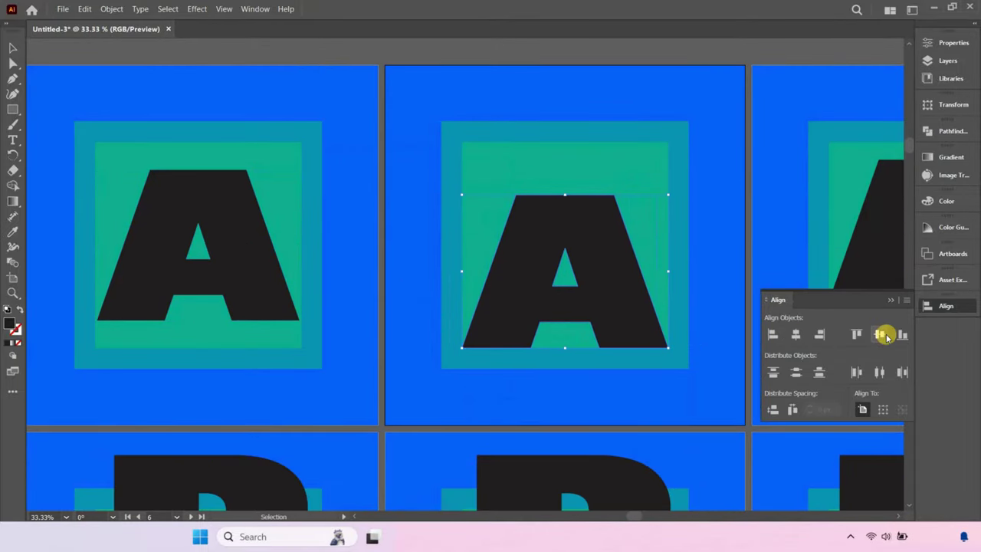
{"action": "left_click", "coordinate": [879, 335]}
{"action": "scroll", "coordinate": [338, 257], "scroll_direction": "down", "scroll_amount": 1}
{"action": "scroll", "coordinate": [556, 199], "scroll_direction": "up", "scroll_amount": 3}
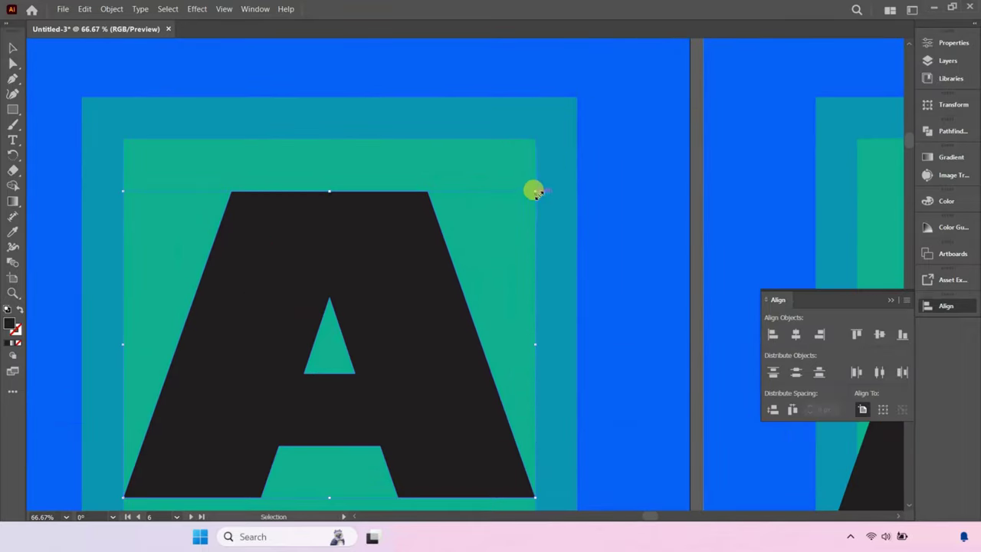
{"action": "scroll", "coordinate": [529, 191], "scroll_direction": "up", "scroll_amount": 4}
{"action": "left_click_drag", "start_coordinate": [516, 173], "coordinate": [512, 179]}
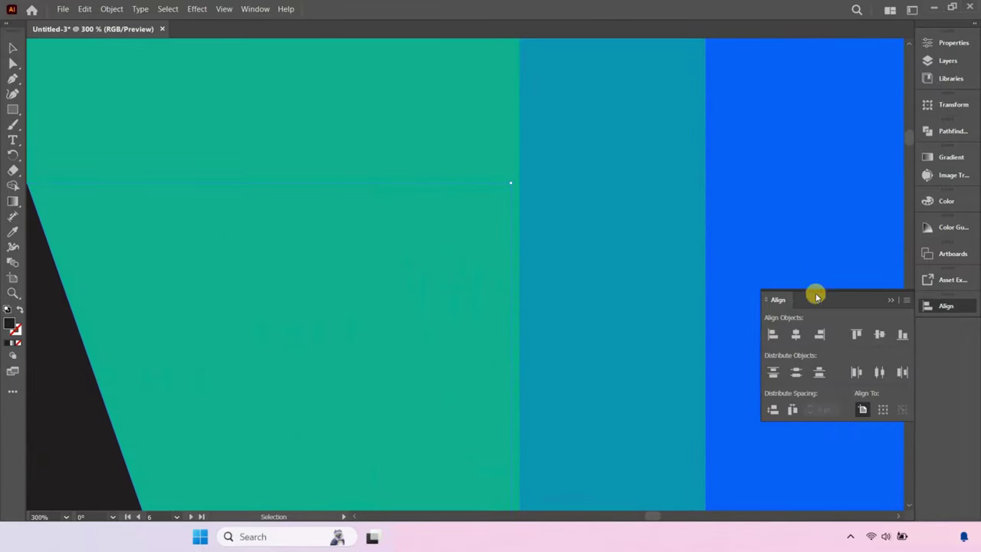
{"action": "left_click", "coordinate": [796, 335]}
{"action": "left_click", "coordinate": [880, 335]}
Step: Shrink the A on the seventh artboard to fit inside the inner green square and center it horizontally and vertically
{"action": "scroll", "coordinate": [202, 166], "scroll_direction": "down", "scroll_amount": 5}
{"action": "left_click", "coordinate": [519, 195]}
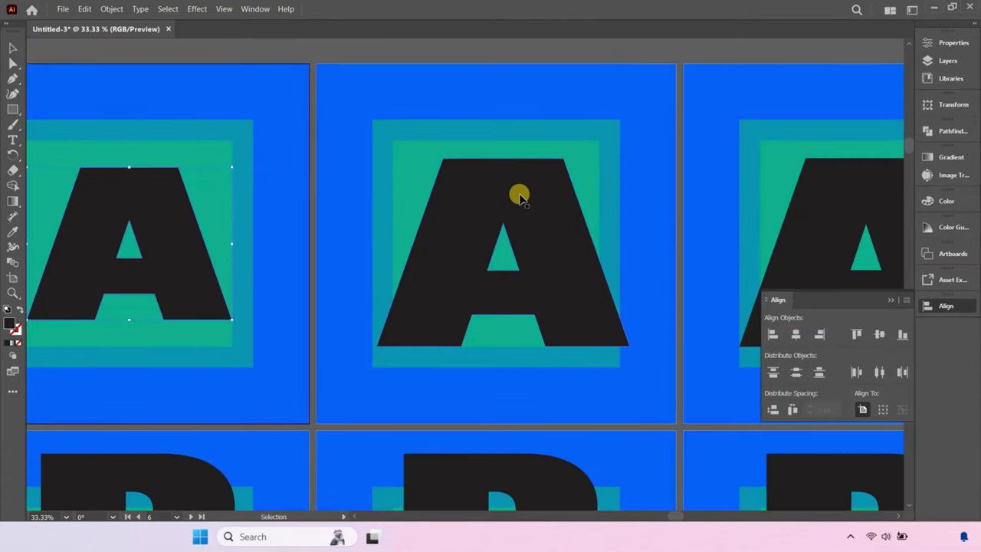
{"action": "left_click_drag", "start_coordinate": [629, 159], "coordinate": [549, 205]}
{"action": "left_click", "coordinate": [796, 335]}
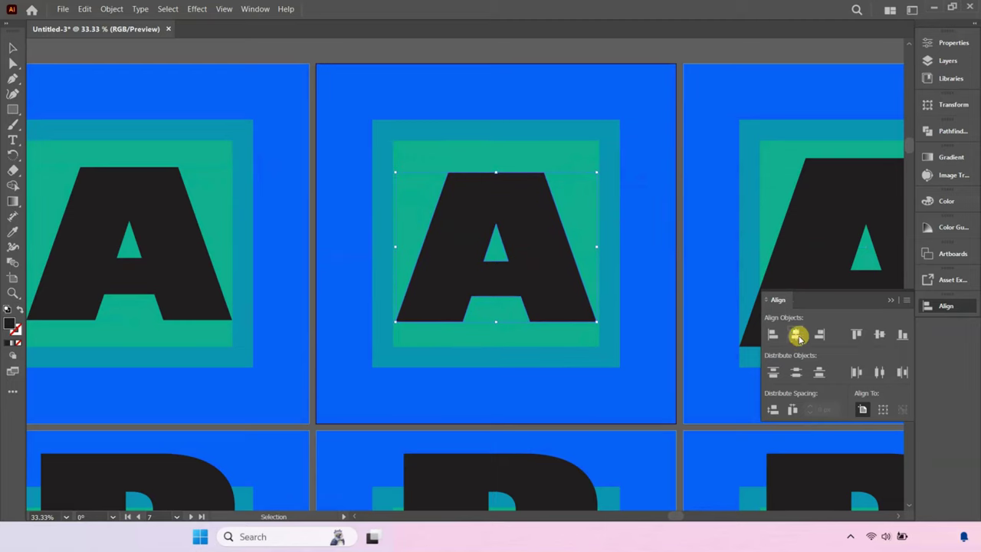
{"action": "left_click", "coordinate": [879, 335]}
Step: Scale the A on the eighth artboard down to about 602 × 448 px so it fits inside the inner green square
{"action": "scroll", "coordinate": [275, 216], "scroll_direction": "down", "scroll_amount": 3}
{"action": "scroll", "coordinate": [492, 208], "scroll_direction": "down", "scroll_amount": 2}
{"action": "scroll", "coordinate": [613, 204], "scroll_direction": "up", "scroll_amount": 3}
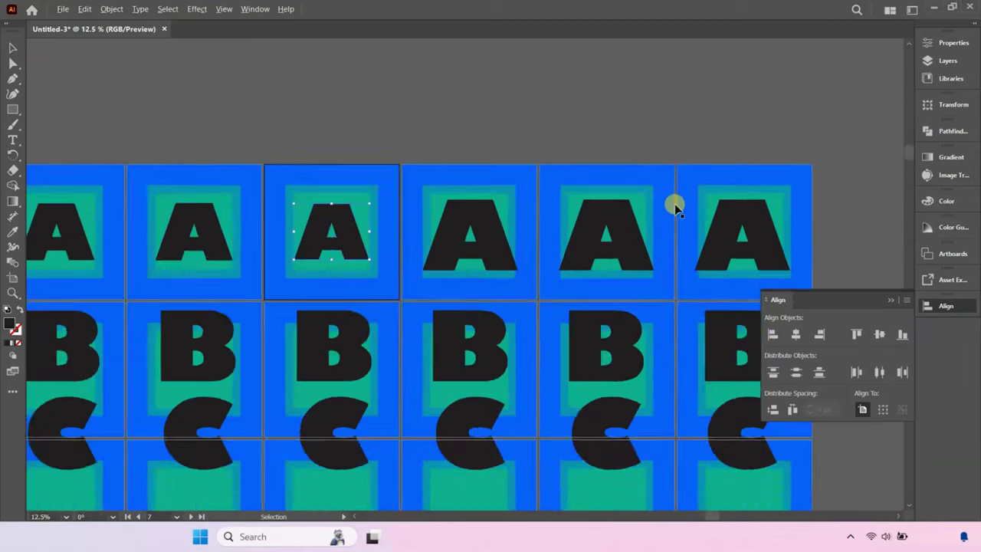
{"action": "scroll", "coordinate": [614, 214], "scroll_direction": "up", "scroll_amount": 1}
{"action": "left_click", "coordinate": [464, 196]}
{"action": "left_click_drag", "start_coordinate": [464, 196], "coordinate": [444, 192]}
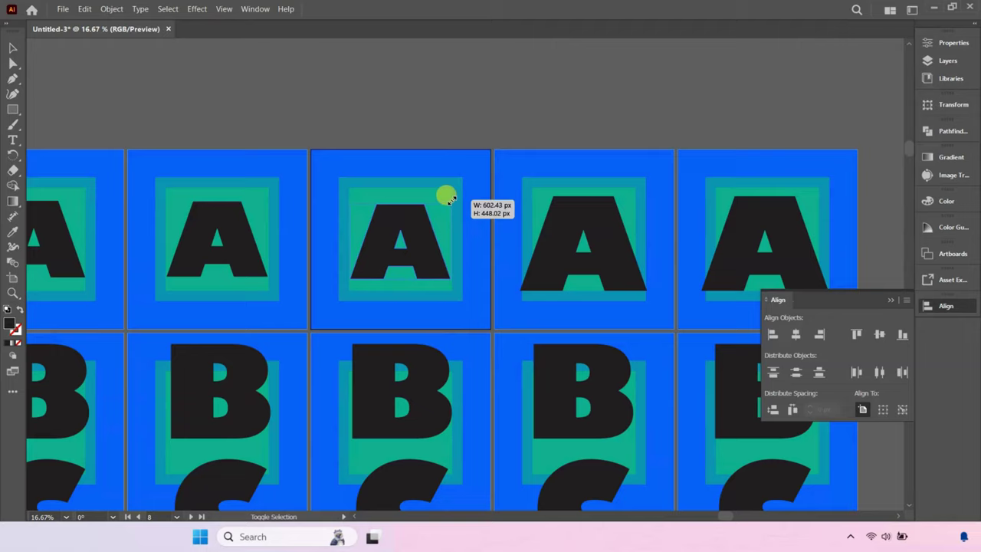
Step: Scale the A on the ninth artboard down to fit the inner green square and center it horizontally and vertically on the artboard
{"action": "left_click", "coordinate": [614, 223]}
{"action": "left_click_drag", "start_coordinate": [640, 192], "coordinate": [627, 217]}
{"action": "left_click", "coordinate": [796, 334]}
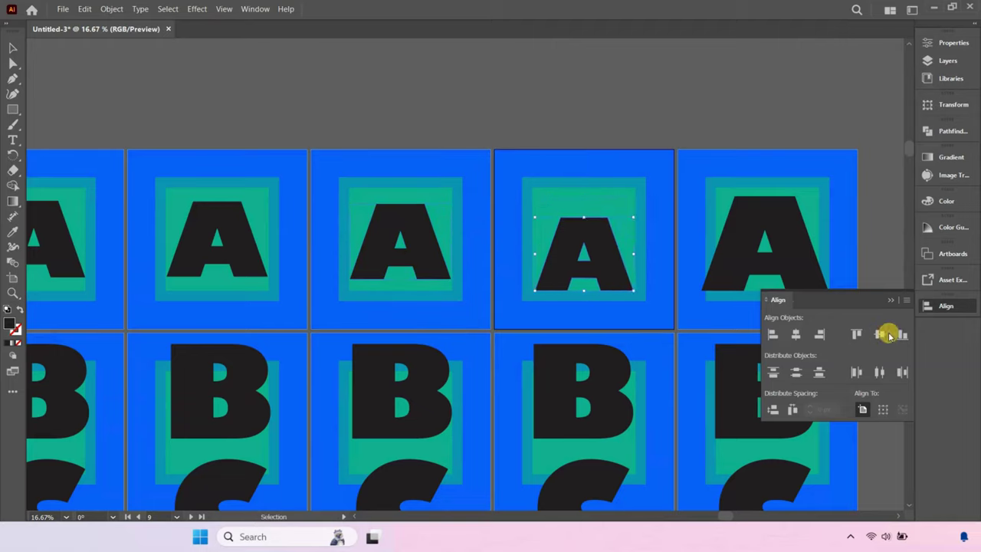
{"action": "left_click", "coordinate": [879, 335]}
Step: Scale the A on the tenth artboard down to fit the inner green square, center it on the artboard, and deselect it
{"action": "left_click", "coordinate": [788, 235]}
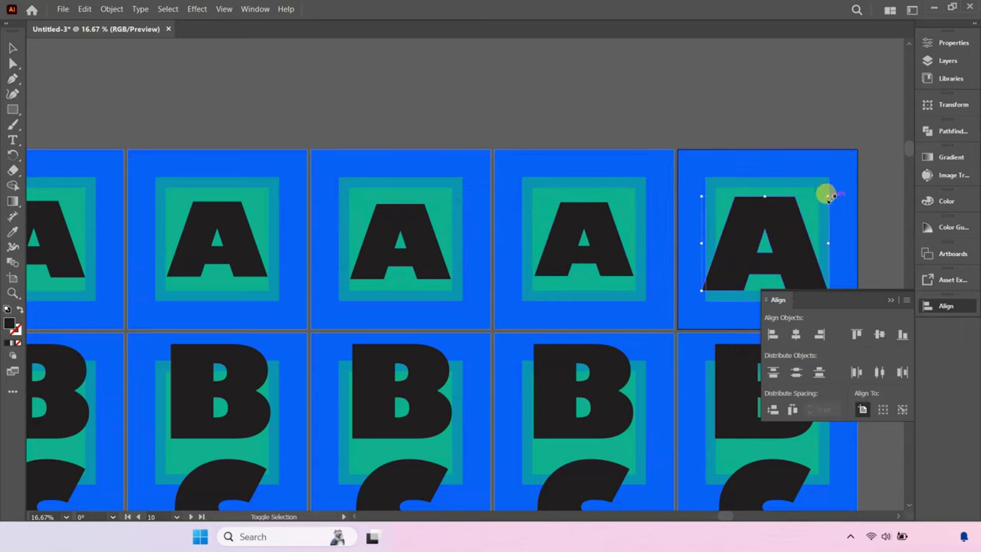
{"action": "left_click_drag", "start_coordinate": [829, 197], "coordinate": [814, 210]}
{"action": "left_click", "coordinate": [795, 334]}
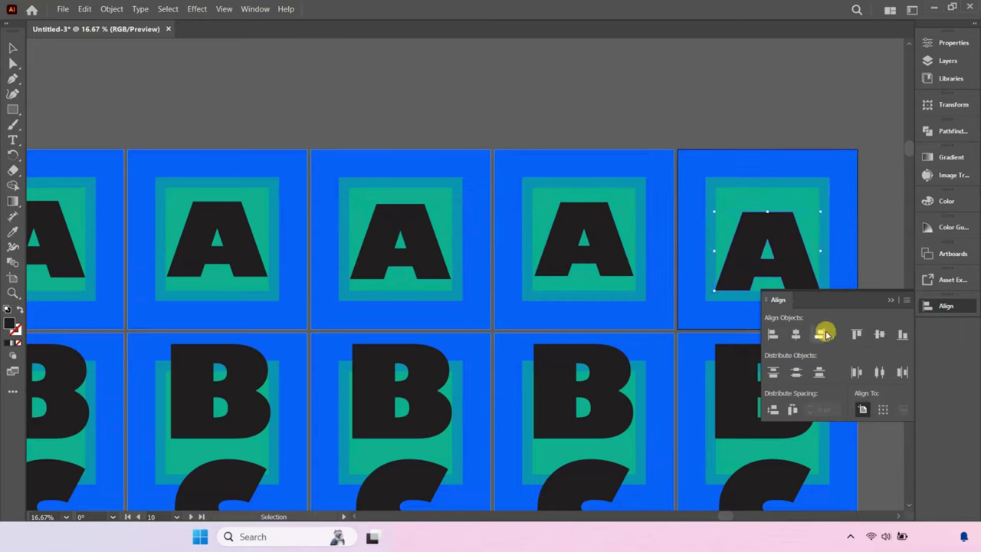
{"action": "left_click", "coordinate": [880, 333]}
{"action": "left_click_drag", "start_coordinate": [814, 195], "coordinate": [818, 203]}
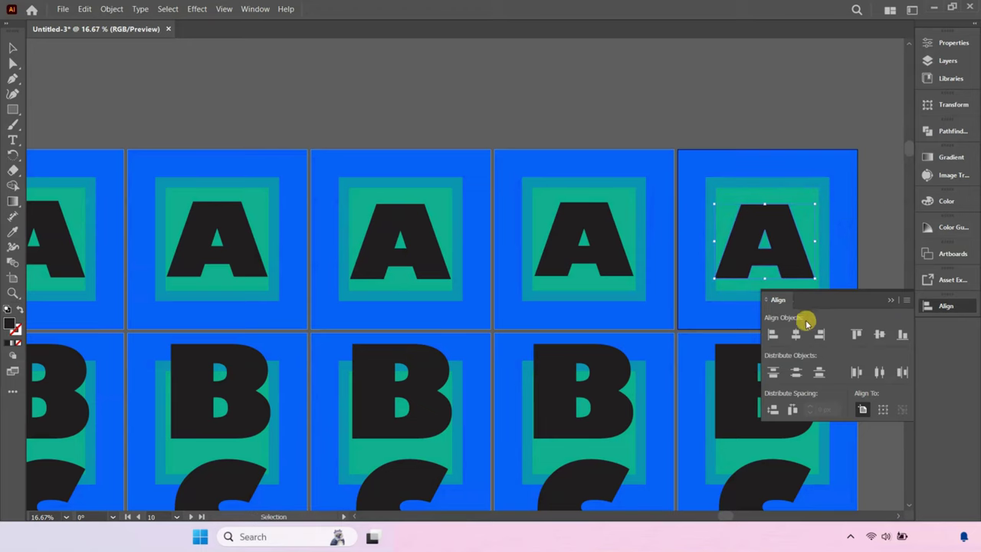
{"action": "left_click", "coordinate": [876, 333]}
{"action": "left_click", "coordinate": [717, 109]}
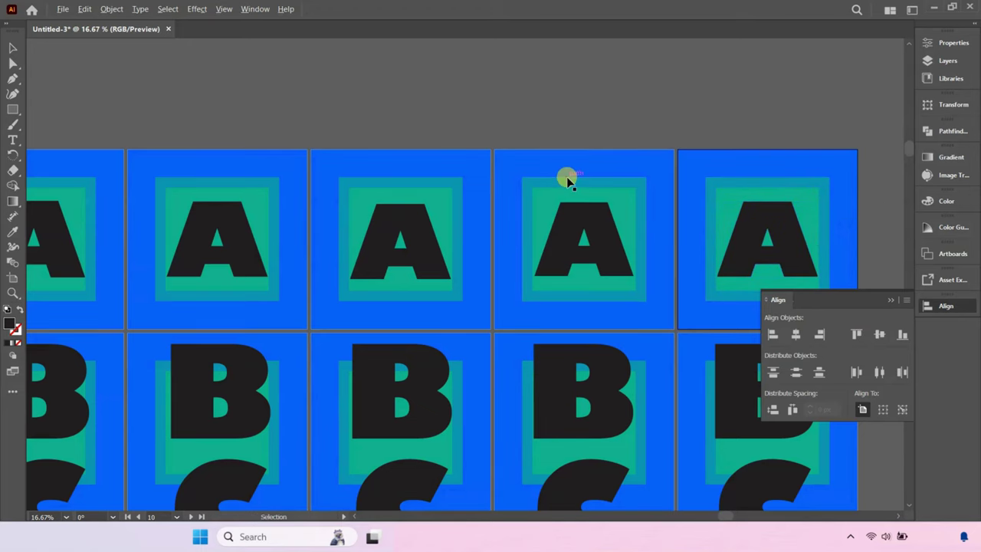
Step: Move the letter B on the second row's first artboard into the center of the inner green square
{"action": "scroll", "coordinate": [567, 179], "scroll_direction": "down", "scroll_amount": 5}
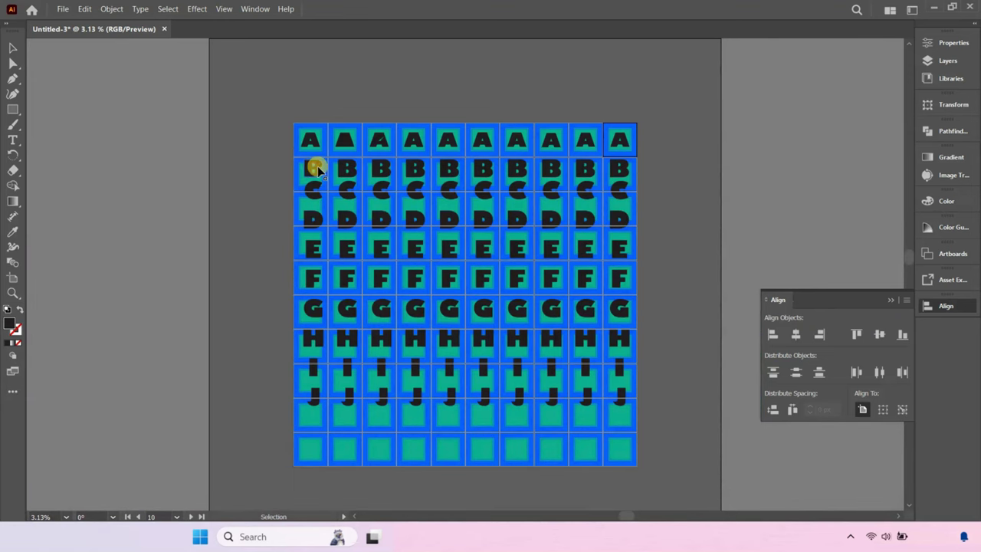
{"action": "scroll", "coordinate": [317, 168], "scroll_direction": "up", "scroll_amount": 5}
{"action": "left_click", "coordinate": [228, 208]}
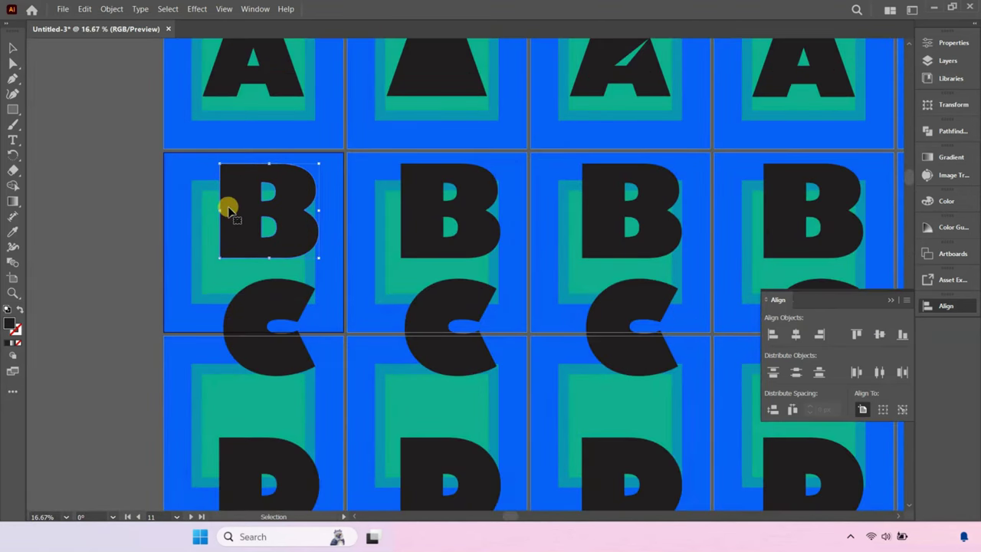
{"action": "left_click_drag", "start_coordinate": [228, 209], "coordinate": [224, 239]}
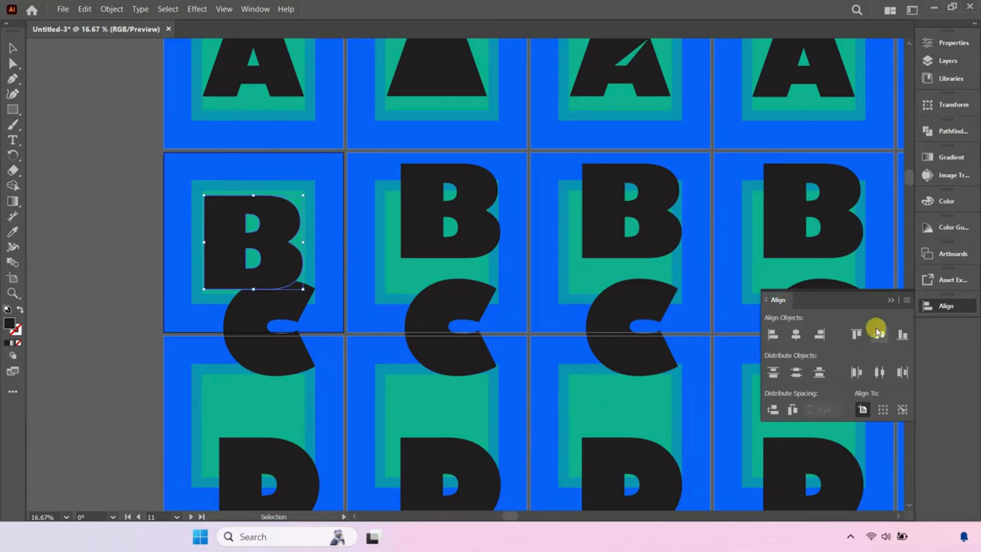
Step: Center the B letters on the second, third and fourth artboards of the second row horizontally and vertically, one at a time
{"action": "left_click", "coordinate": [477, 227]}
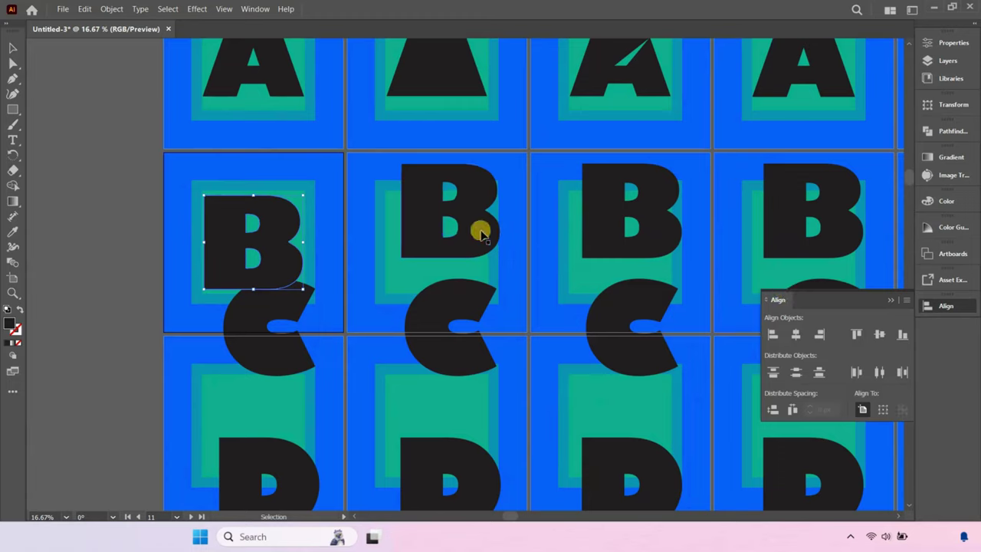
{"action": "left_click", "coordinate": [881, 334]}
{"action": "left_click", "coordinate": [795, 334]}
{"action": "left_click", "coordinate": [644, 218]}
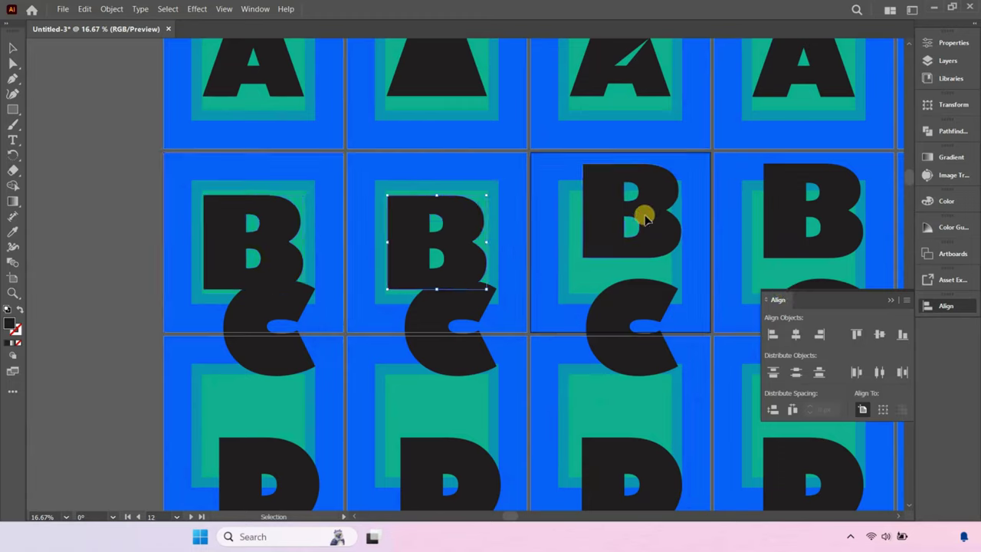
{"action": "left_click", "coordinate": [879, 335]}
{"action": "left_click", "coordinate": [796, 334]}
{"action": "scroll", "coordinate": [622, 155], "scroll_direction": "down", "scroll_amount": 1}
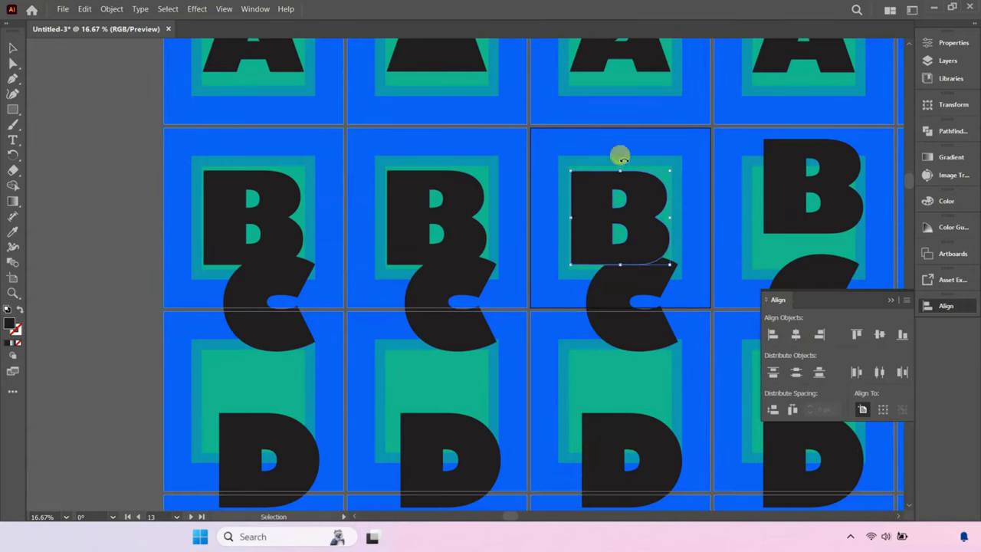
{"action": "left_click", "coordinate": [880, 334]}
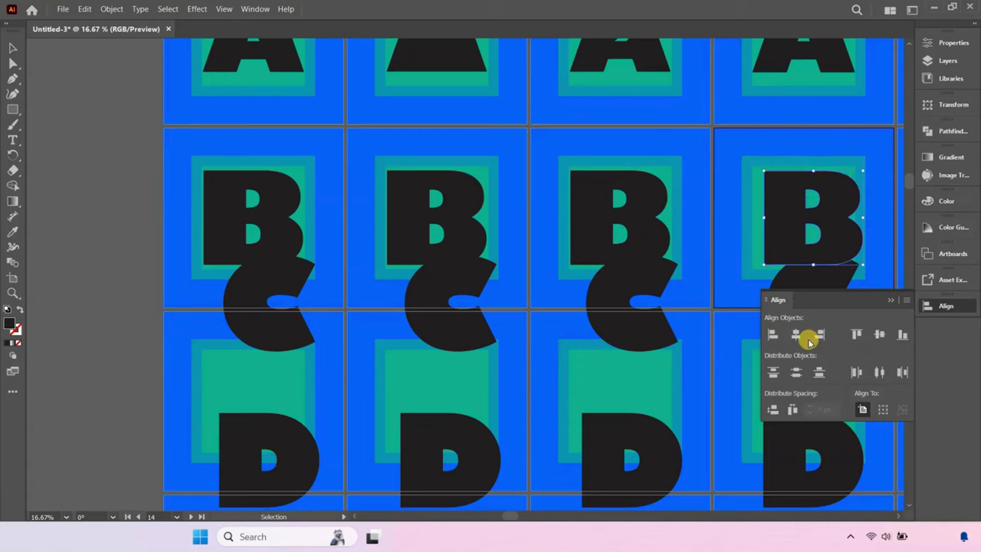
{"action": "left_click", "coordinate": [795, 334]}
Step: Center the B letters on the fifth through tenth artboards of the second row vertically, all at once
{"action": "scroll", "coordinate": [256, 286], "scroll_direction": "down", "scroll_amount": 5}
{"action": "scroll", "coordinate": [460, 162], "scroll_direction": "up", "scroll_amount": 3}
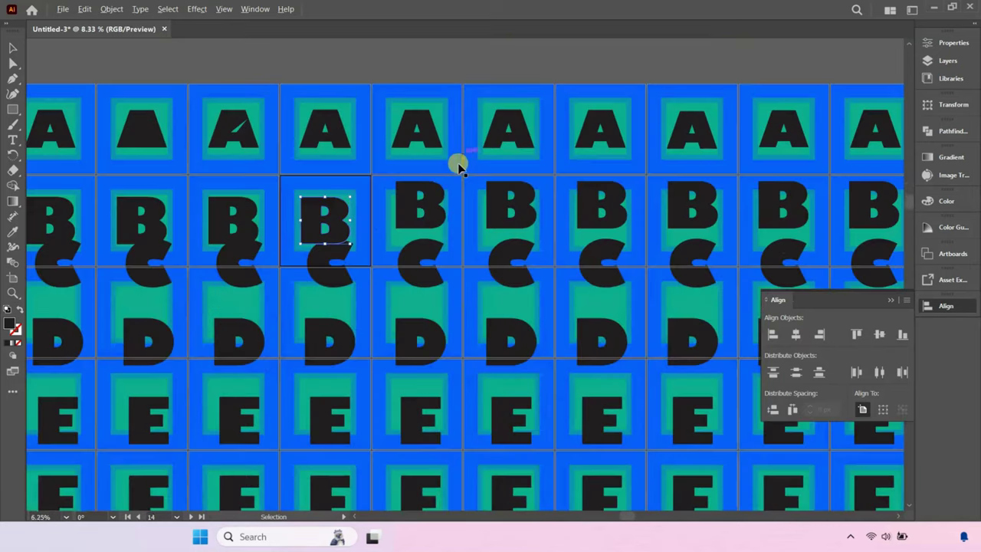
{"action": "left_click", "coordinate": [418, 203]}
{"action": "left_click", "coordinate": [544, 204], "text": "shift"}
{"action": "left_click", "coordinate": [612, 212], "text": "shift"}
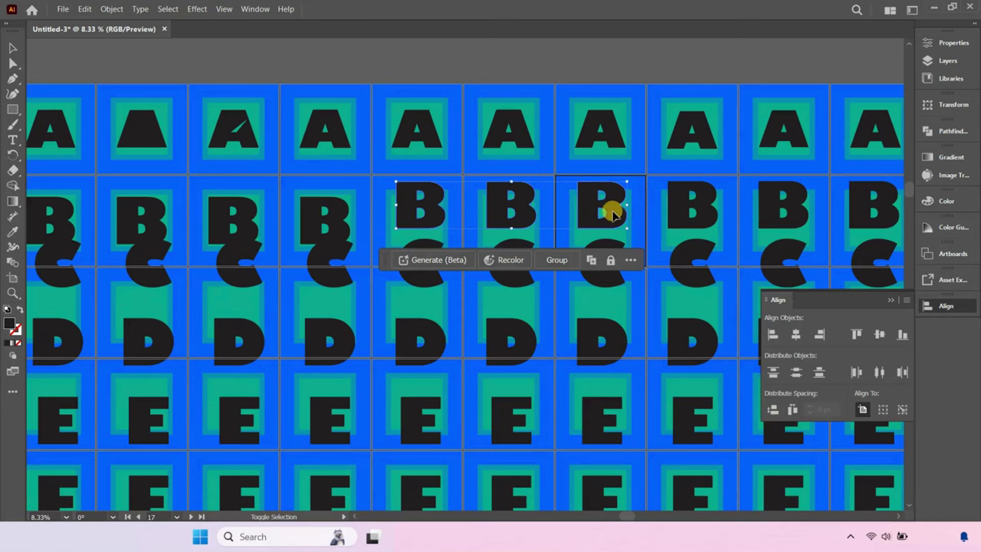
{"action": "left_click", "coordinate": [724, 214], "text": "shift"}
{"action": "left_click", "coordinate": [797, 216], "text": "shift"}
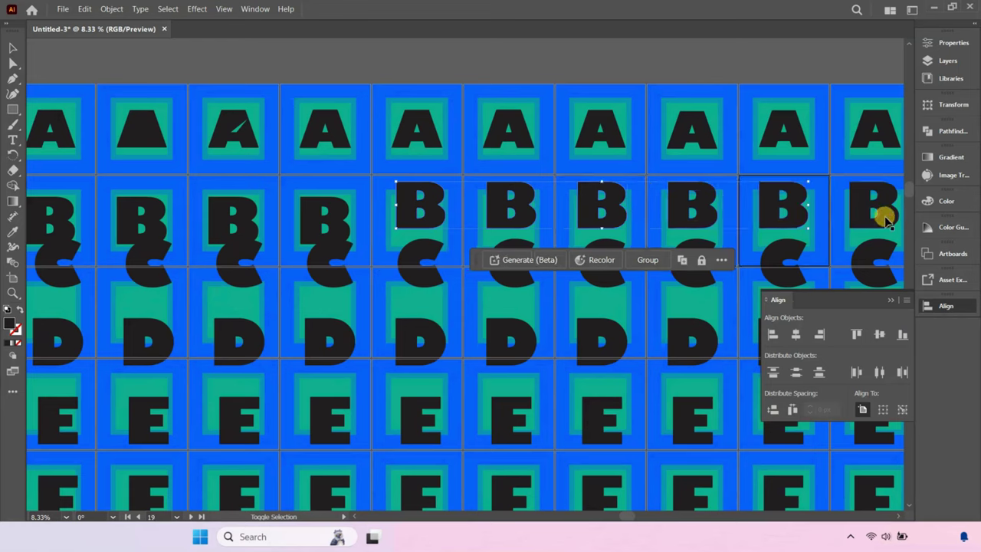
{"action": "left_click", "coordinate": [880, 213], "text": "shift"}
{"action": "left_click", "coordinate": [880, 334]}
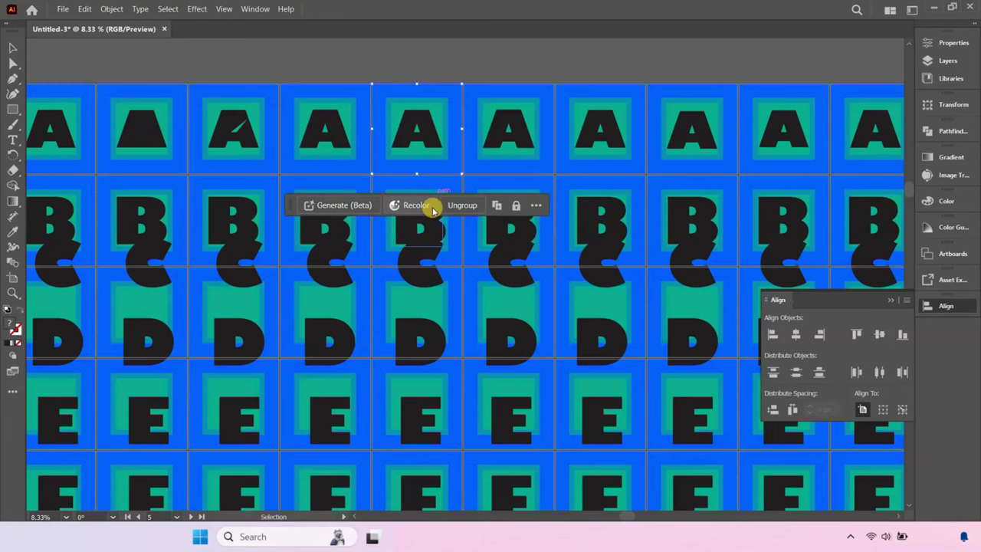
Step: Center the B letters on the fifth through tenth artboards of the second row horizontally, one artboard at a time
{"action": "left_click", "coordinate": [432, 235]}
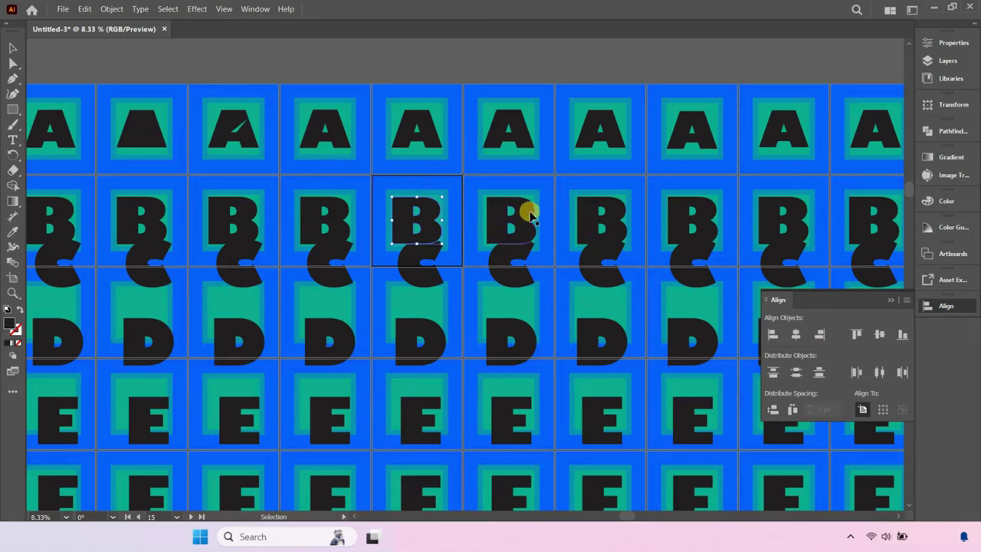
{"action": "left_click", "coordinate": [529, 219]}
{"action": "left_click", "coordinate": [618, 215]}
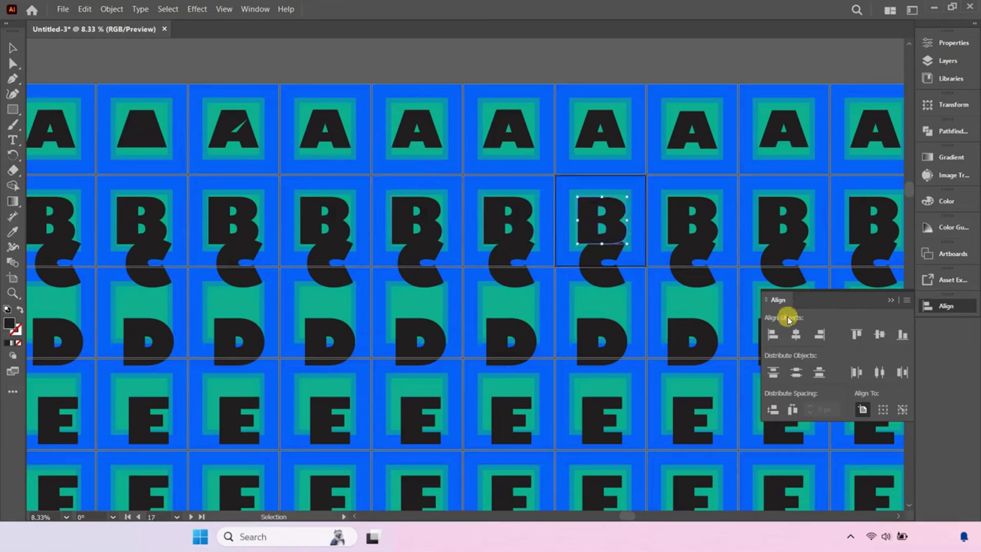
{"action": "left_click", "coordinate": [695, 213]}
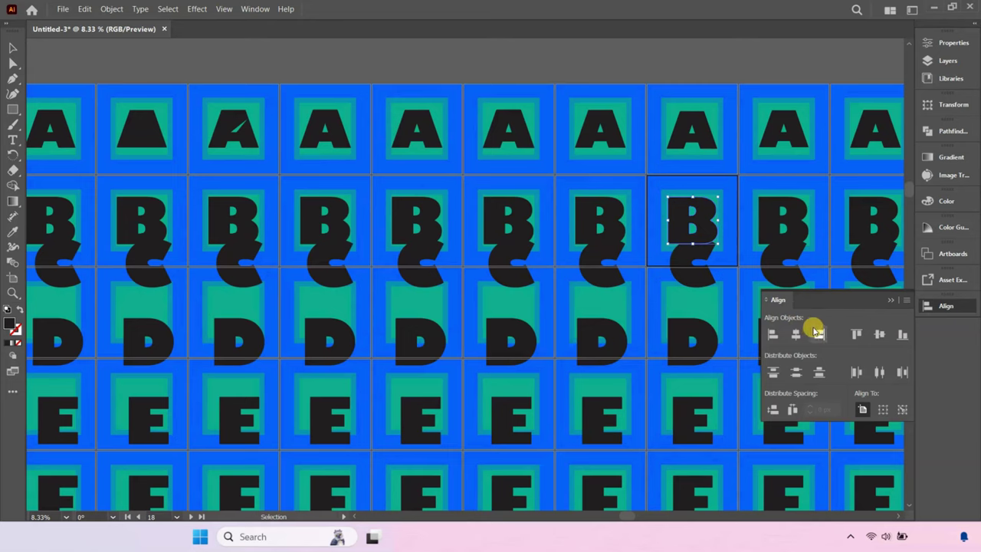
{"action": "left_click", "coordinate": [788, 215]}
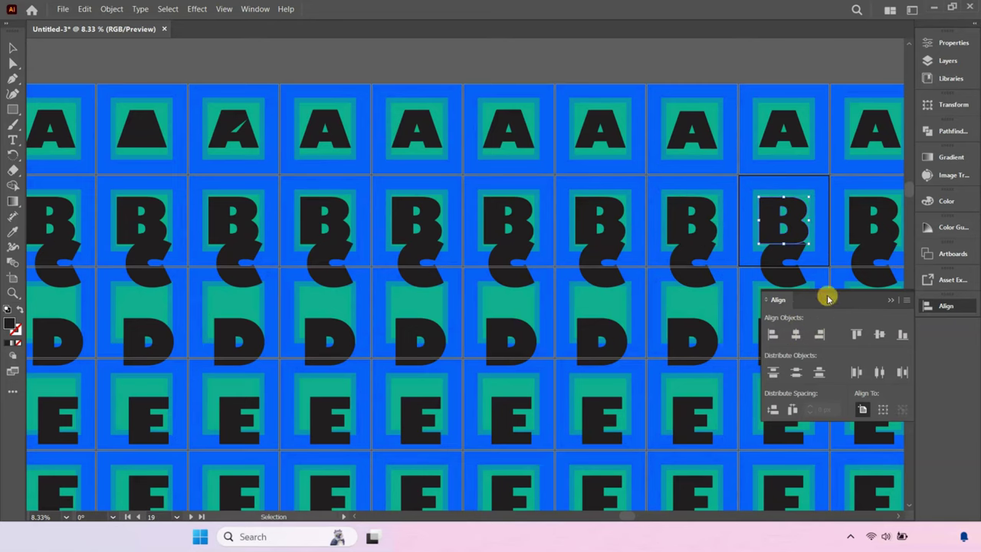
{"action": "left_click", "coordinate": [877, 218]}
Step: Select all ten J letters, move them together into the green squares of the tenth artboard row, and deselect them
{"action": "scroll", "coordinate": [469, 230], "scroll_direction": "down", "scroll_amount": 2}
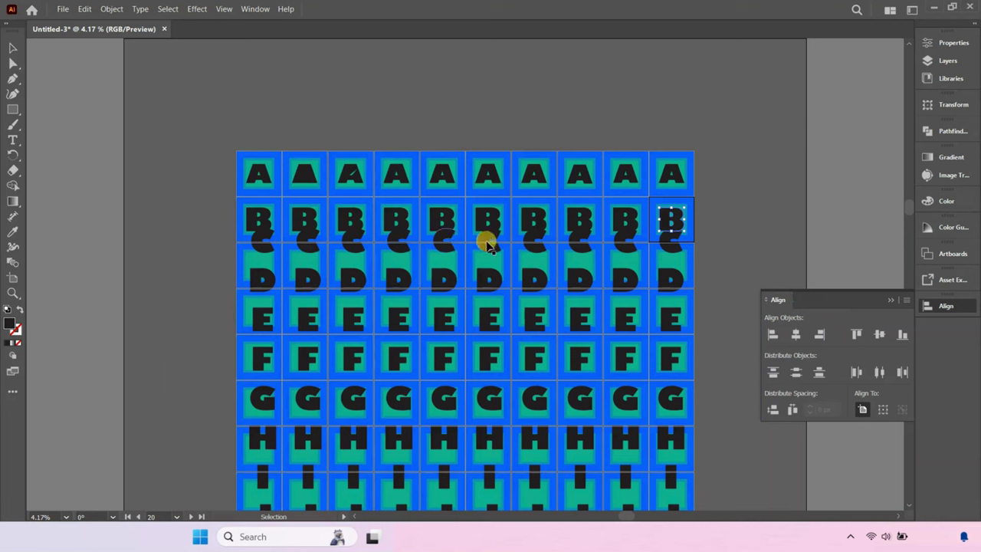
{"action": "scroll", "coordinate": [392, 115], "scroll_direction": "down", "scroll_amount": 3}
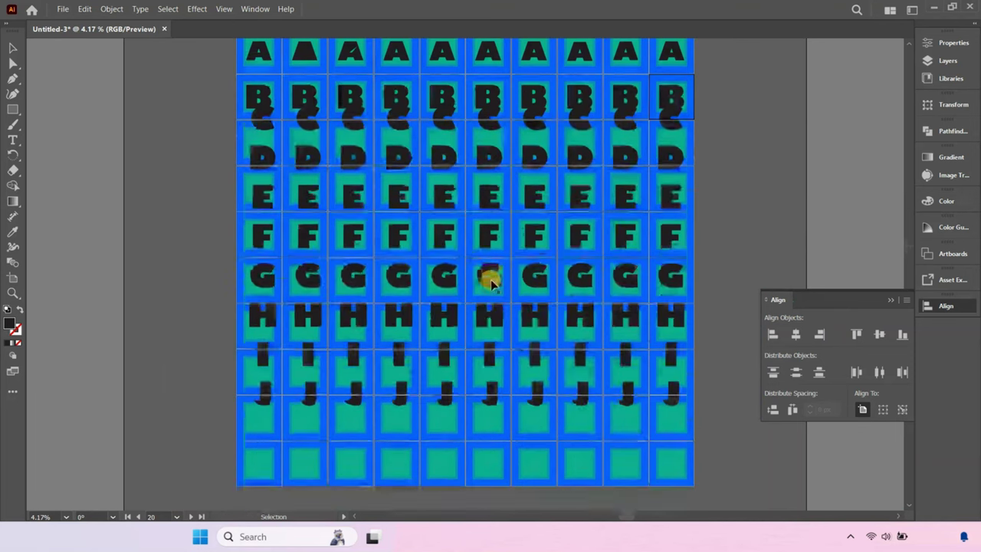
{"action": "left_click", "coordinate": [672, 395]}
{"action": "left_click", "coordinate": [625, 395], "text": "shift"}
{"action": "left_click", "coordinate": [580, 395], "text": "shift"}
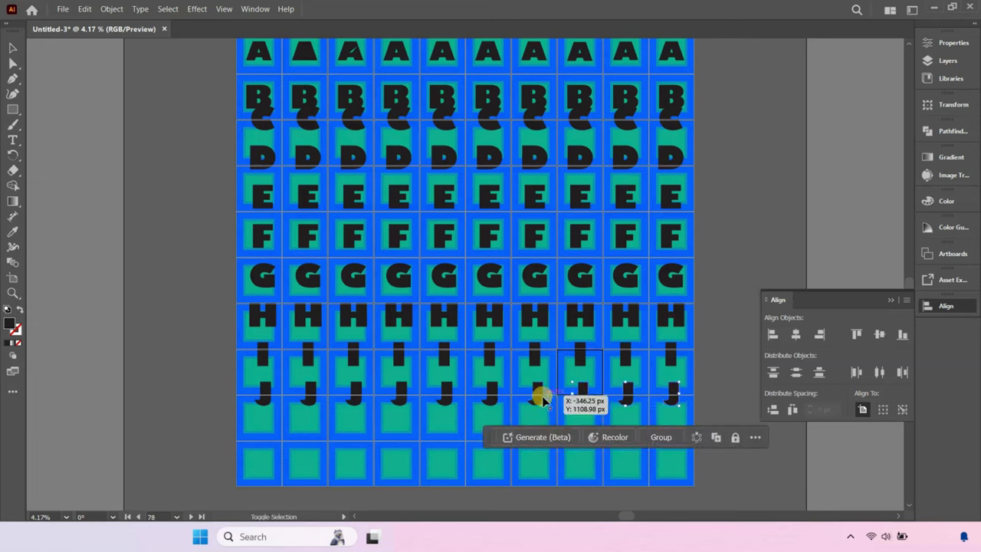
{"action": "left_click", "coordinate": [535, 394], "text": "shift"}
{"action": "left_click", "coordinate": [491, 398], "text": "shift"}
{"action": "left_click", "coordinate": [447, 397], "text": "shift"}
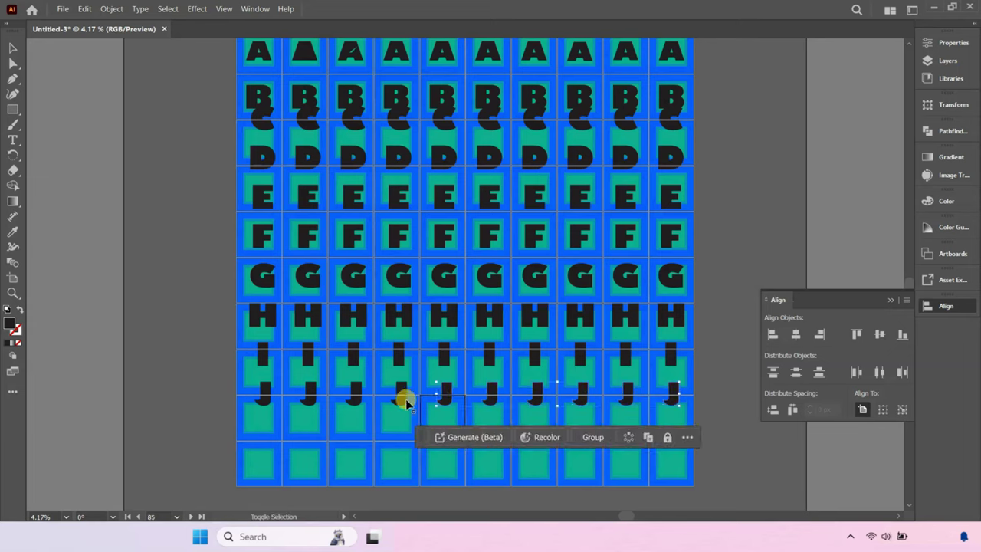
{"action": "left_click", "coordinate": [403, 397], "text": "shift"}
{"action": "left_click", "coordinate": [355, 397], "text": "shift"}
{"action": "left_click", "coordinate": [307, 397], "text": "shift"}
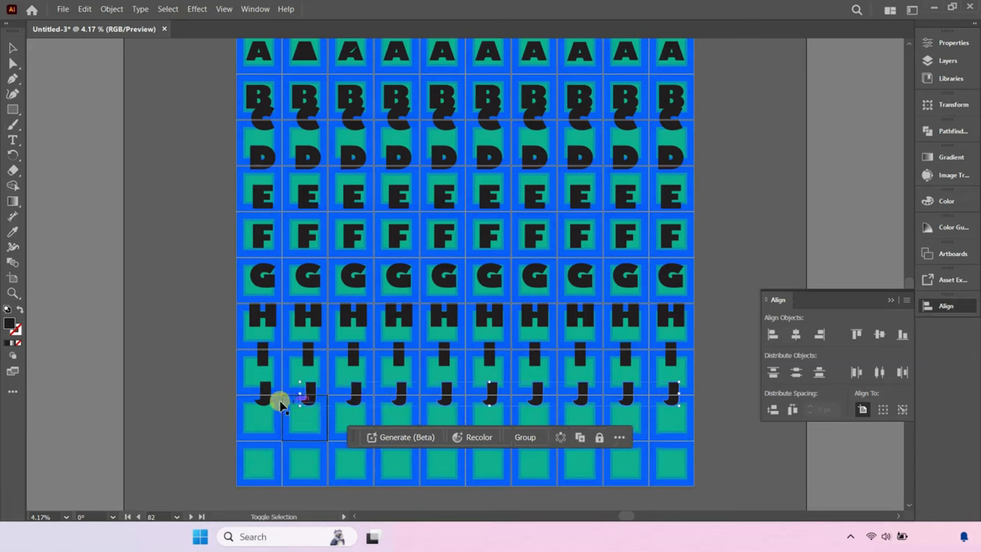
{"action": "left_click", "coordinate": [264, 397], "text": "shift"}
{"action": "left_click_drag", "start_coordinate": [261, 396], "coordinate": [259, 467]}
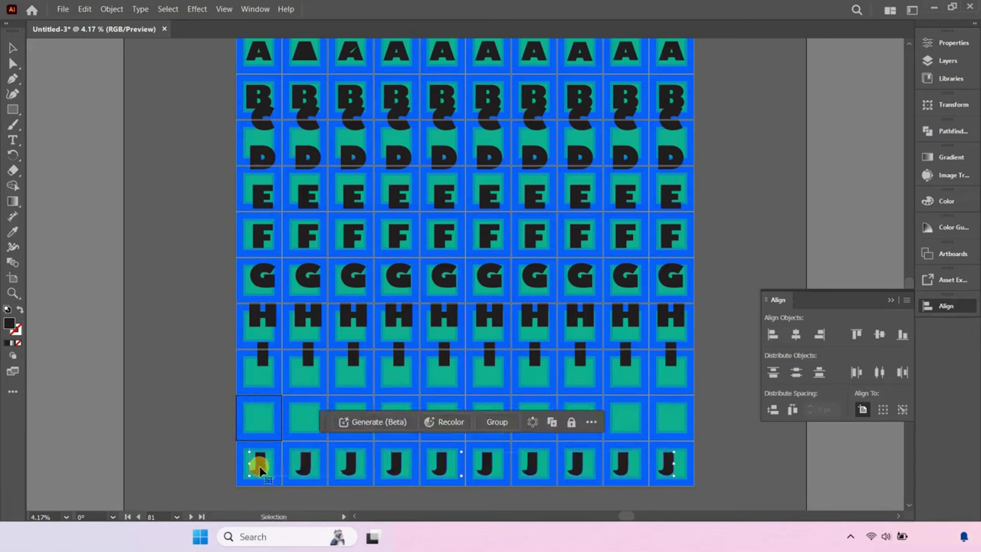
{"action": "left_click", "coordinate": [189, 446]}
Step: Enlarge the J on the tenth row's first artboard to the inner green square's height and center it on the artboard
{"action": "scroll", "coordinate": [278, 431], "scroll_direction": "up", "scroll_amount": 5}
{"action": "left_click", "coordinate": [164, 349]}
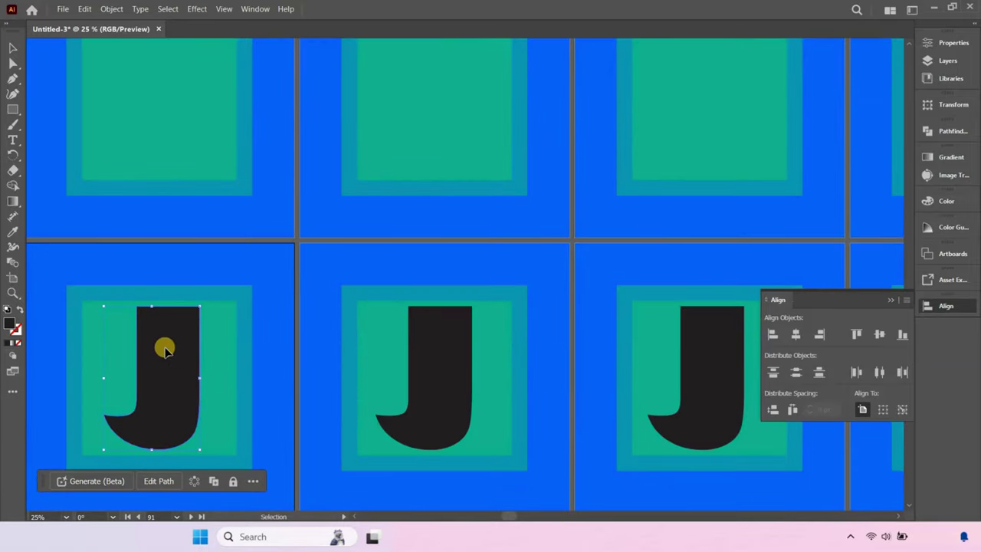
{"action": "left_click_drag", "start_coordinate": [164, 349], "coordinate": [160, 345]}
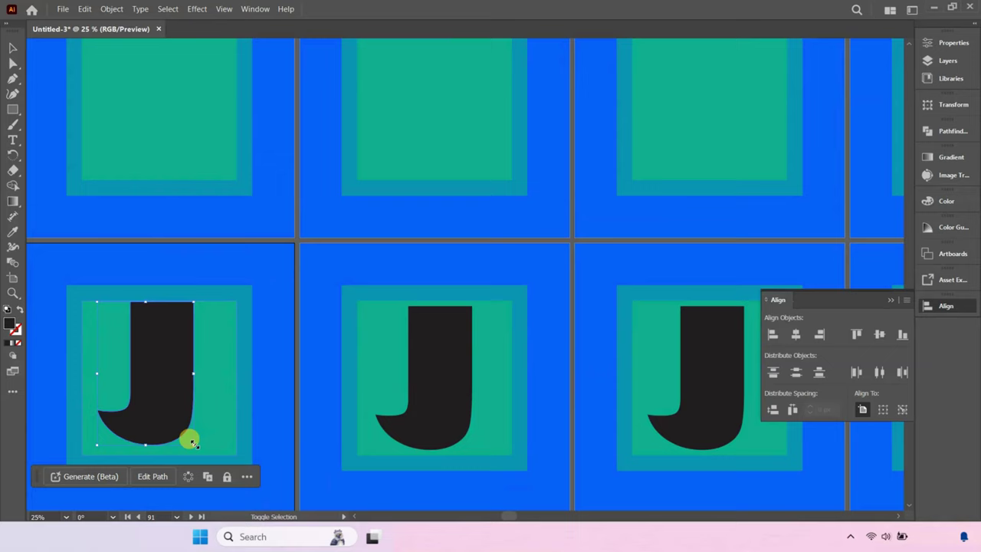
{"action": "left_click_drag", "start_coordinate": [192, 443], "coordinate": [200, 452]}
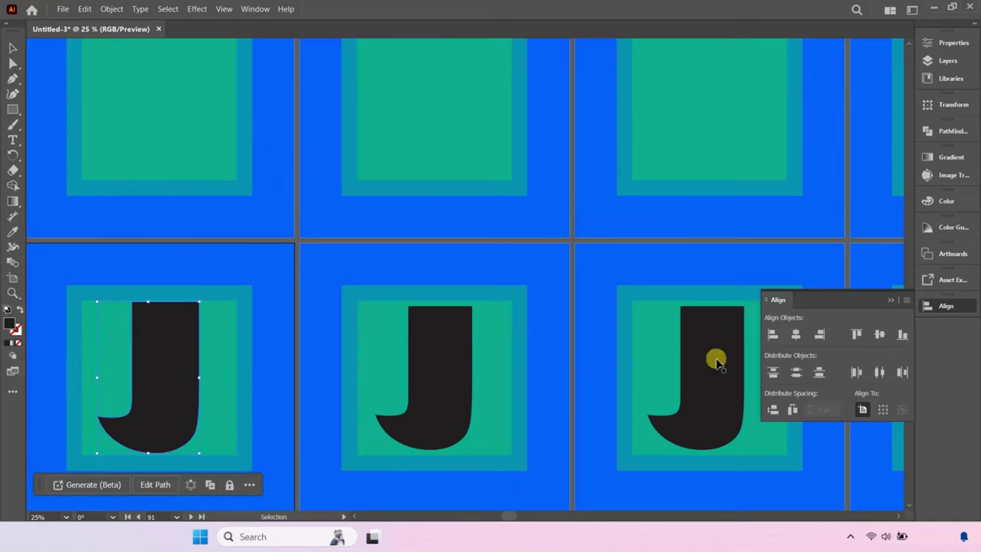
{"action": "left_click", "coordinate": [797, 337]}
Step: Enlarge the J on the tenth row's second artboard to fit the inner green square and center it vertically and horizontally
{"action": "left_click", "coordinate": [434, 323]}
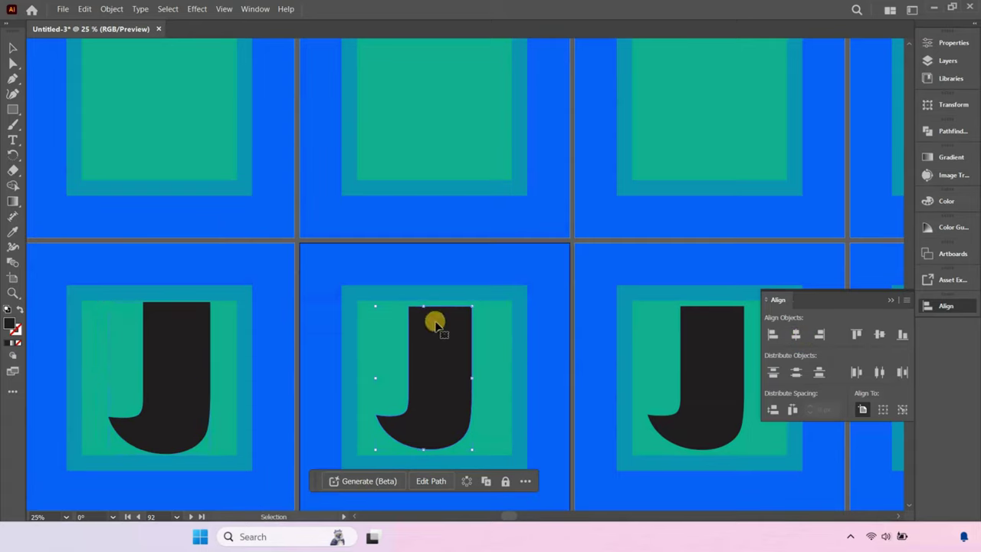
{"action": "left_click_drag", "start_coordinate": [379, 304], "coordinate": [368, 296]}
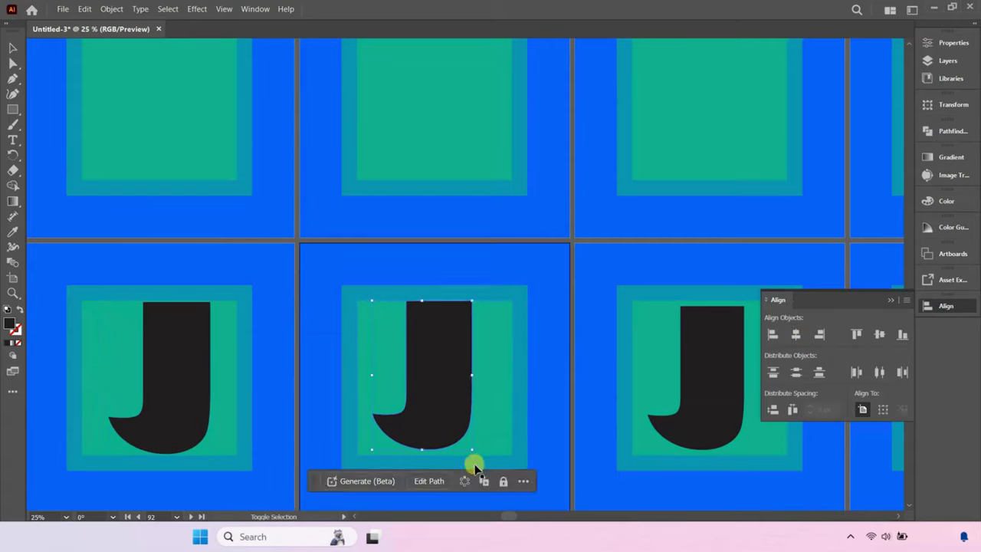
{"action": "left_click_drag", "start_coordinate": [469, 449], "coordinate": [473, 451]}
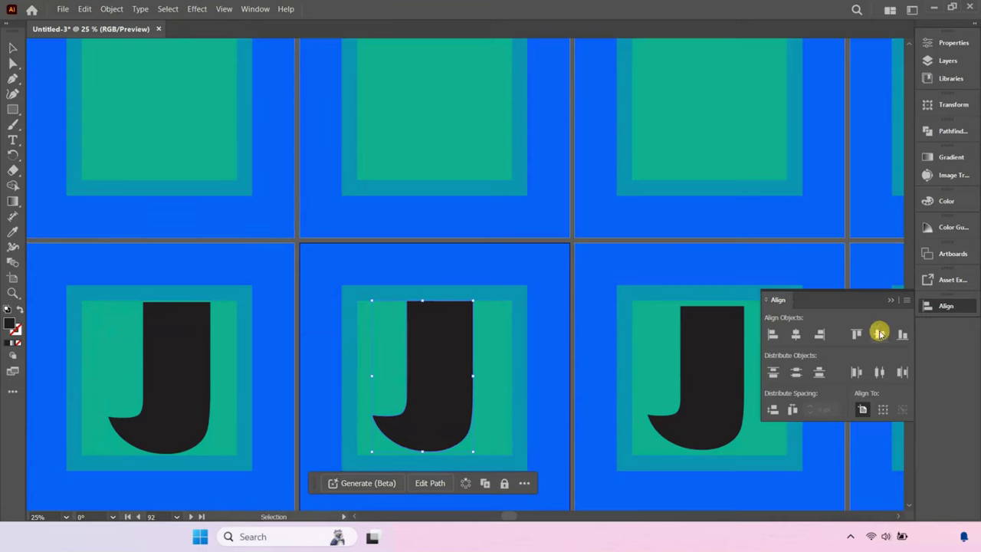
{"action": "left_click", "coordinate": [879, 333]}
{"action": "left_click", "coordinate": [796, 335]}
Step: Enlarge the J on the tenth row's third artboard slightly within the inner green square and center it vertically and horizontally
{"action": "left_click", "coordinate": [724, 339]}
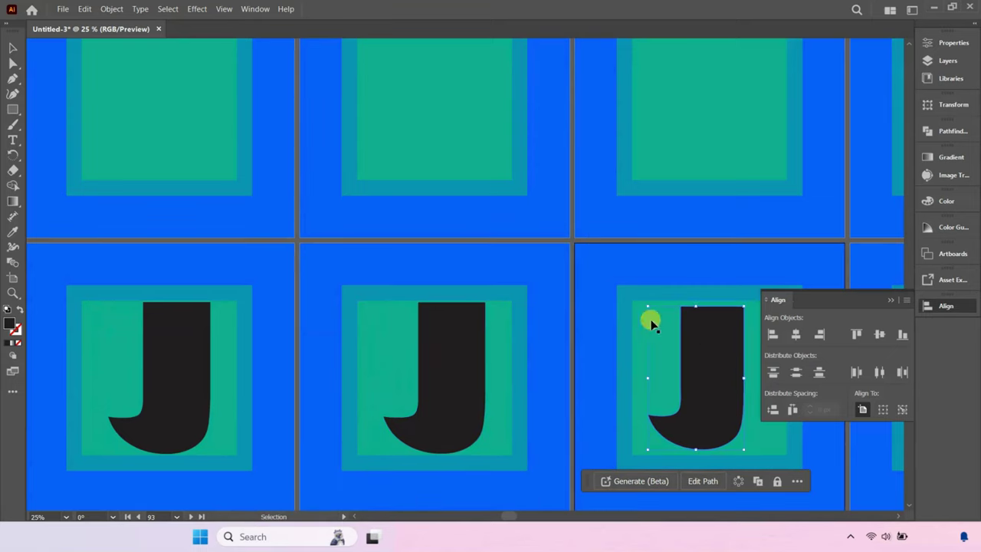
{"action": "left_click_drag", "start_coordinate": [648, 304], "coordinate": [644, 299]}
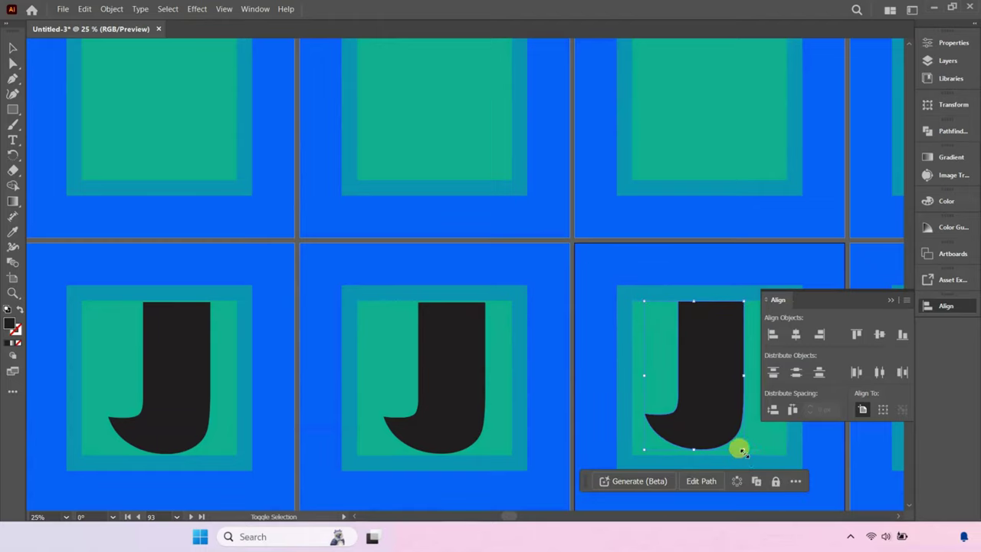
{"action": "left_click_drag", "start_coordinate": [742, 451], "coordinate": [743, 448]}
{"action": "left_click", "coordinate": [879, 334]}
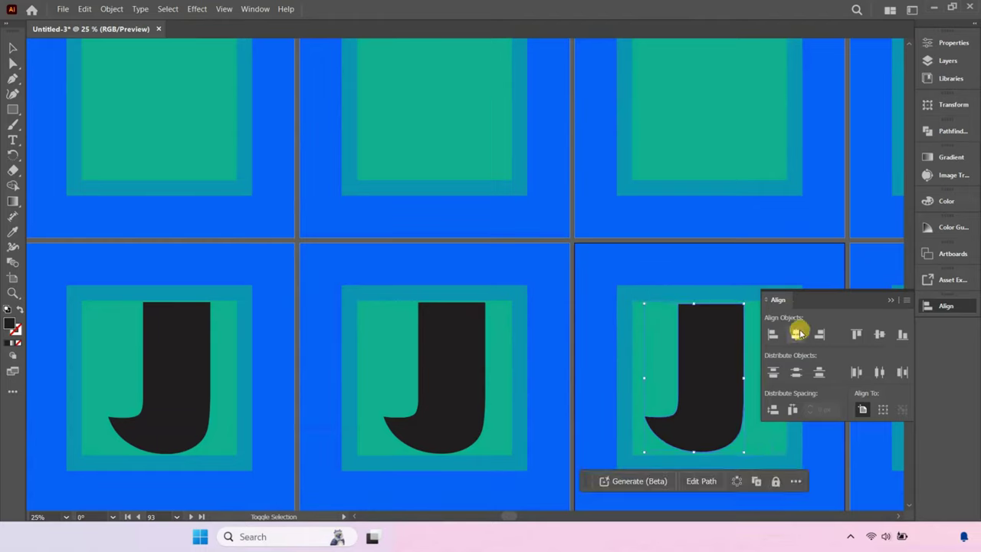
{"action": "left_click", "coordinate": [795, 335]}
{"action": "left_click", "coordinate": [631, 284]}
{"action": "left_click", "coordinate": [346, 350]}
Step: Center the J letters on the fourth through eighth artboards of the tenth row, one artboard at a time
{"action": "scroll", "coordinate": [346, 350], "scroll_direction": "down", "scroll_amount": 4}
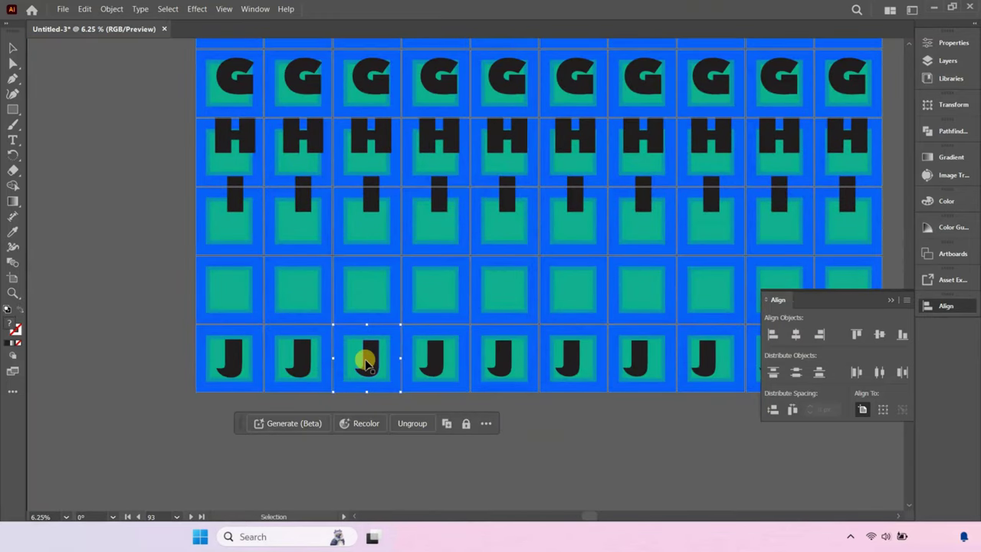
{"action": "left_click", "coordinate": [430, 351]}
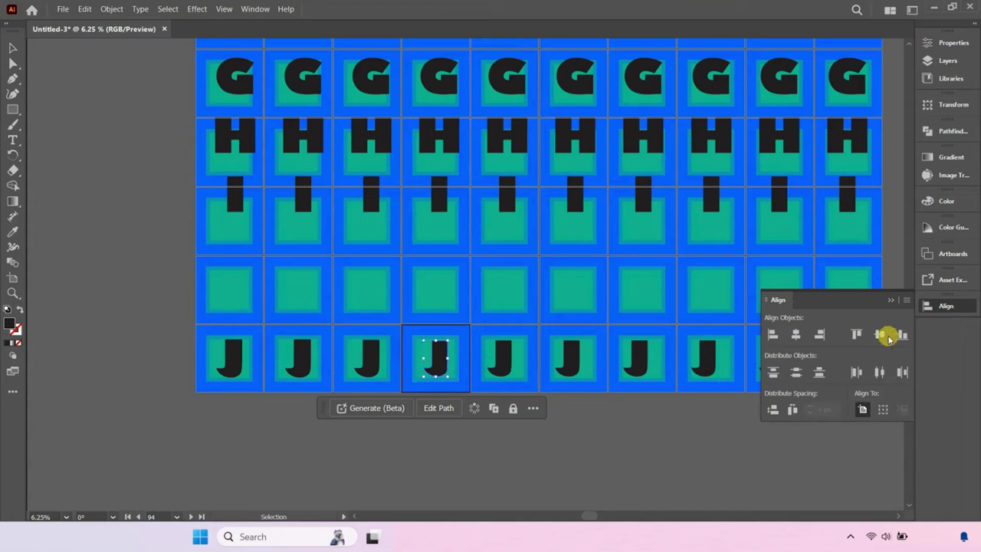
{"action": "left_click", "coordinate": [505, 358]}
{"action": "left_click", "coordinate": [795, 334]}
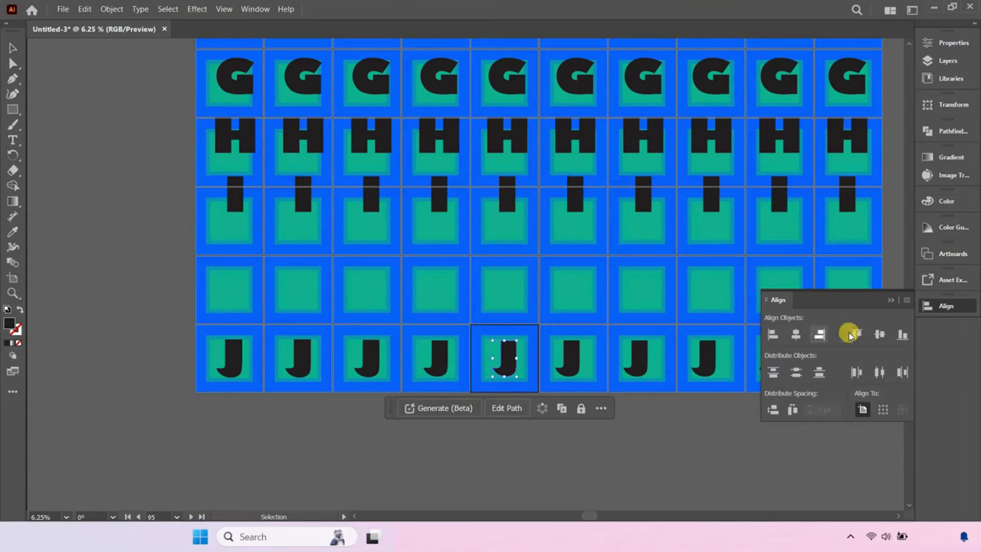
{"action": "left_click", "coordinate": [567, 358]}
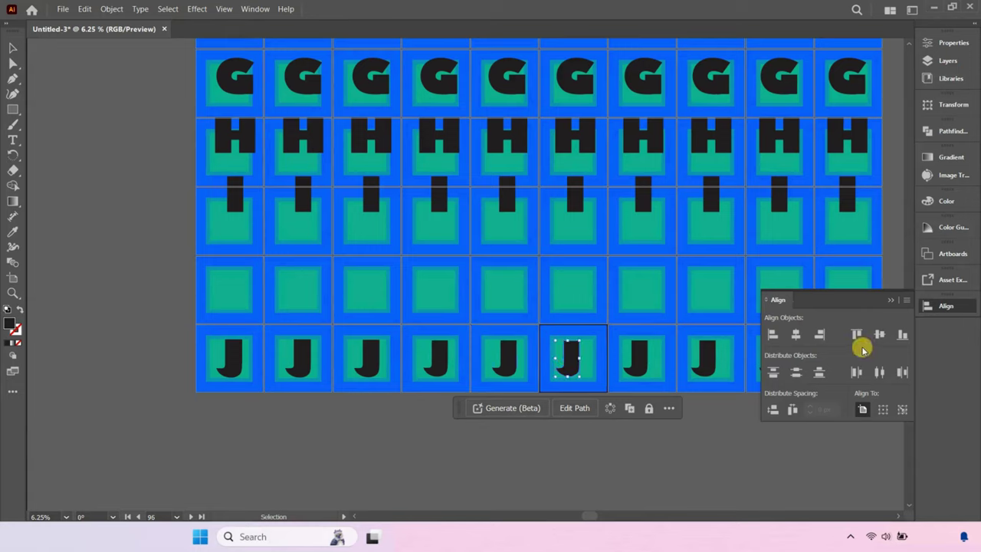
{"action": "left_click", "coordinate": [795, 335]}
{"action": "left_click", "coordinate": [652, 363]}
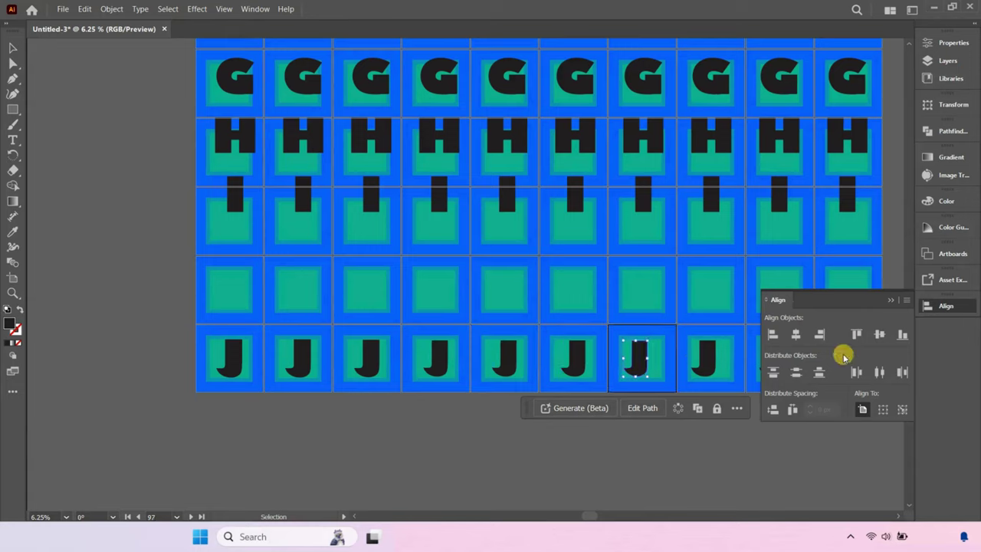
{"action": "left_click", "coordinate": [797, 335]}
{"action": "left_click", "coordinate": [706, 366]}
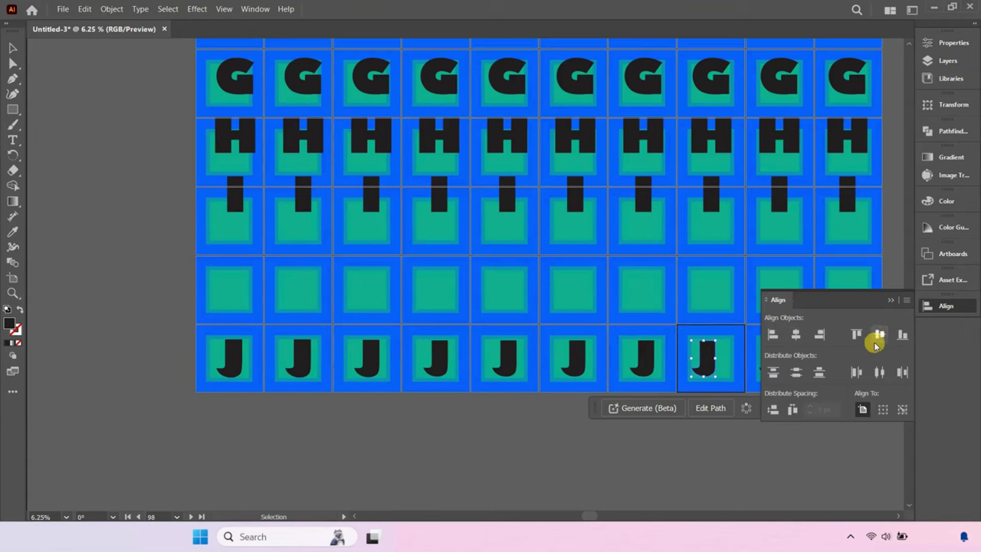
{"action": "left_click", "coordinate": [795, 338]}
Step: Center the J letters on the ninth and tenth artboards of the tenth row, one at a time
{"action": "scroll", "coordinate": [363, 346], "scroll_direction": "down", "scroll_amount": 3}
{"action": "scroll", "coordinate": [608, 390], "scroll_direction": "up", "scroll_amount": 3}
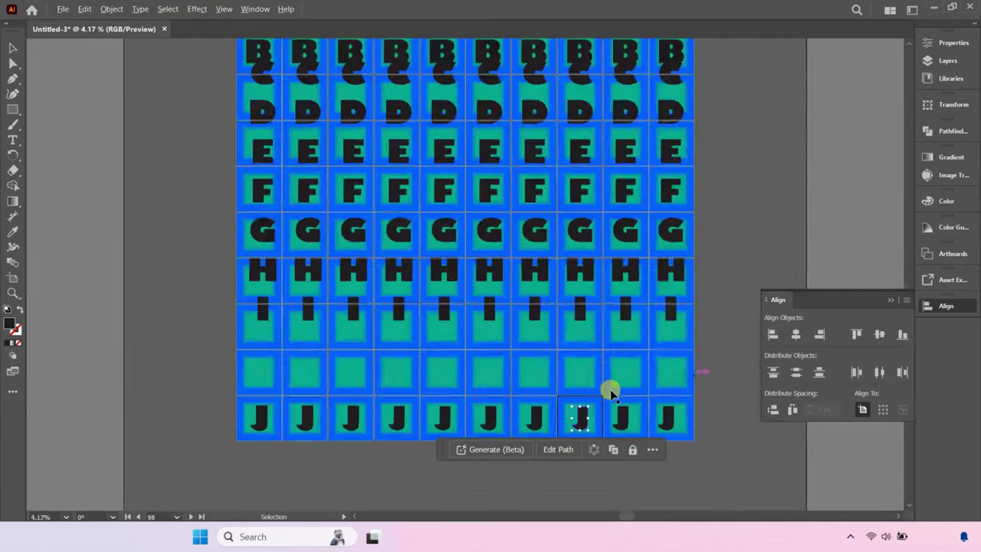
{"action": "left_click", "coordinate": [633, 431]}
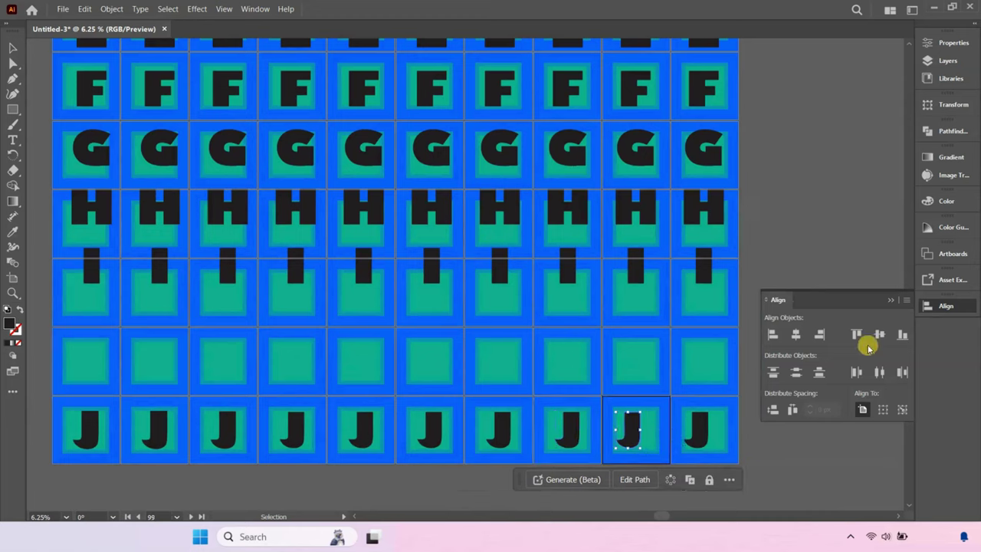
{"action": "left_click", "coordinate": [795, 335]}
{"action": "left_click", "coordinate": [704, 434]}
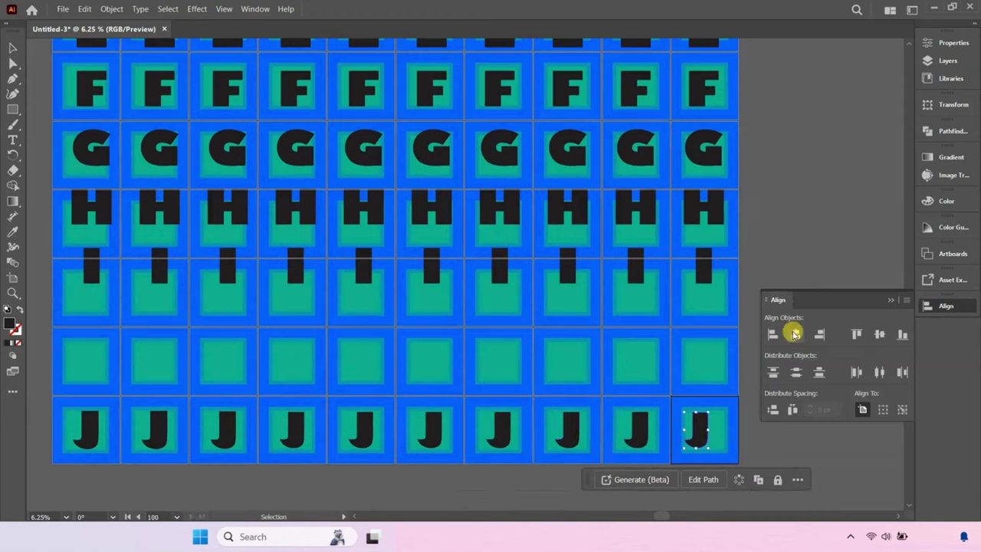
Step: Select all ten I letters and move them together down into the safe areas of the ninth row's artboards
{"action": "left_click", "coordinate": [706, 269]}
{"action": "left_click", "coordinate": [636, 267], "text": "shift"}
{"action": "left_click", "coordinate": [567, 267], "text": "shift"}
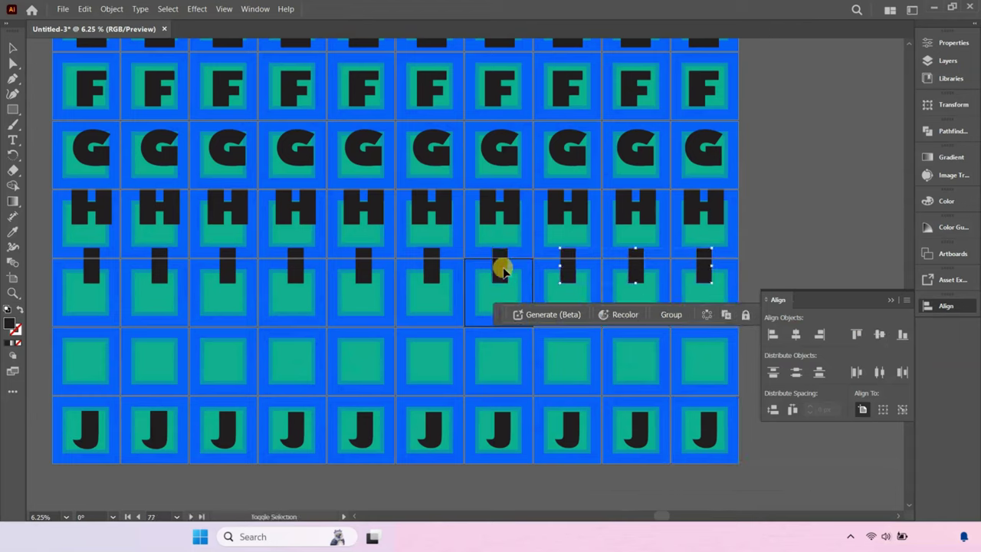
{"action": "left_click", "coordinate": [502, 270], "text": "shift"}
{"action": "left_click", "coordinate": [437, 263], "text": "shift"}
{"action": "left_click", "coordinate": [367, 269], "text": "shift"}
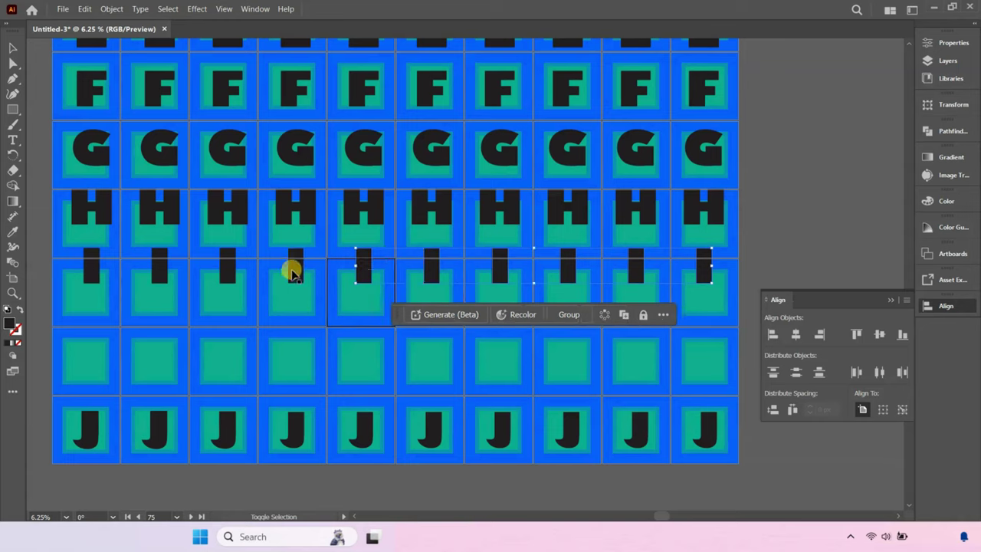
{"action": "left_click", "coordinate": [294, 269], "text": "shift"}
{"action": "left_click", "coordinate": [228, 269], "text": "shift"}
{"action": "left_click", "coordinate": [163, 268], "text": "shift"}
{"action": "left_click", "coordinate": [163, 267], "text": "shift"}
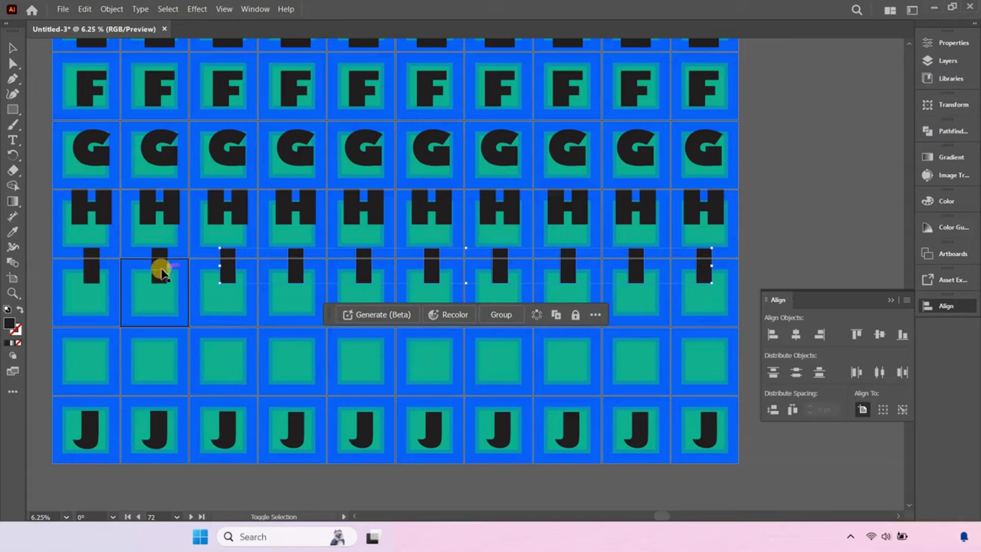
{"action": "left_click", "coordinate": [142, 268], "text": "shift"}
{"action": "left_click", "coordinate": [86, 272], "text": "shift"}
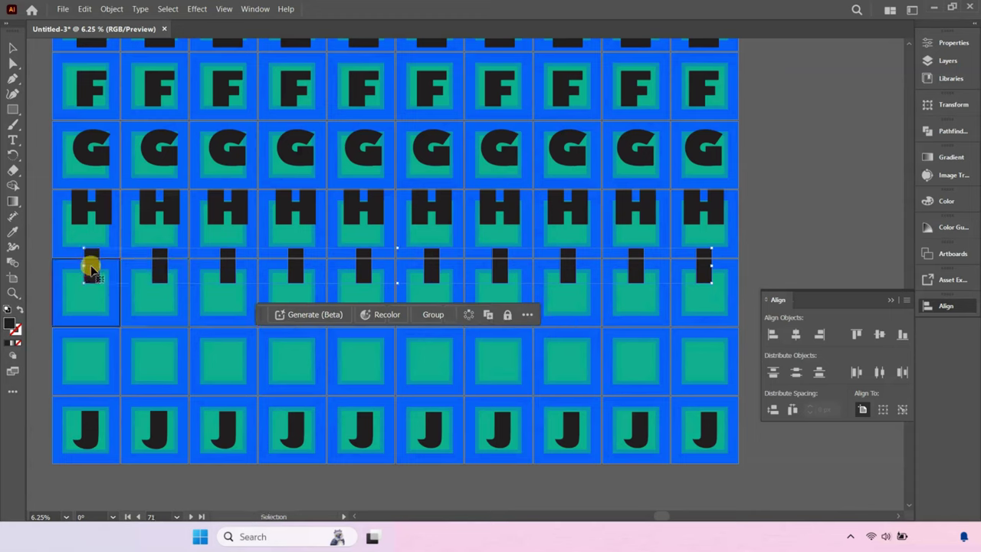
{"action": "left_click_drag", "start_coordinate": [87, 263], "coordinate": [89, 366]}
Step: Select all ten H letters and move them together down onto the eighth row's artboards
{"action": "left_click", "coordinate": [115, 190]}
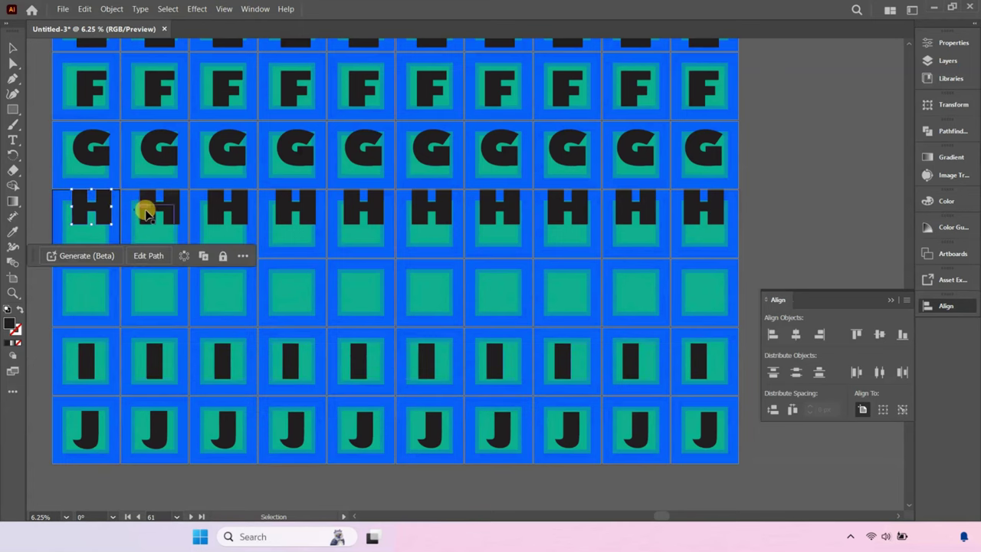
{"action": "left_click", "coordinate": [172, 208], "text": "shift"}
{"action": "left_click", "coordinate": [234, 213], "text": "shift"}
{"action": "left_click", "coordinate": [302, 208], "text": "shift"}
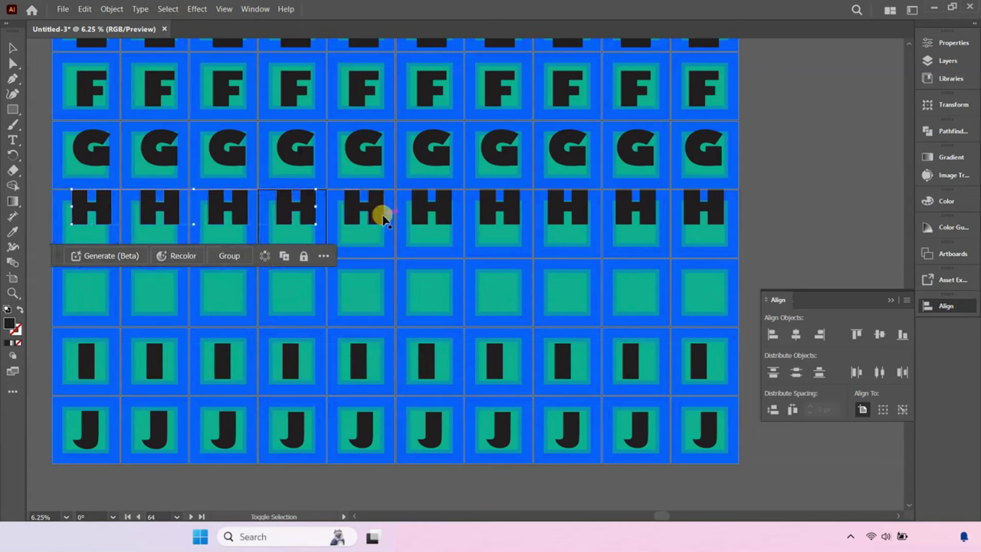
{"action": "left_click", "coordinate": [378, 213], "text": "shift"}
{"action": "left_click", "coordinate": [431, 210], "text": "shift"}
{"action": "left_click", "coordinate": [499, 207], "text": "shift"}
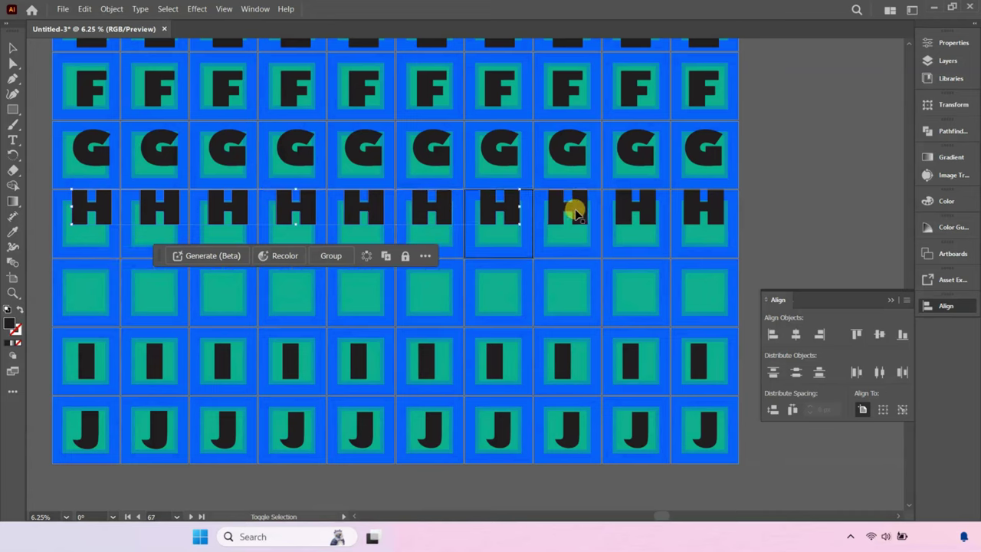
{"action": "left_click", "coordinate": [569, 207], "text": "shift"}
{"action": "left_click", "coordinate": [636, 208], "text": "shift"}
{"action": "left_click", "coordinate": [703, 205], "text": "shift"}
{"action": "left_click_drag", "start_coordinate": [704, 206], "coordinate": [697, 290]}
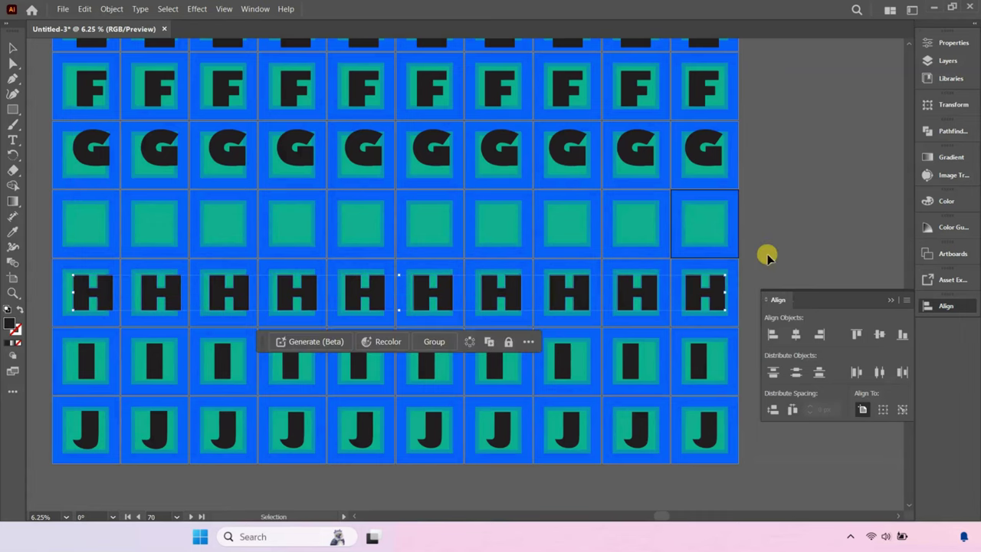
Step: Shrink the H on the eighth row's tenth and ninth artboards to fit the inner green square, centering each on its artboard
{"action": "left_click", "coordinate": [710, 290]}
{"action": "scroll", "coordinate": [756, 291], "scroll_direction": "up", "scroll_amount": 6}
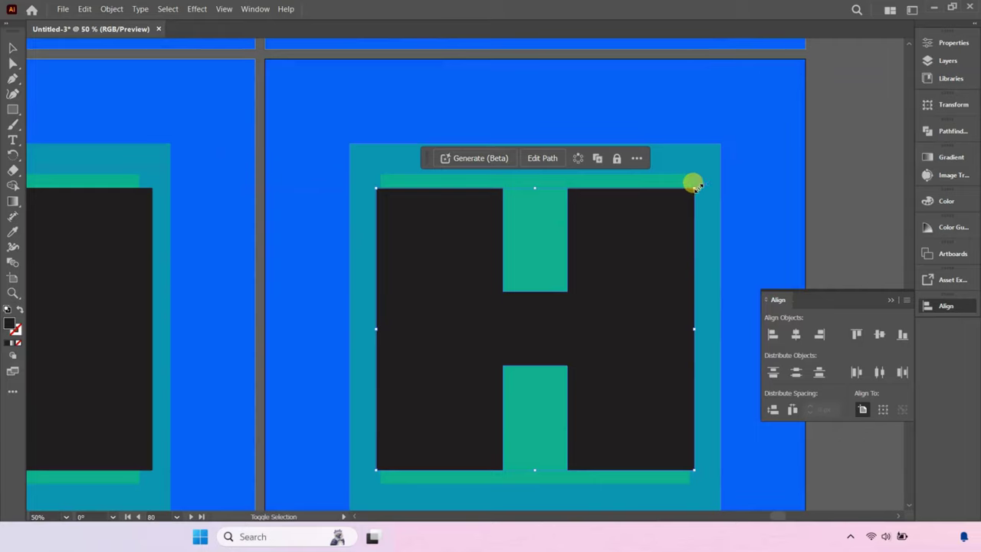
{"action": "left_click_drag", "start_coordinate": [693, 185], "coordinate": [653, 245]}
{"action": "scroll", "coordinate": [734, 176], "scroll_direction": "down", "scroll_amount": 3}
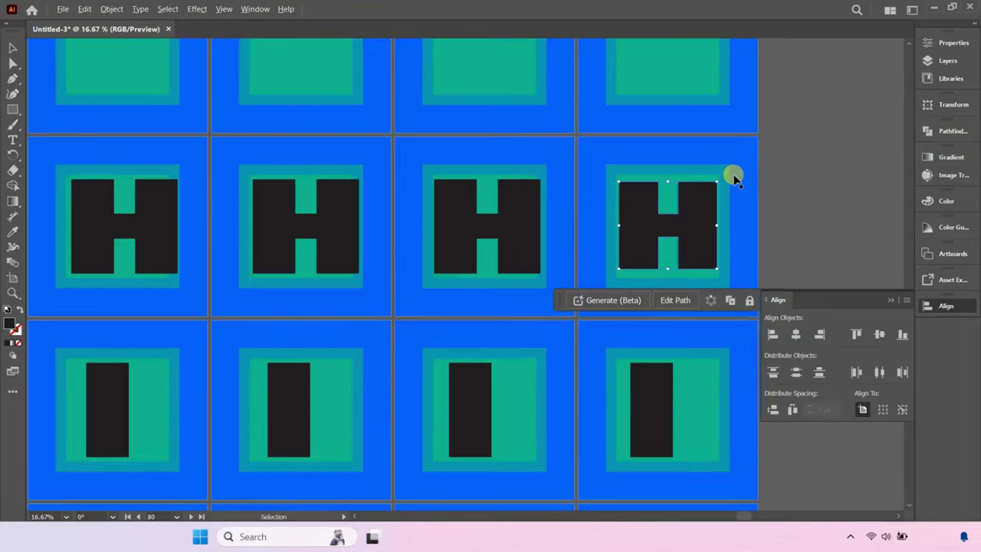
{"action": "scroll", "coordinate": [512, 191], "scroll_direction": "up", "scroll_amount": 2}
{"action": "left_click_drag", "start_coordinate": [573, 169], "coordinate": [556, 187]}
{"action": "left_click", "coordinate": [794, 334]}
{"action": "left_click", "coordinate": [881, 336]}
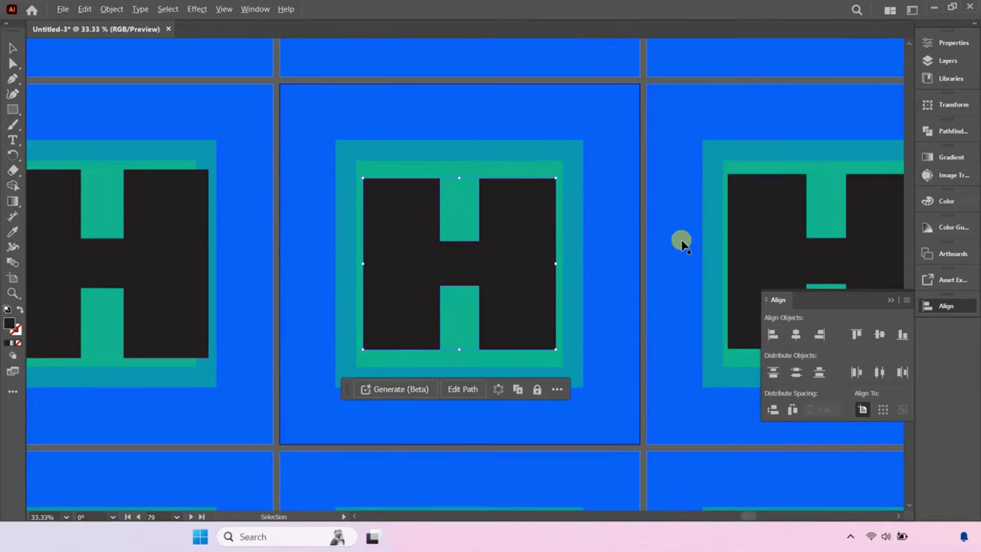
Step: Shrink the H on the eighth row's eighth and seventh artboards within the inner green square and center each on its artboard
{"action": "scroll", "coordinate": [679, 241], "scroll_direction": "down", "scroll_amount": 3}
{"action": "scroll", "coordinate": [558, 245], "scroll_direction": "up", "scroll_amount": 2}
{"action": "left_click_drag", "start_coordinate": [591, 180], "coordinate": [566, 204]}
{"action": "left_click", "coordinate": [883, 335]}
{"action": "scroll", "coordinate": [696, 221], "scroll_direction": "down", "scroll_amount": 3}
{"action": "scroll", "coordinate": [561, 219], "scroll_direction": "up", "scroll_amount": 3}
{"action": "left_click", "coordinate": [569, 204]}
{"action": "left_click", "coordinate": [697, 158]}
{"action": "left_click", "coordinate": [580, 196]}
{"action": "left_click", "coordinate": [797, 338]}
{"action": "left_click", "coordinate": [884, 336]}
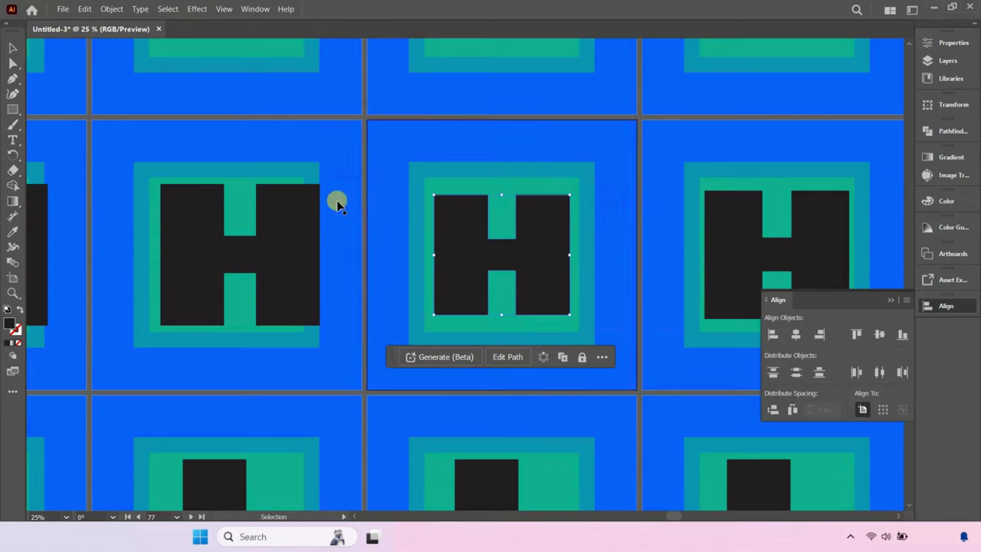
Step: Scale down the H on the eighth row's sixth and fifth artboards to fit the inner green square and center each one
{"action": "left_click", "coordinate": [315, 190]}
{"action": "left_click_drag", "start_coordinate": [320, 184], "coordinate": [278, 220]}
{"action": "left_click", "coordinate": [797, 335]}
{"action": "scroll", "coordinate": [434, 197], "scroll_direction": "down", "scroll_amount": 3}
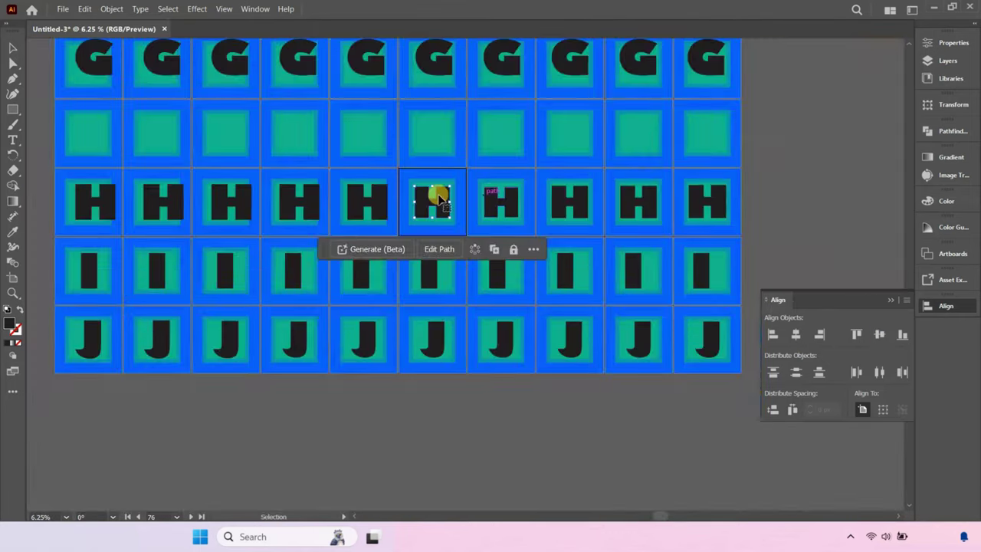
{"action": "scroll", "coordinate": [482, 230], "scroll_direction": "up", "scroll_amount": 3}
{"action": "left_click", "coordinate": [530, 244]}
{"action": "left_click_drag", "start_coordinate": [579, 176], "coordinate": [554, 195]}
{"action": "left_click", "coordinate": [796, 334]}
{"action": "left_click", "coordinate": [818, 336]}
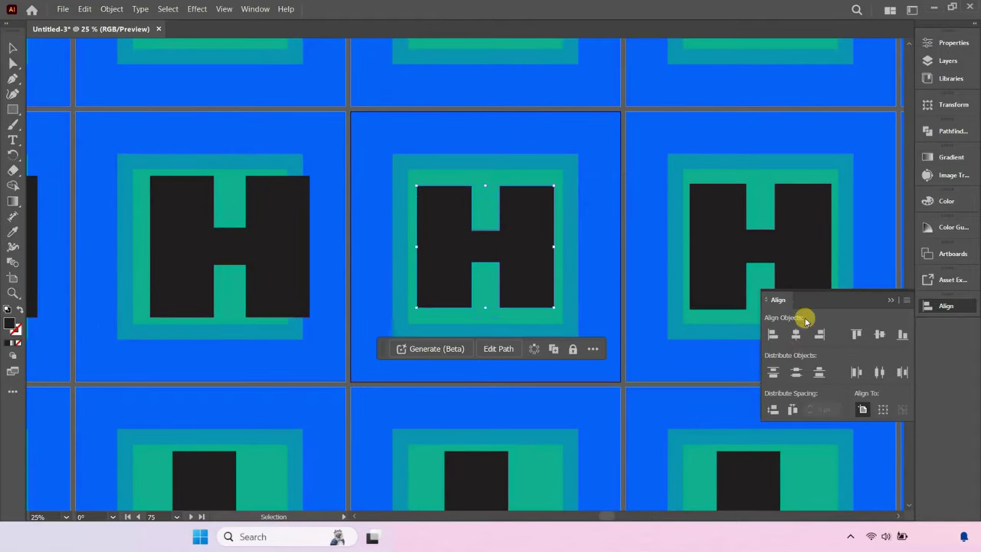
Step: Resize the H on the eighth row's fourth and third artboards to fit inside the inner green square and center each one
{"action": "left_click", "coordinate": [280, 215]}
{"action": "left_click_drag", "start_coordinate": [307, 174], "coordinate": [262, 205]}
{"action": "left_click_drag", "start_coordinate": [273, 304], "coordinate": [284, 312]}
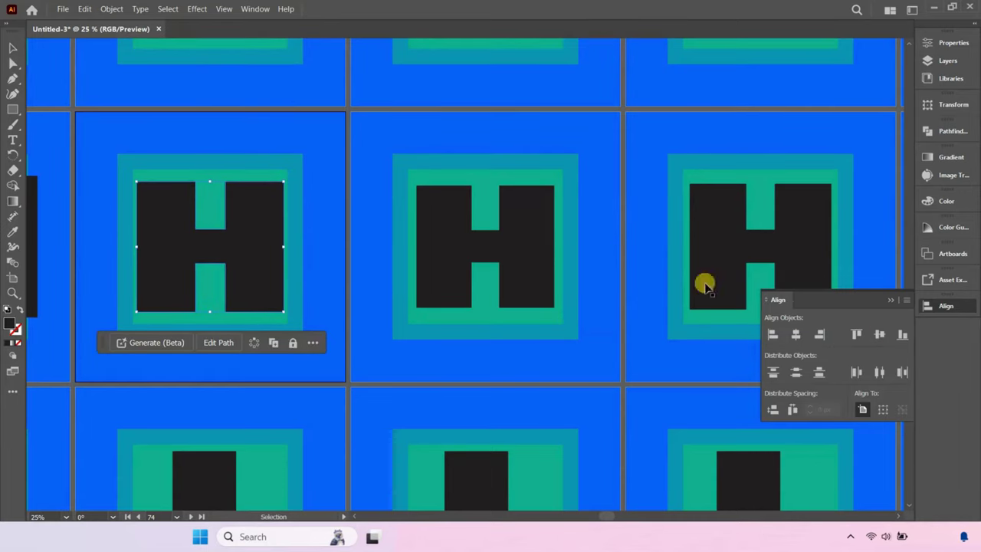
{"action": "scroll", "coordinate": [506, 245], "scroll_direction": "down", "scroll_amount": 4}
{"action": "scroll", "coordinate": [338, 230], "scroll_direction": "up", "scroll_amount": 4}
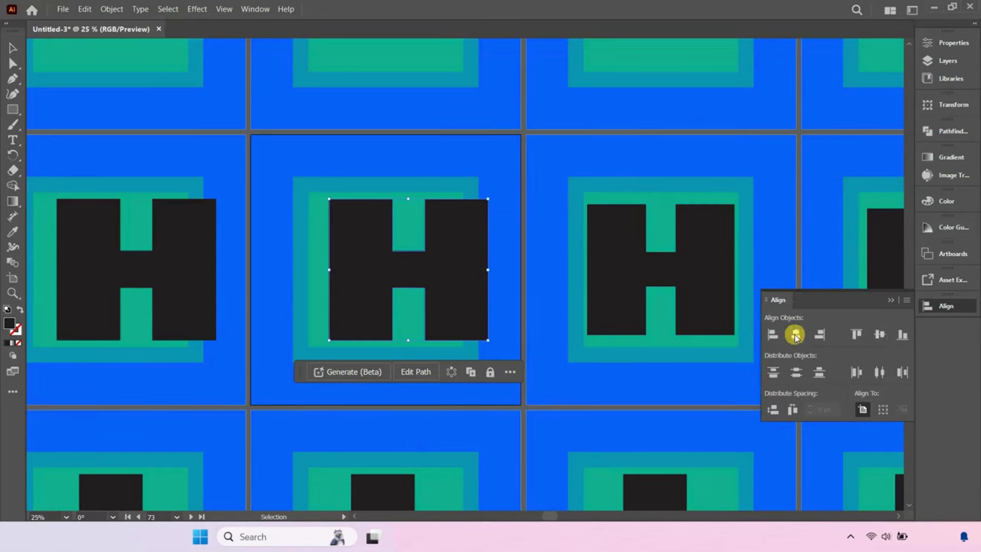
{"action": "left_click", "coordinate": [796, 335]}
{"action": "left_click_drag", "start_coordinate": [460, 197], "coordinate": [455, 209]}
{"action": "left_click", "coordinate": [797, 335]}
{"action": "left_click", "coordinate": [882, 335]}
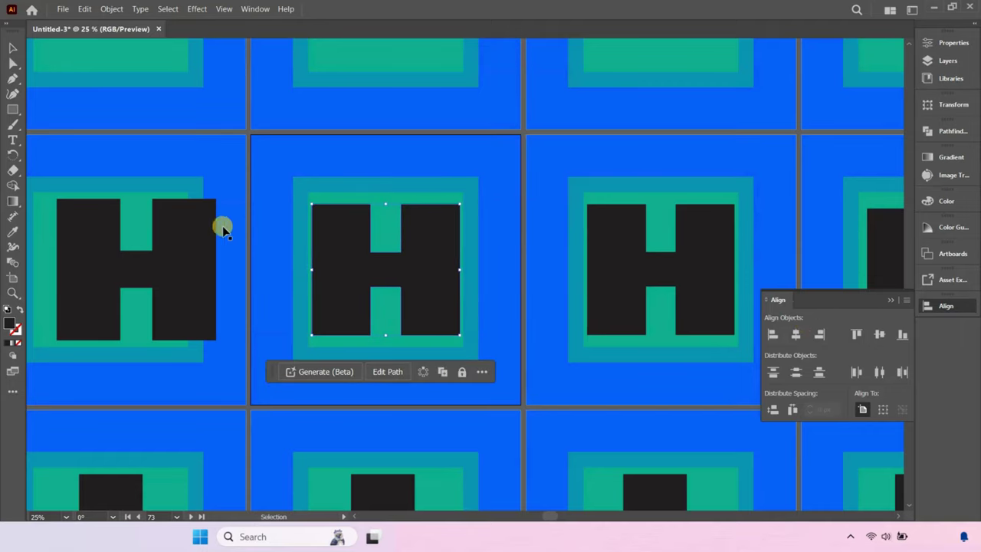
Step: Reduce the H on the eighth row's second and first artboards to fit the inner green square and center both on their artboards
{"action": "left_click", "coordinate": [192, 233]}
{"action": "left_click_drag", "start_coordinate": [216, 198], "coordinate": [212, 211]}
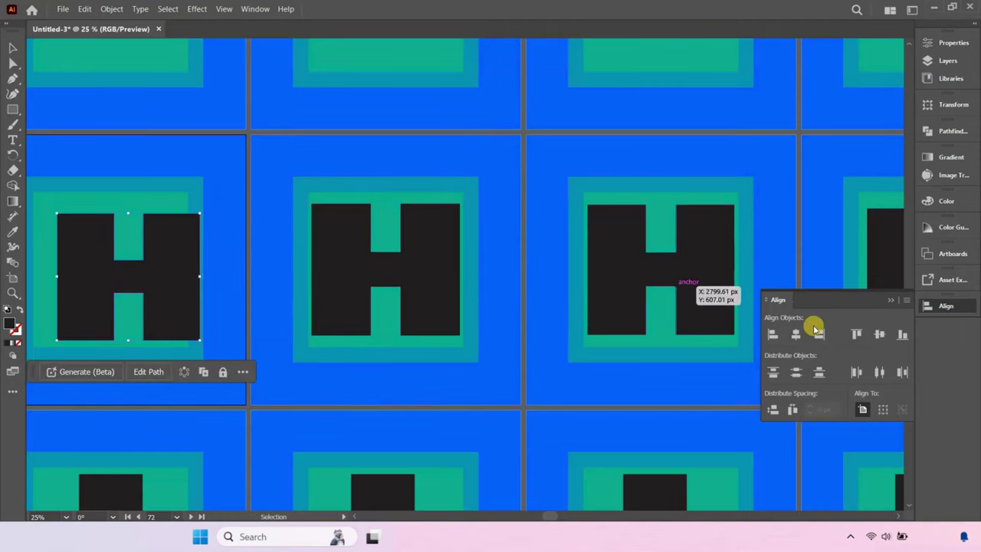
{"action": "left_click", "coordinate": [795, 335]}
{"action": "left_click", "coordinate": [879, 335]}
{"action": "scroll", "coordinate": [459, 220], "scroll_direction": "down", "scroll_amount": 3}
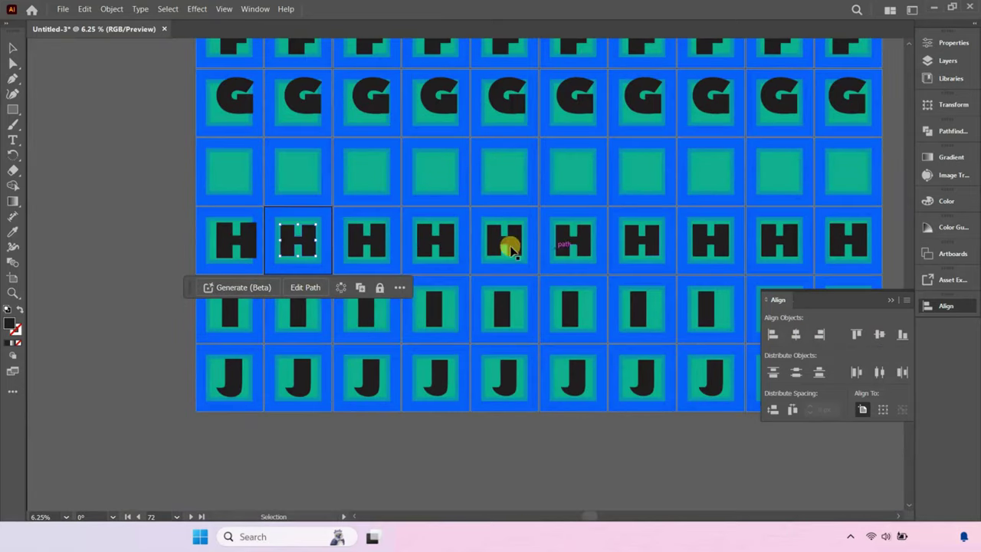
{"action": "scroll", "coordinate": [230, 236], "scroll_direction": "up", "scroll_amount": 4}
{"action": "left_click_drag", "start_coordinate": [291, 244], "coordinate": [266, 244]}
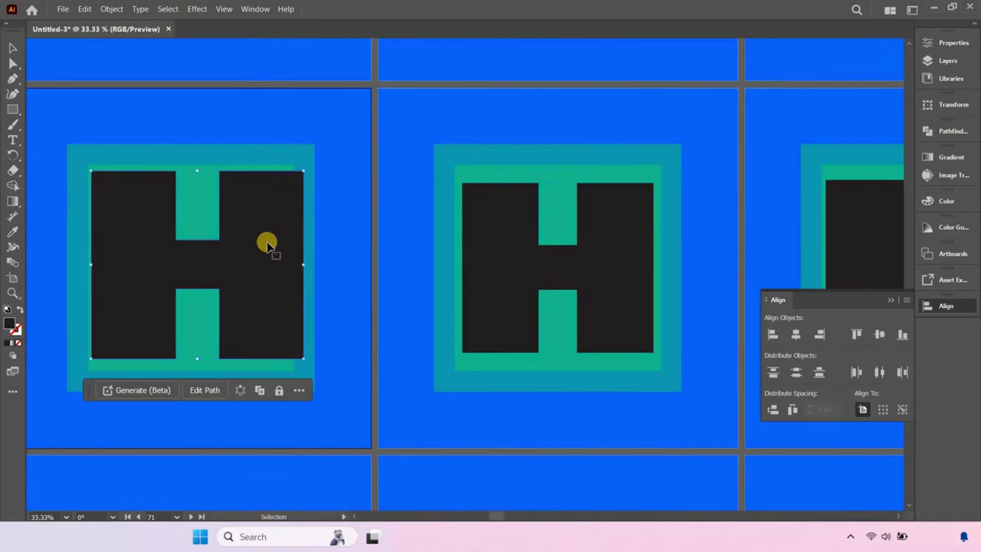
{"action": "mouse_move", "coordinate": [299, 174]}
{"action": "left_mouse_down"}
{"action": "mouse_move", "coordinate": [296, 184]}
{"action": "mouse_move", "coordinate": [298, 164]}
{"action": "mouse_move", "coordinate": [289, 183]}
{"action": "left_mouse_up"}
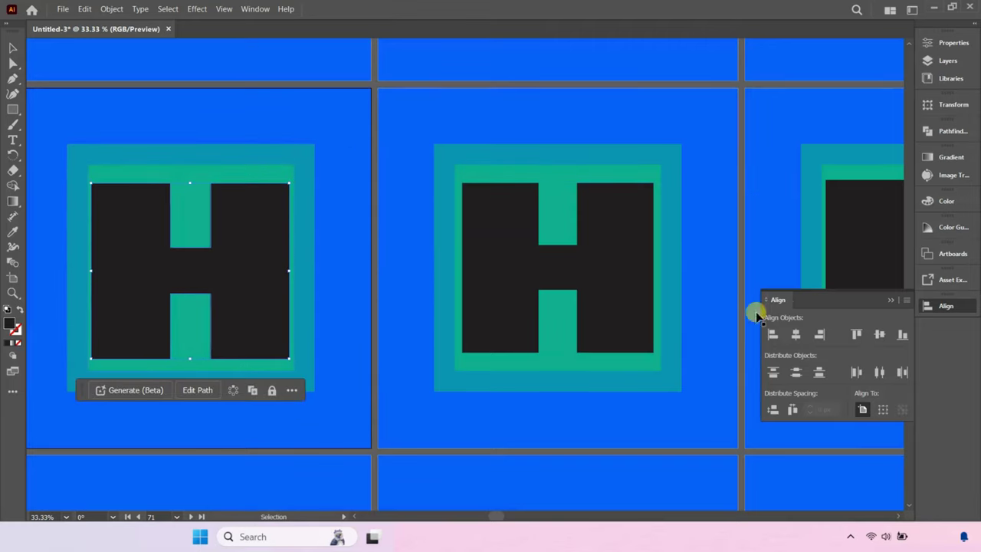
{"action": "left_click", "coordinate": [797, 337]}
{"action": "left_click", "coordinate": [880, 335]}
{"action": "scroll", "coordinate": [278, 346], "scroll_direction": "down", "scroll_amount": 5}
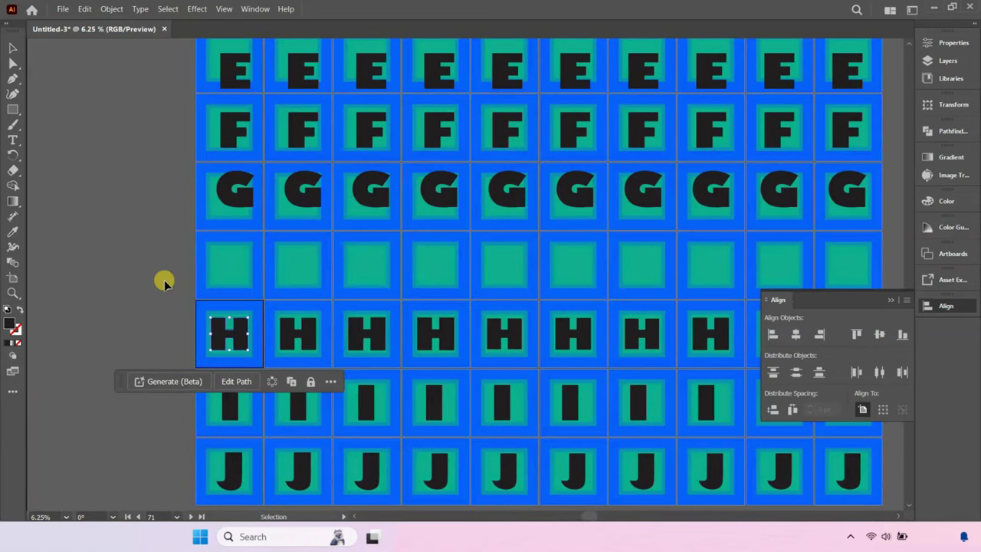
Step: Select all ten G letters and move them together down onto the seventh row's artboards
{"action": "left_click", "coordinate": [164, 280]}
{"action": "left_click", "coordinate": [230, 192]}
{"action": "left_click", "coordinate": [300, 193], "text": "shift"}
{"action": "left_click", "coordinate": [380, 191], "text": "shift"}
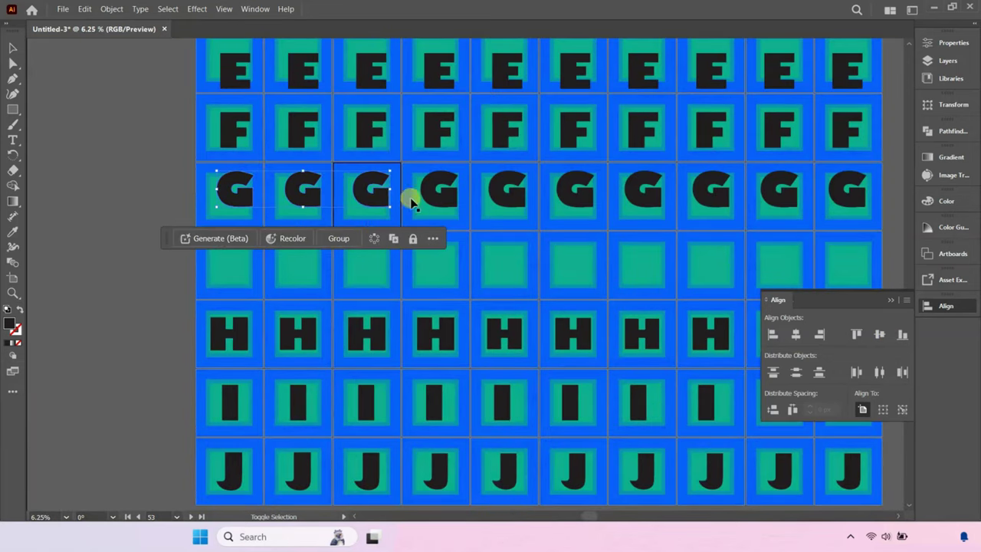
{"action": "left_click", "coordinate": [444, 192], "text": "shift"}
{"action": "left_click", "coordinate": [529, 195], "text": "shift"}
{"action": "left_click", "coordinate": [586, 196], "text": "shift"}
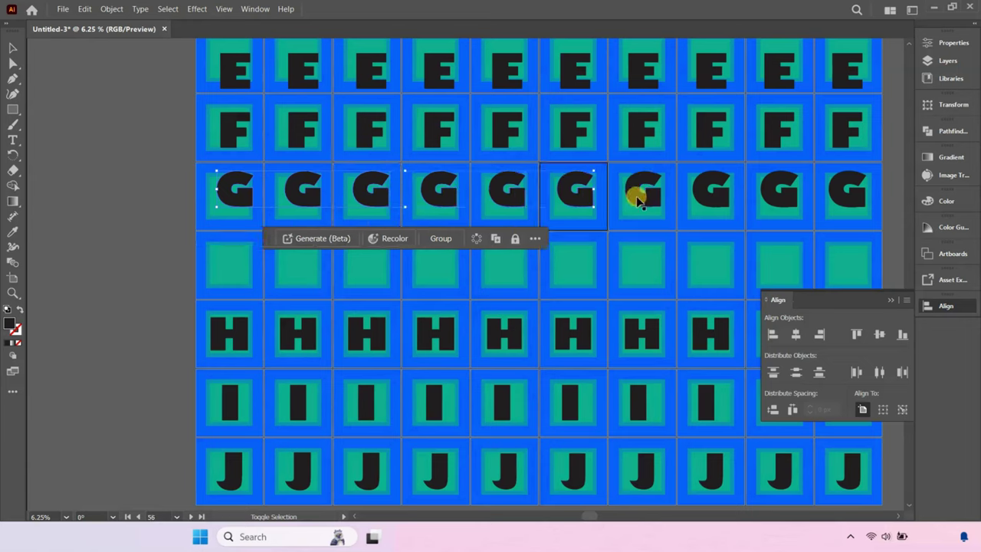
{"action": "left_click", "coordinate": [652, 196], "text": "shift"}
{"action": "left_click", "coordinate": [713, 196], "text": "shift"}
{"action": "left_click", "coordinate": [781, 192], "text": "shift"}
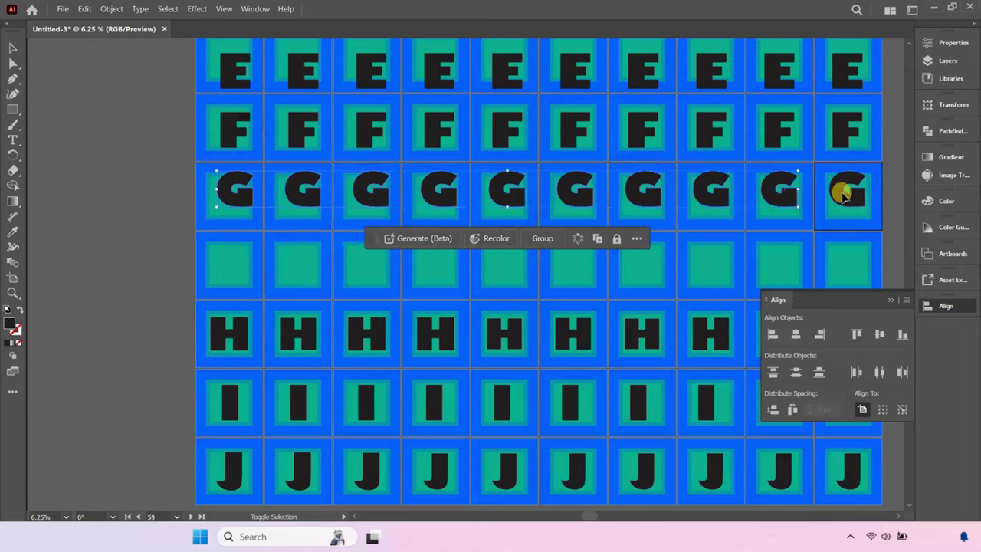
{"action": "left_click", "coordinate": [847, 192], "text": "shift"}
{"action": "key", "text": "ctrl+minus"}
{"action": "scroll", "coordinate": [685, 219], "scroll_direction": "up", "scroll_amount": 1}
{"action": "key", "text": "ctrl+plus"}
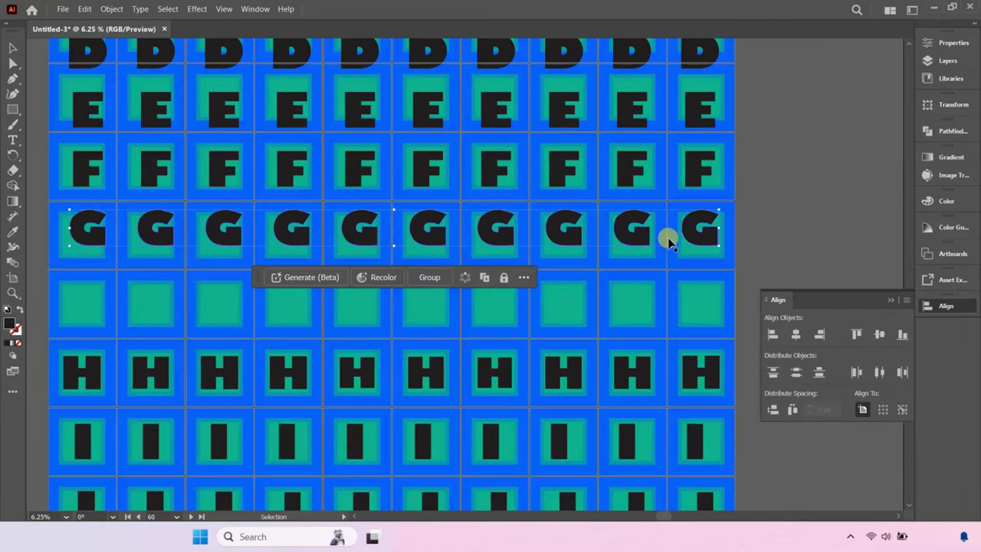
{"action": "left_click_drag", "start_coordinate": [696, 230], "coordinate": [693, 307]}
Step: Select all the E and F letters and move them together down onto the fifth and sixth rows' artboards
{"action": "left_click", "coordinate": [694, 174]}
{"action": "left_click", "coordinate": [697, 103], "text": "shift"}
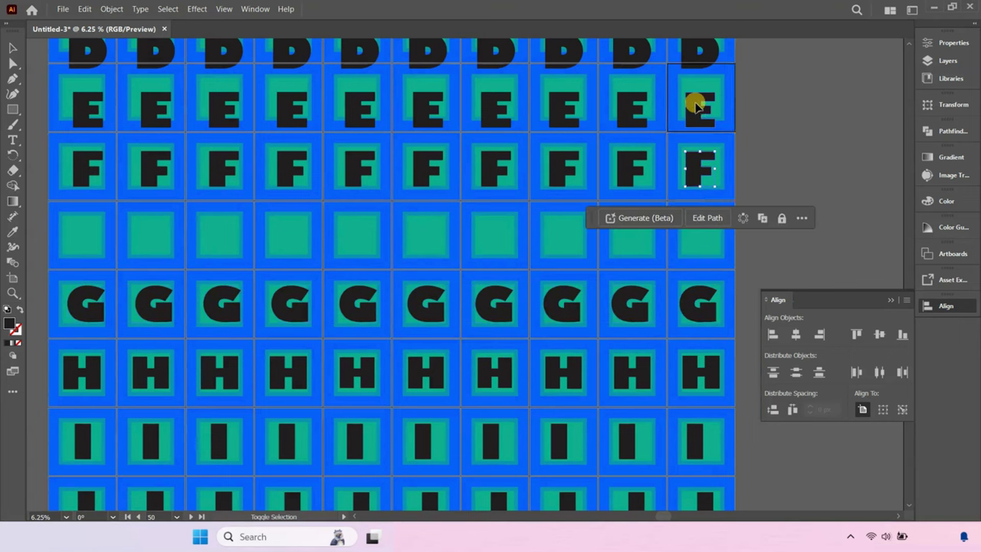
{"action": "left_click", "coordinate": [634, 107], "text": "shift"}
{"action": "left_click", "coordinate": [564, 162], "text": "shift"}
{"action": "left_click", "coordinate": [563, 109], "text": "shift"}
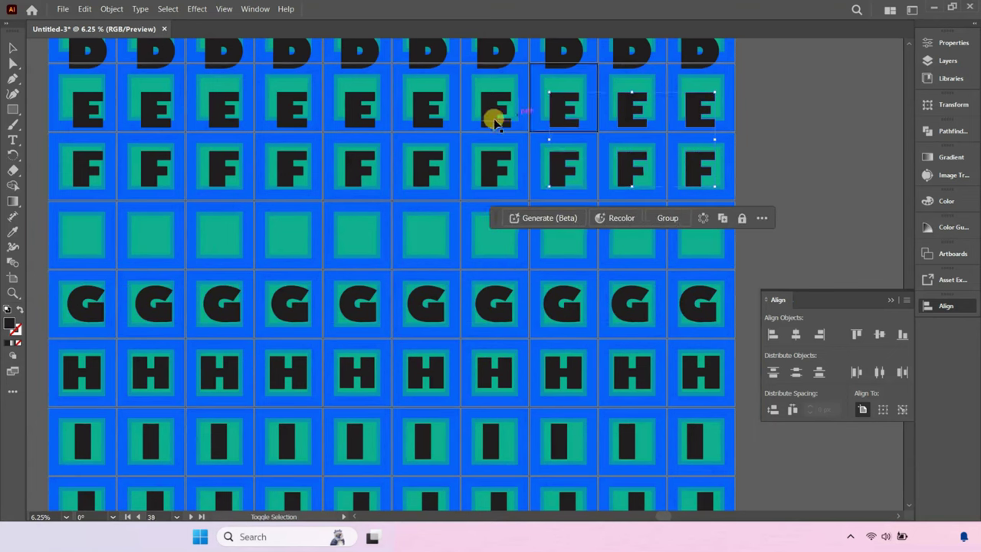
{"action": "left_click", "coordinate": [491, 104], "text": "shift"}
{"action": "left_click", "coordinate": [492, 160], "text": "shift"}
{"action": "left_click", "coordinate": [416, 163], "text": "shift"}
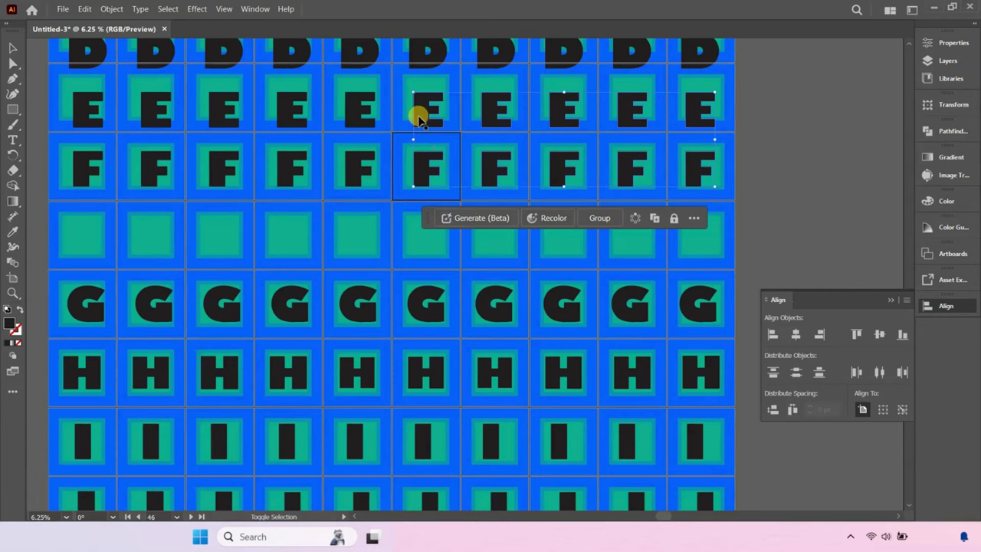
{"action": "left_click", "coordinate": [418, 115], "text": "shift"}
{"action": "left_click", "coordinate": [357, 104], "text": "shift"}
{"action": "left_click", "coordinate": [357, 172], "text": "shift"}
{"action": "left_click", "coordinate": [284, 104], "text": "shift"}
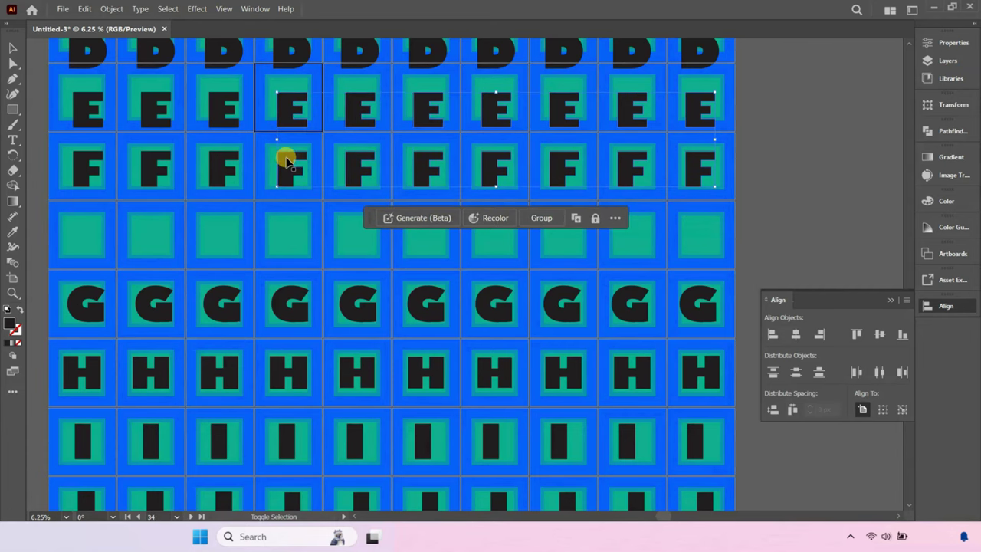
{"action": "left_click", "coordinate": [284, 160], "text": "shift"}
{"action": "left_click", "coordinate": [221, 161], "text": "shift"}
{"action": "left_click", "coordinate": [158, 122], "text": "shift"}
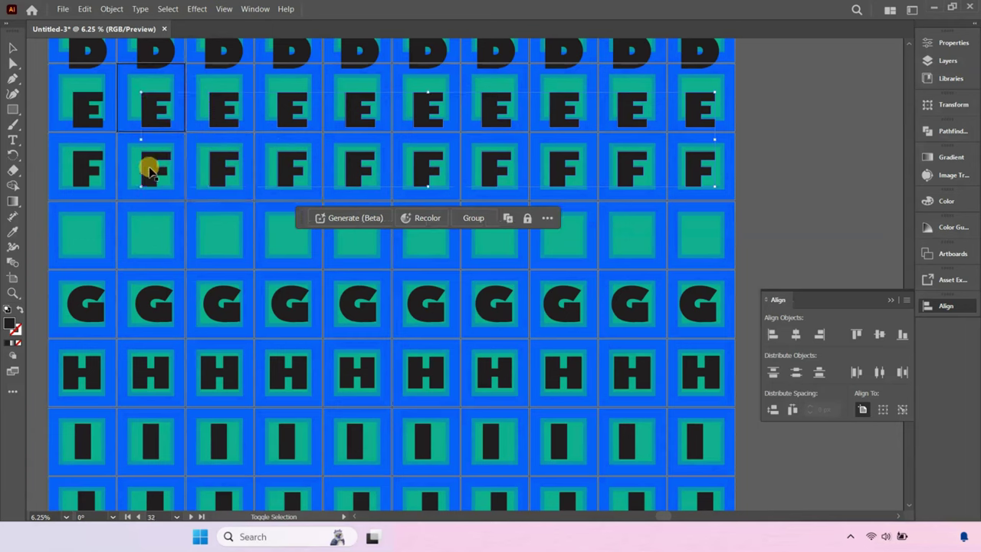
{"action": "left_click", "coordinate": [150, 166], "text": "shift"}
{"action": "left_click", "coordinate": [90, 166], "text": "shift"}
{"action": "left_click", "coordinate": [87, 108], "text": "shift"}
{"action": "left_click_drag", "start_coordinate": [86, 107], "coordinate": [80, 163]}
{"action": "key", "text": "ctrl+minus"}
{"action": "key", "text": "ctrl+plus"}
{"action": "key", "text": "ctrl+plus"}
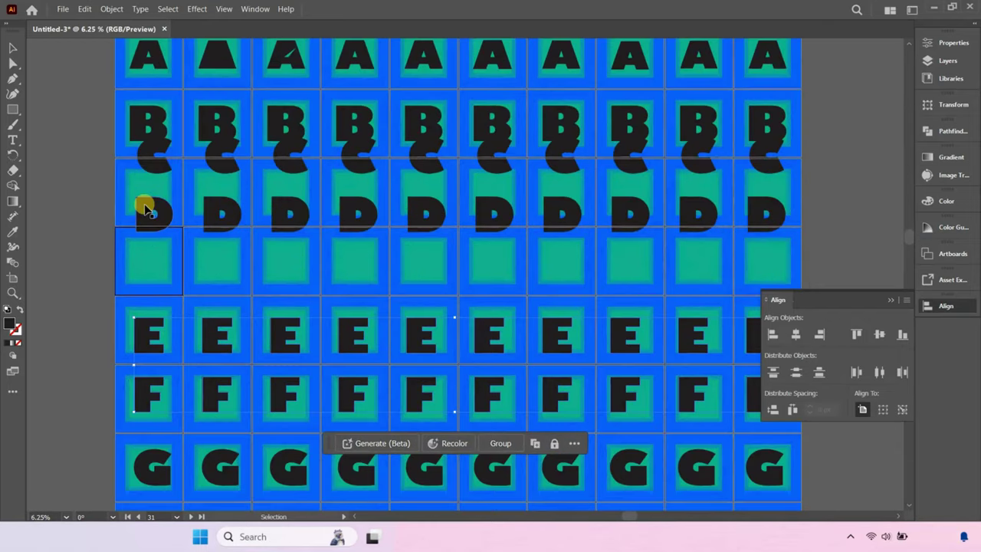
Step: Select all the C and D letters and move them together down onto the third and fourth rows' artboards
{"action": "left_click", "coordinate": [144, 208]}
{"action": "left_click", "coordinate": [154, 160], "text": "shift"}
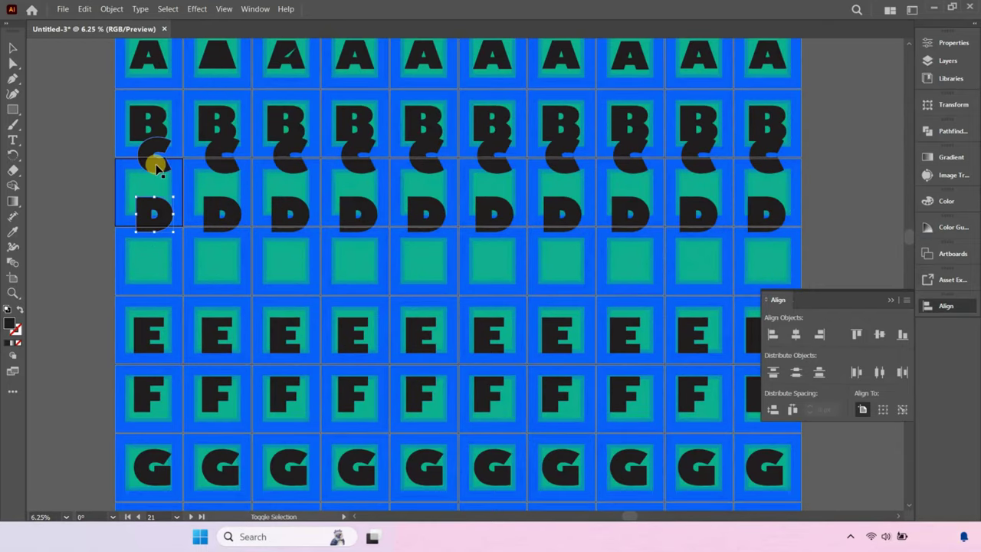
{"action": "left_click", "coordinate": [230, 159], "text": "shift"}
{"action": "left_click", "coordinate": [226, 208], "text": "shift"}
{"action": "left_click", "coordinate": [300, 221], "text": "shift"}
{"action": "left_click", "coordinate": [294, 169], "text": "shift"}
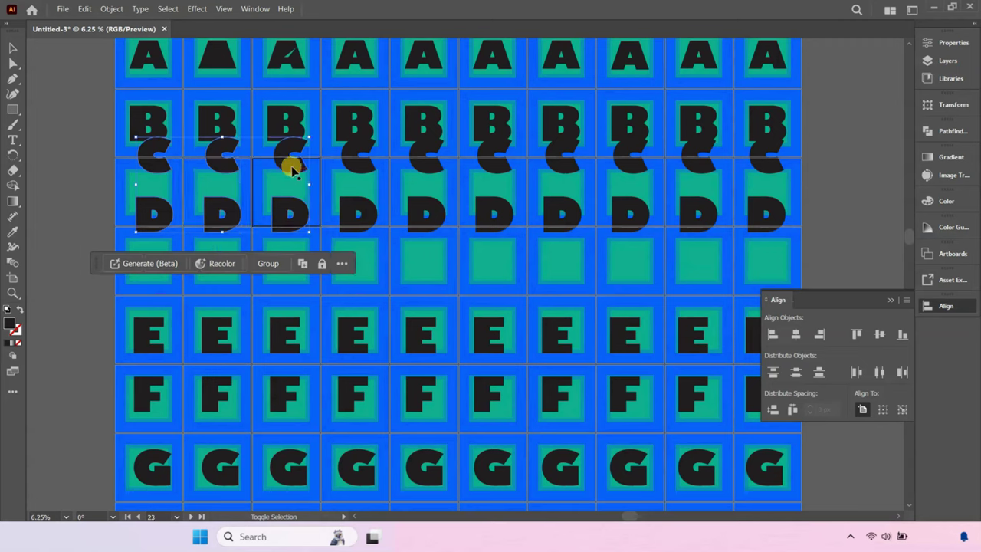
{"action": "left_click", "coordinate": [361, 210], "text": "shift"}
{"action": "left_click", "coordinate": [359, 162], "text": "shift"}
{"action": "left_click", "coordinate": [418, 206], "text": "shift"}
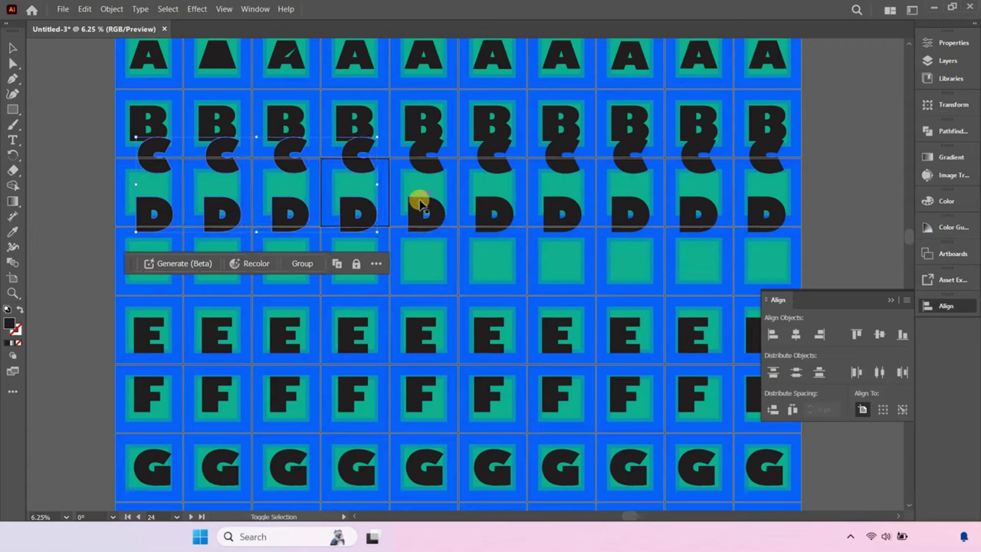
{"action": "left_click", "coordinate": [426, 163], "text": "shift"}
{"action": "left_click", "coordinate": [499, 164], "text": "shift"}
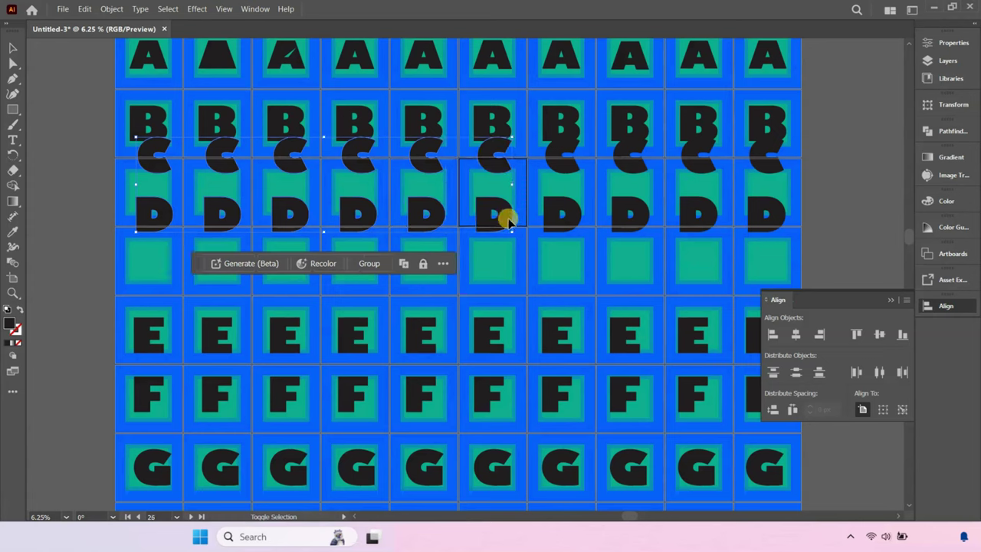
{"action": "left_click", "coordinate": [564, 208], "text": "shift"}
{"action": "left_click", "coordinate": [568, 161], "text": "shift"}
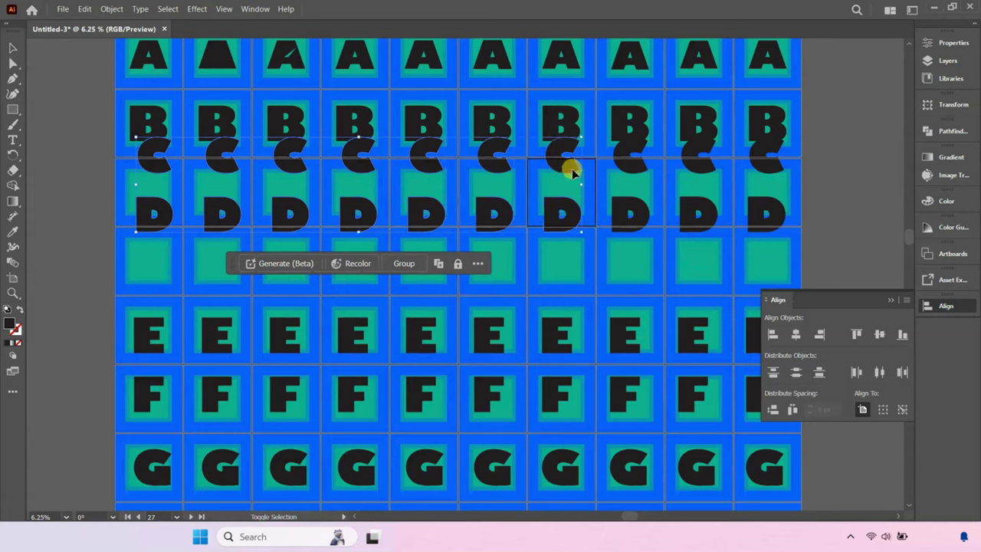
{"action": "left_click", "coordinate": [630, 204], "text": "shift"}
{"action": "left_click", "coordinate": [641, 162], "text": "shift"}
{"action": "left_click", "coordinate": [693, 162], "text": "shift"}
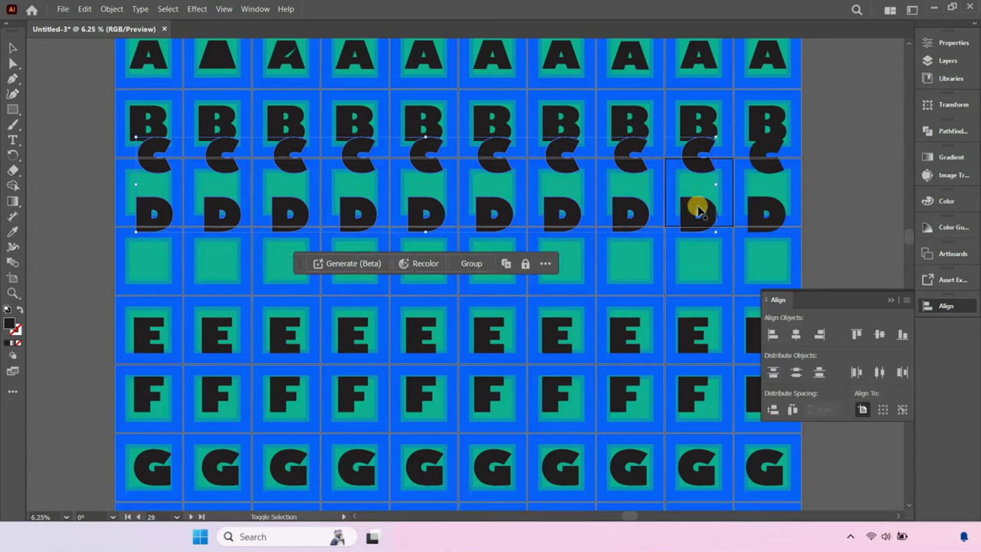
{"action": "left_click", "coordinate": [757, 201], "text": "shift"}
{"action": "left_click_drag", "start_coordinate": [774, 161], "coordinate": [771, 192]}
{"action": "left_click", "coordinate": [45, 199]}
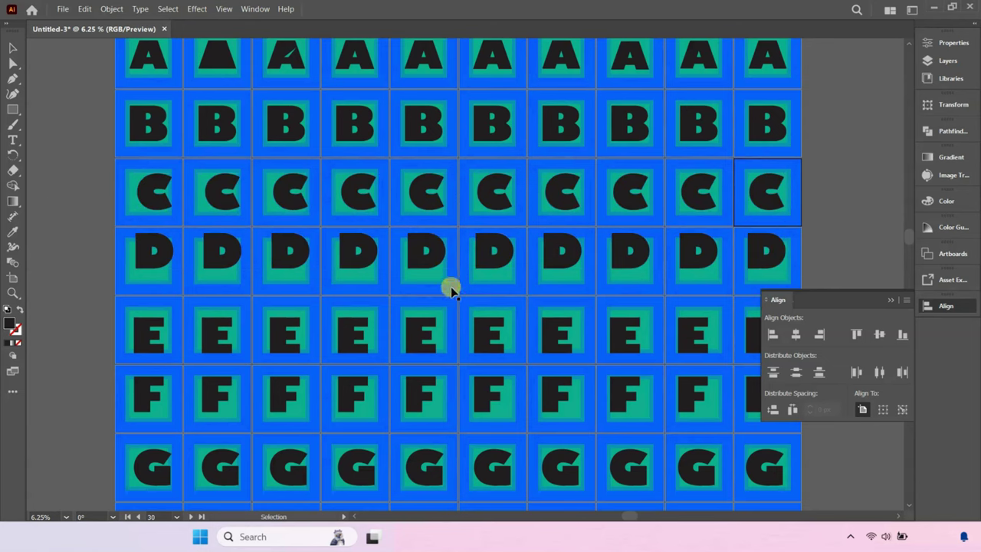
Step: Vertically center the ten D letters on the fourth row's artboards, the first letter on its own and the remaining nine together
{"action": "left_click", "coordinate": [167, 257]}
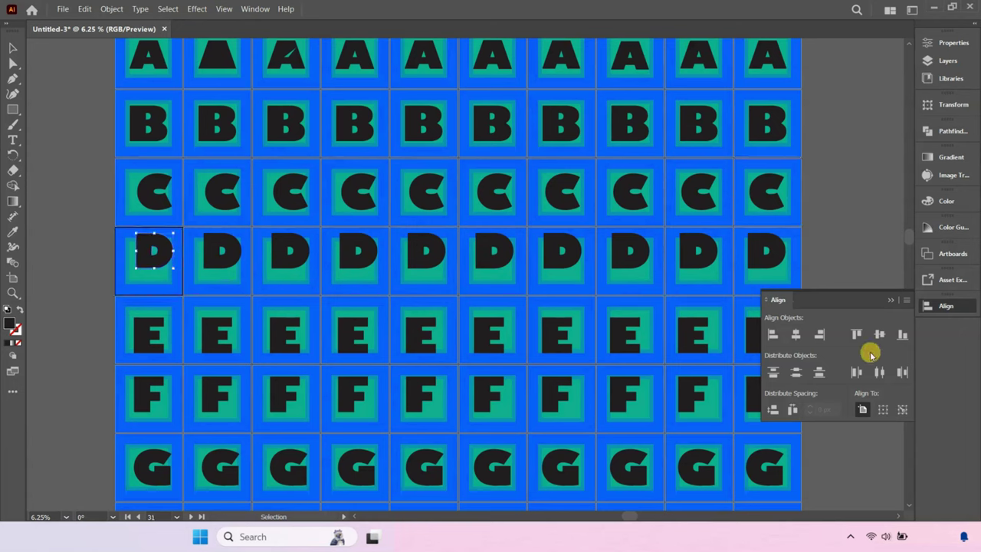
{"action": "left_click", "coordinate": [879, 334]}
{"action": "left_click", "coordinate": [226, 250]}
{"action": "left_click", "coordinate": [287, 251], "text": "shift"}
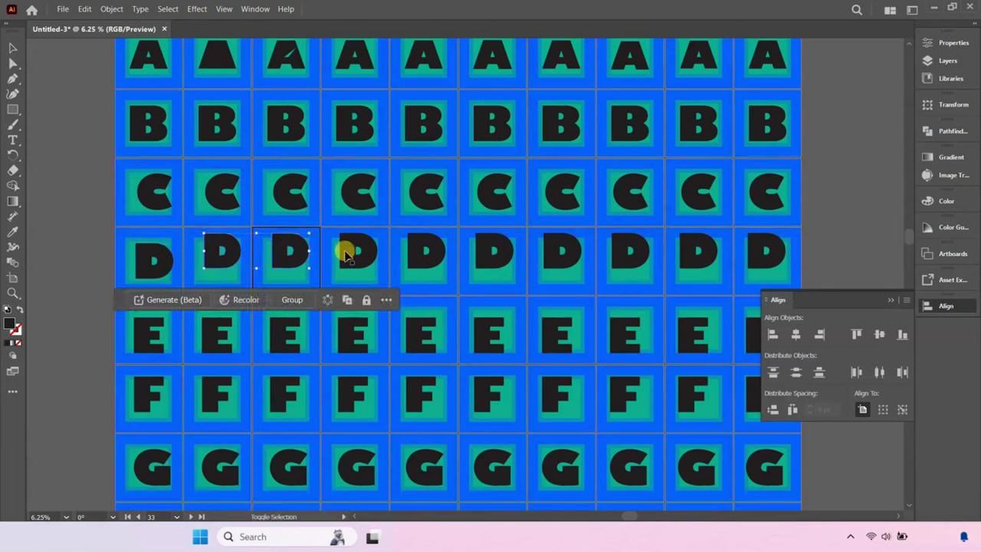
{"action": "left_click", "coordinate": [358, 251], "text": "shift"}
{"action": "left_click", "coordinate": [426, 250], "text": "shift"}
{"action": "left_click", "coordinate": [496, 251], "text": "shift"}
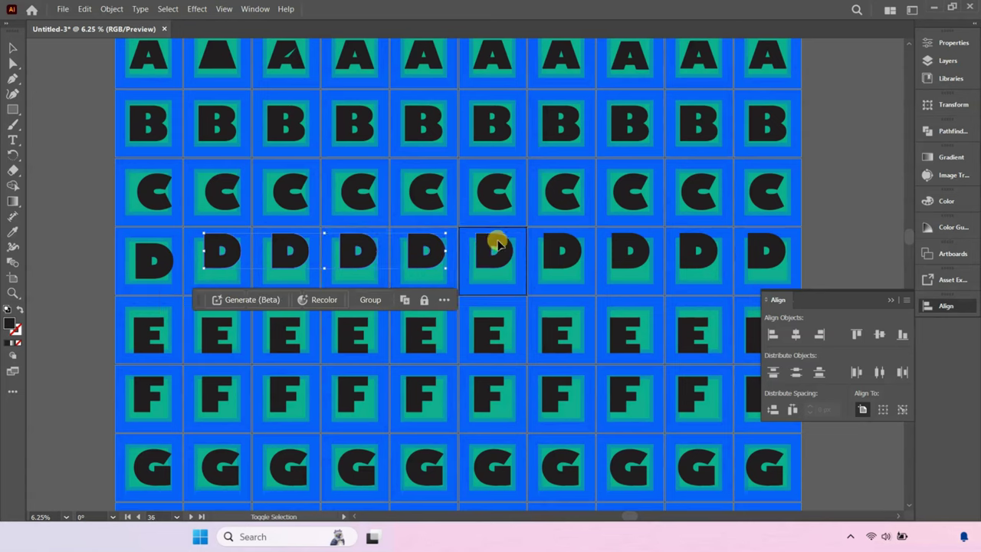
{"action": "left_click", "coordinate": [568, 250], "text": "shift"}
{"action": "left_click", "coordinate": [634, 251], "text": "shift"}
{"action": "left_click", "coordinate": [691, 247], "text": "shift"}
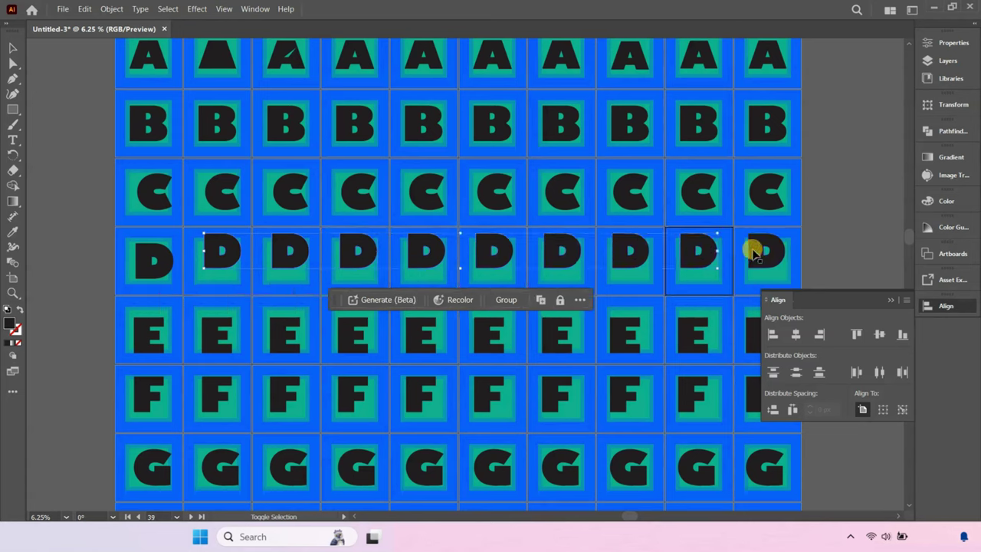
{"action": "left_click", "coordinate": [767, 251], "text": "shift"}
{"action": "left_click", "coordinate": [880, 335]}
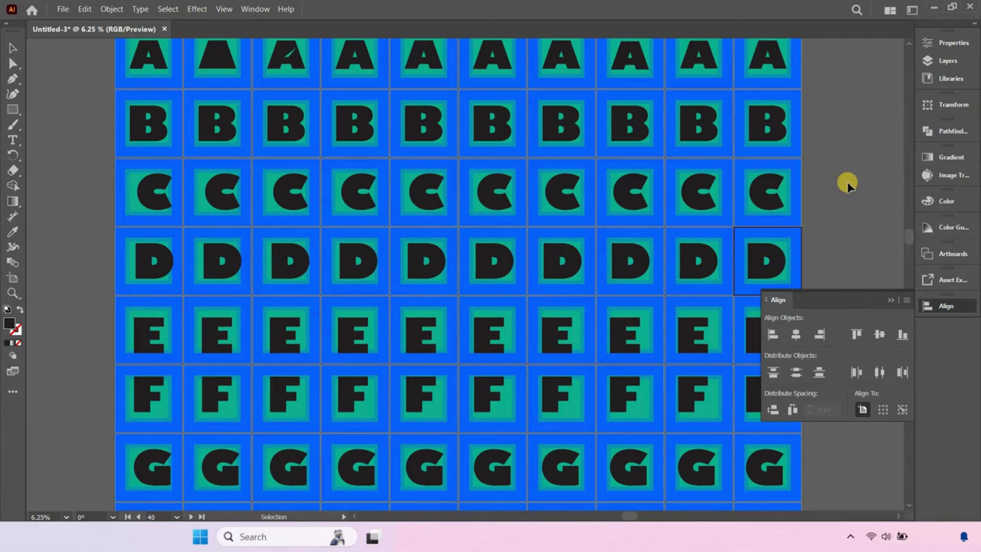
Step: Select all the artwork across the third row and apply Vertical Align Center to the artboard, then deselect it
{"action": "left_click_drag", "start_coordinate": [121, 201], "coordinate": [667, 222]}
{"action": "left_click", "coordinate": [880, 334]}
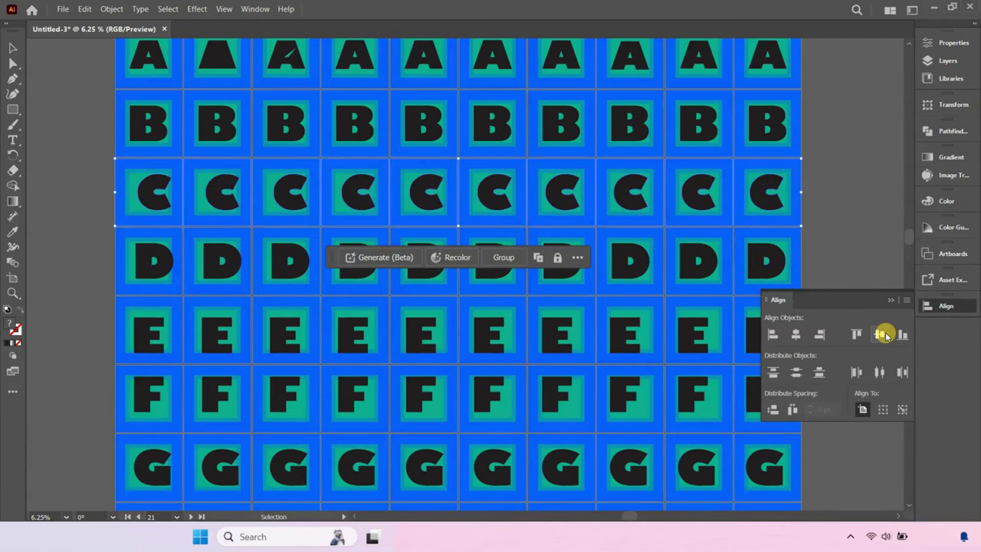
{"action": "left_click", "coordinate": [834, 204]}
Step: Try centering the whole fifth row of E letters and squares on the artboard vertically and horizontally, undoing each alignment
{"action": "key", "text": "ctrl+minus"}
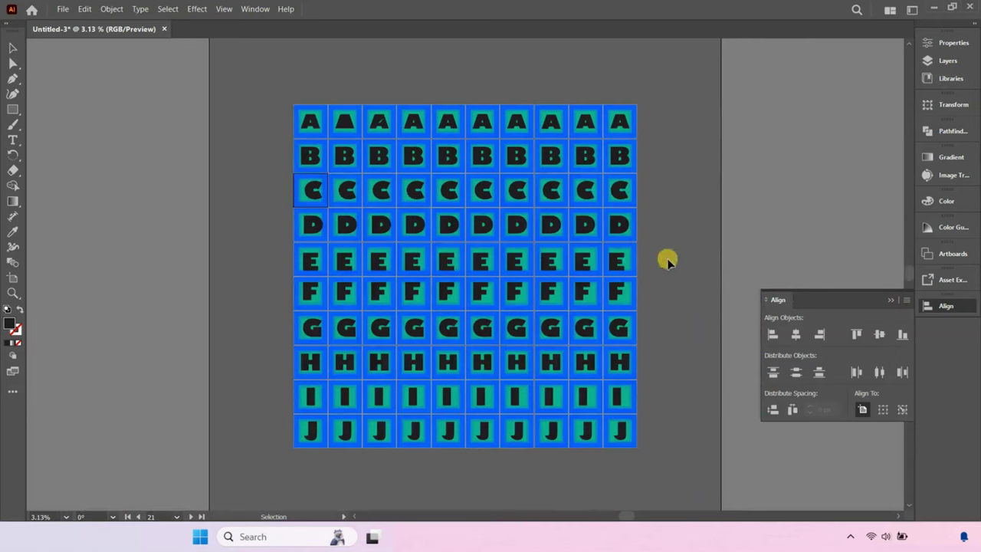
{"action": "key", "text": "ctrl+minus"}
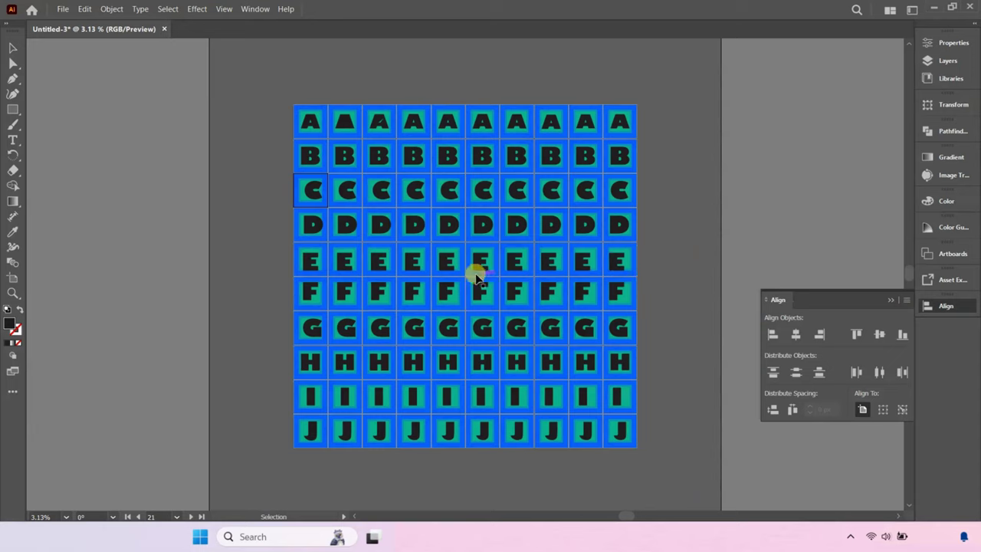
{"action": "left_click_drag", "start_coordinate": [670, 258], "coordinate": [300, 267]}
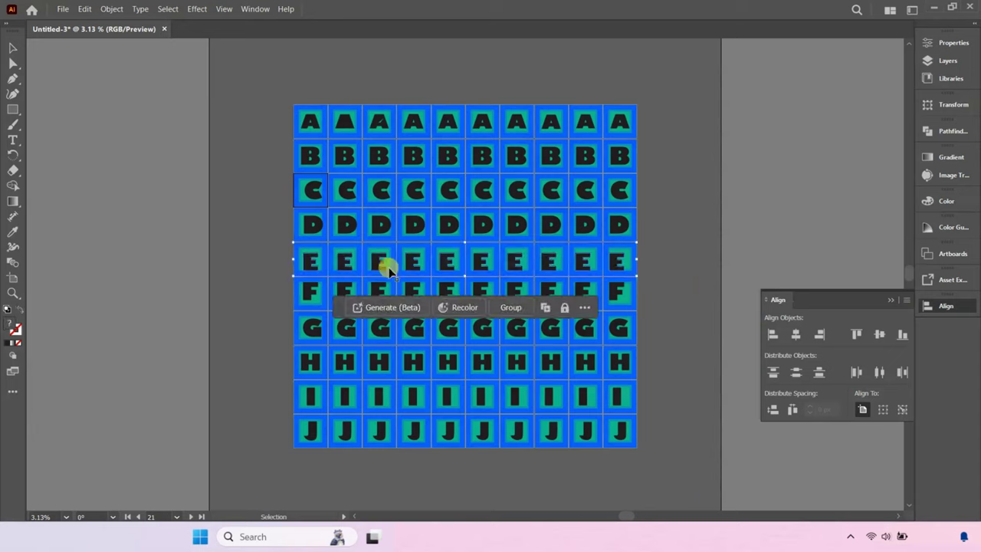
{"action": "left_click", "coordinate": [880, 335]}
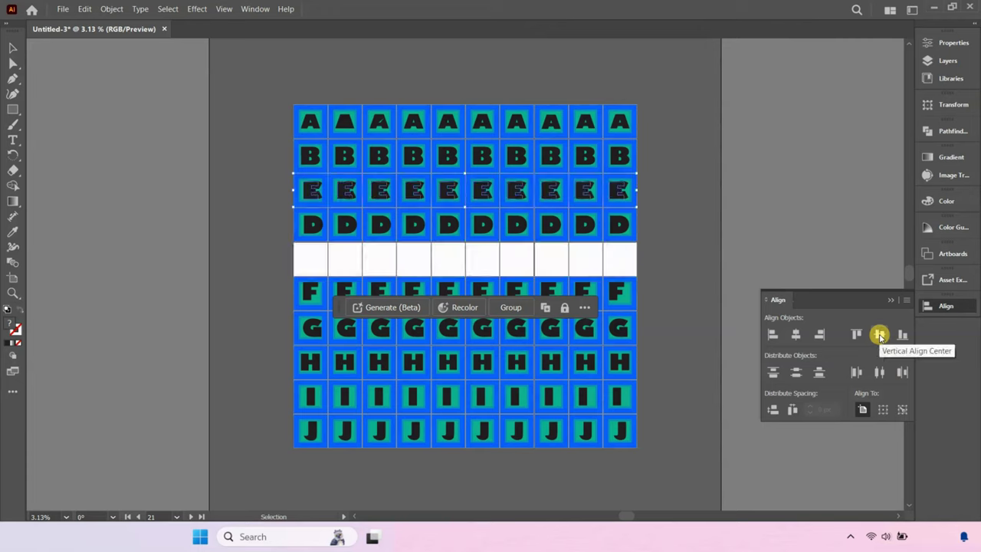
{"action": "key", "text": "ctrl+z"}
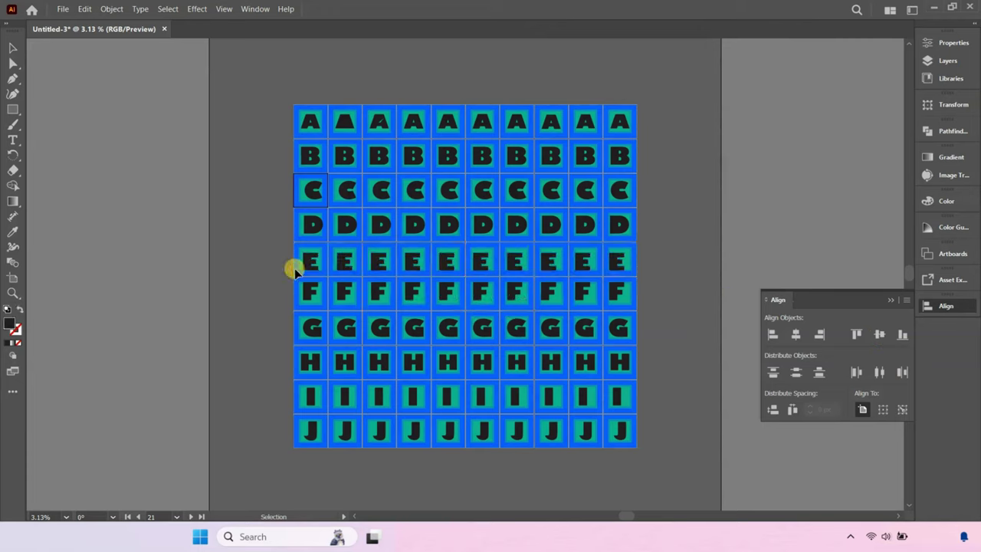
{"action": "left_click", "coordinate": [879, 334]}
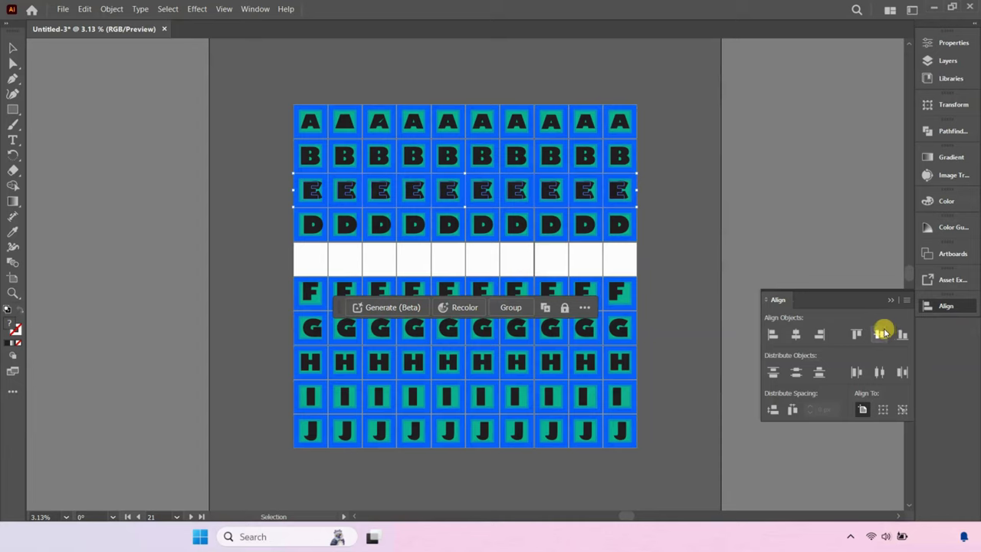
{"action": "key", "text": "ctrl+z"}
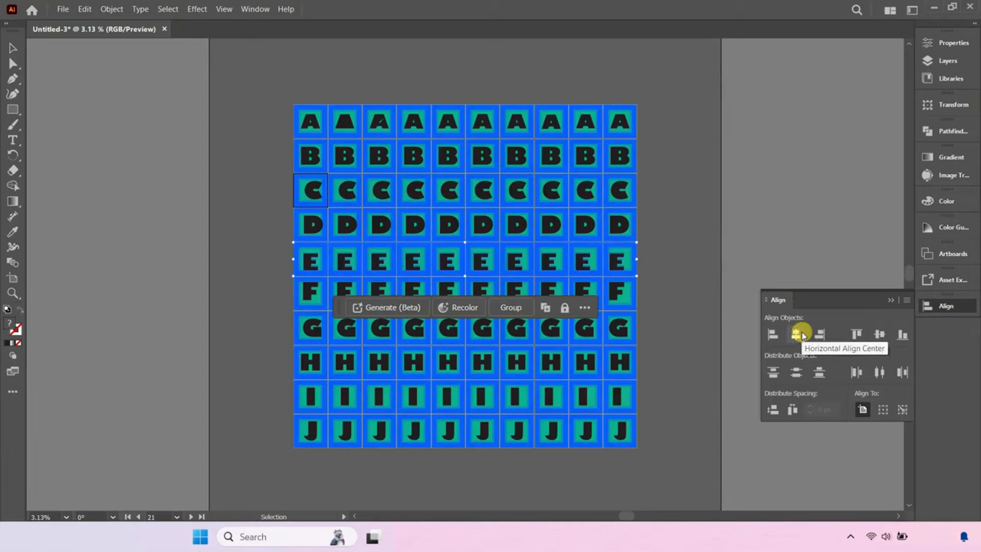
{"action": "left_click", "coordinate": [798, 334]}
{"action": "key", "text": "ctrl+z"}
{"action": "left_click", "coordinate": [676, 232]}
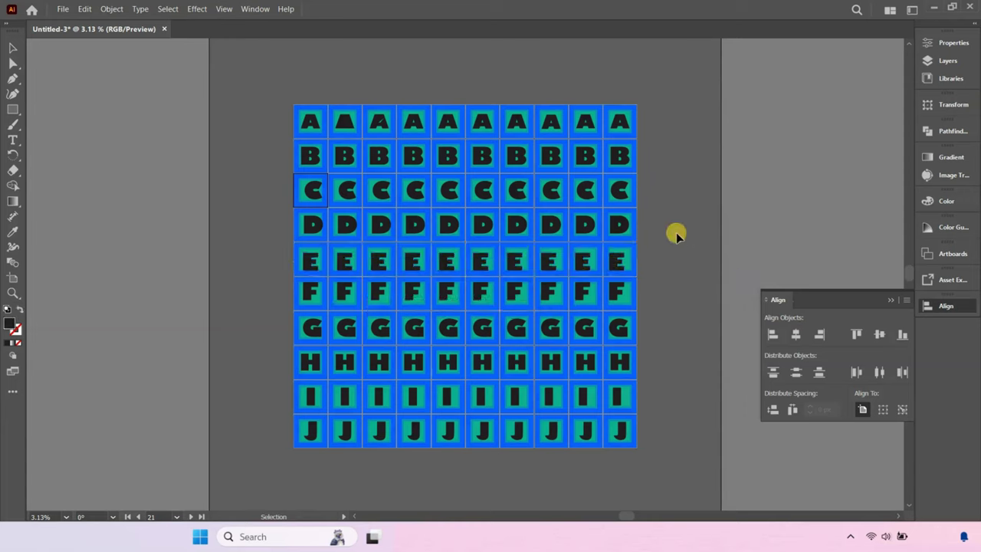
Step: Try horizontally centering the last column's artwork from the D row down to the J row and undo the alignment
{"action": "left_click_drag", "start_coordinate": [627, 454], "coordinate": [605, 214]}
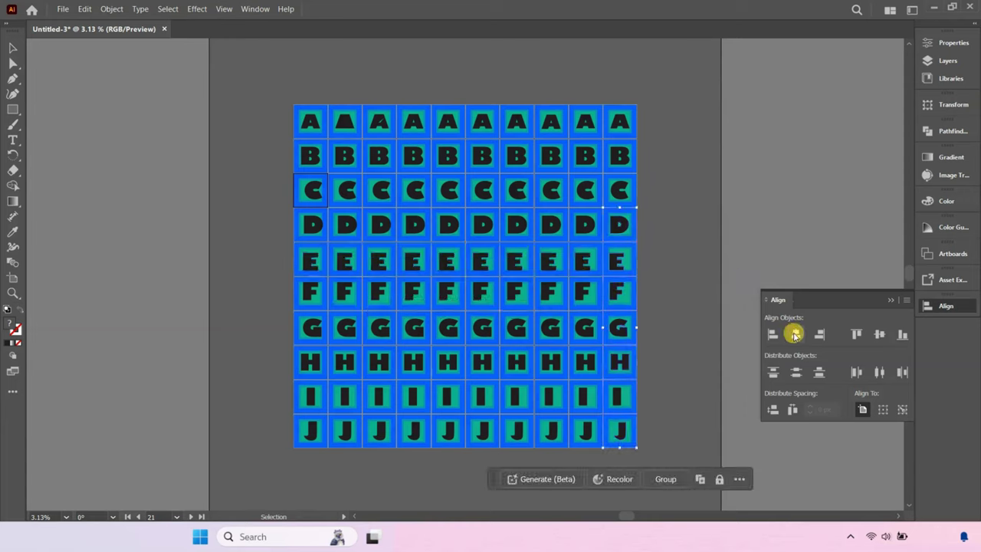
{"action": "left_click", "coordinate": [794, 335]}
{"action": "key", "text": "ctrl+z"}
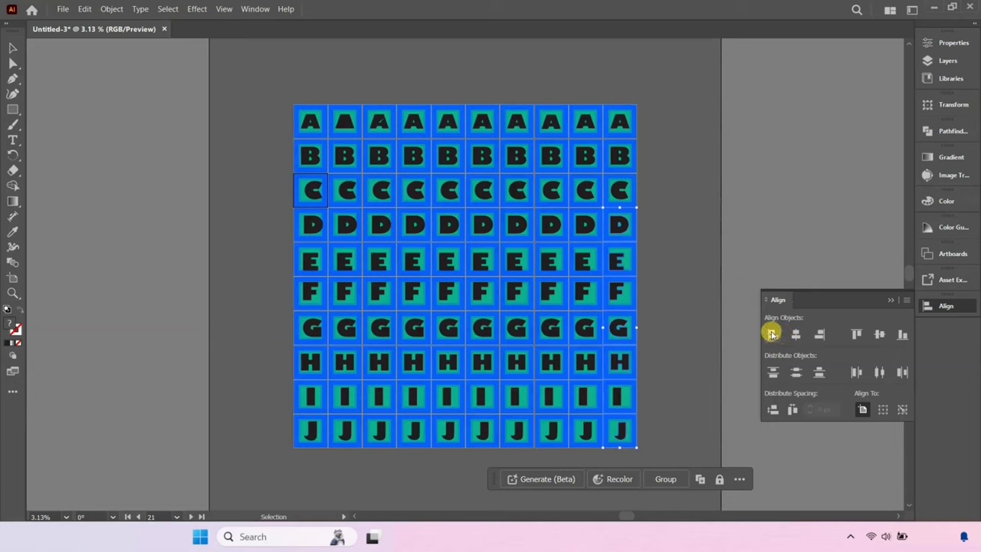
{"action": "left_click", "coordinate": [683, 197]}
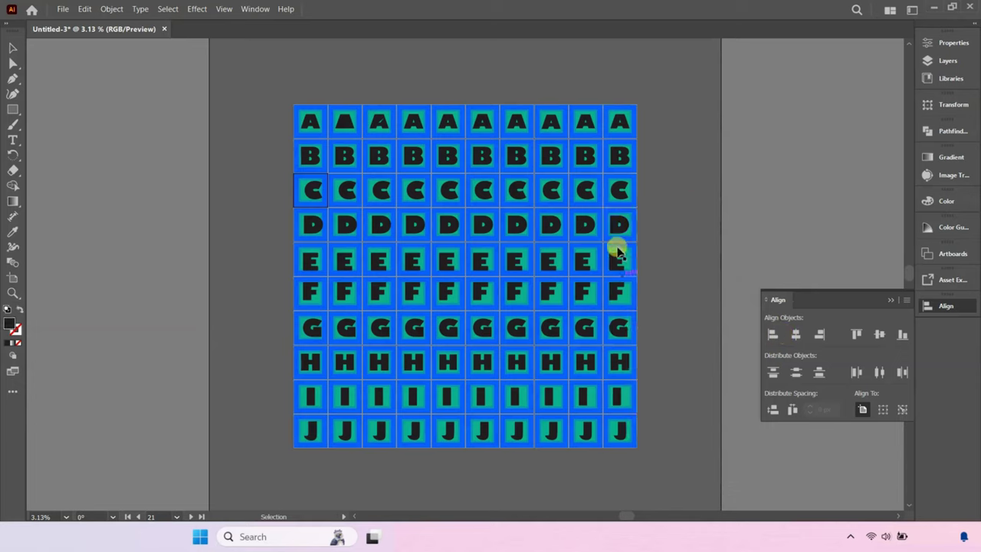
{"action": "left_click_drag", "start_coordinate": [579, 355], "coordinate": [491, 360]}
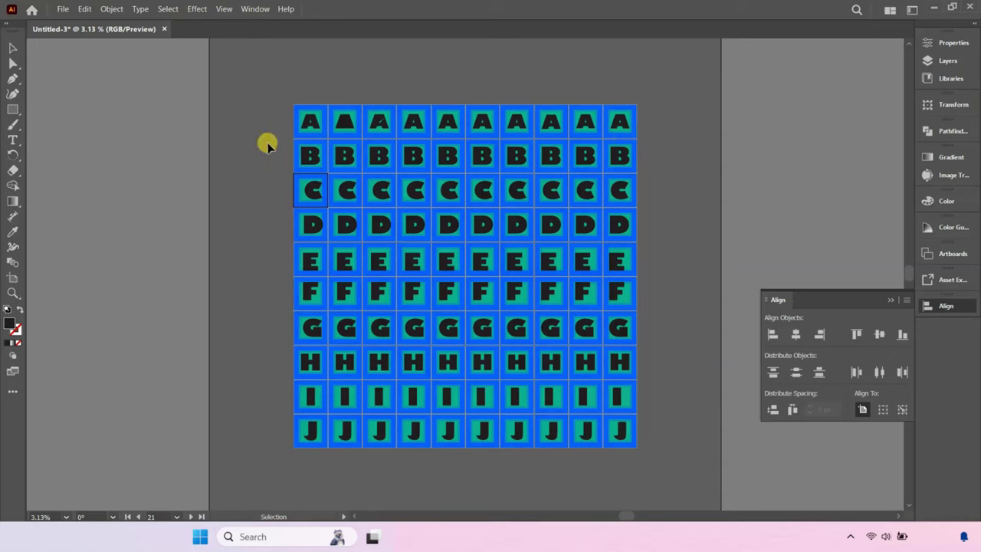
{"action": "left_click_drag", "start_coordinate": [263, 143], "coordinate": [405, 136]}
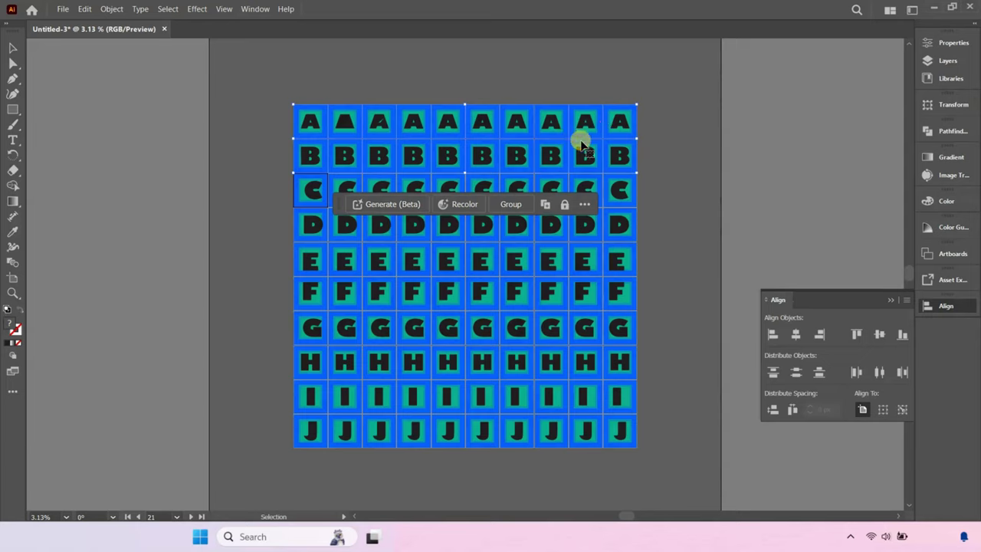
{"action": "left_click", "coordinate": [950, 64]}
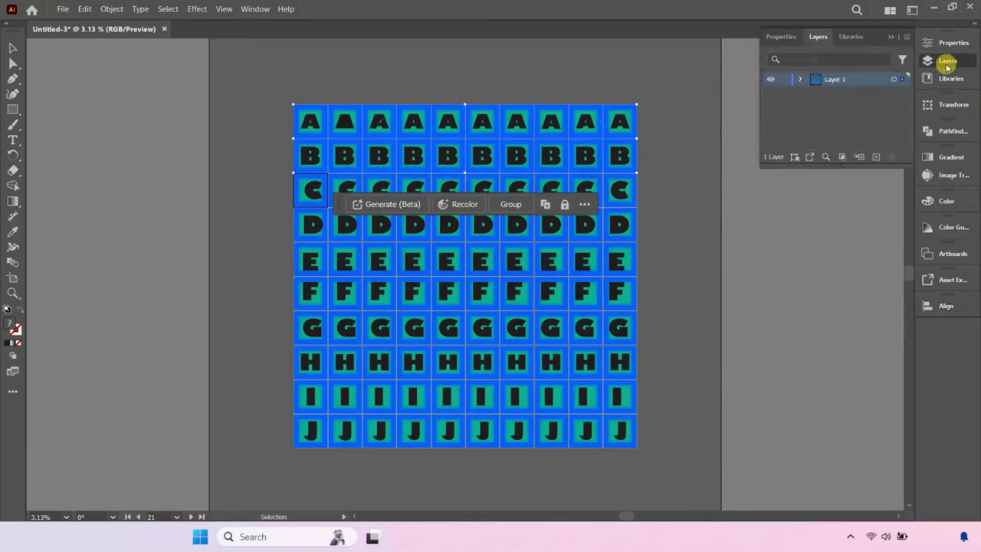
{"action": "left_click", "coordinate": [950, 67]}
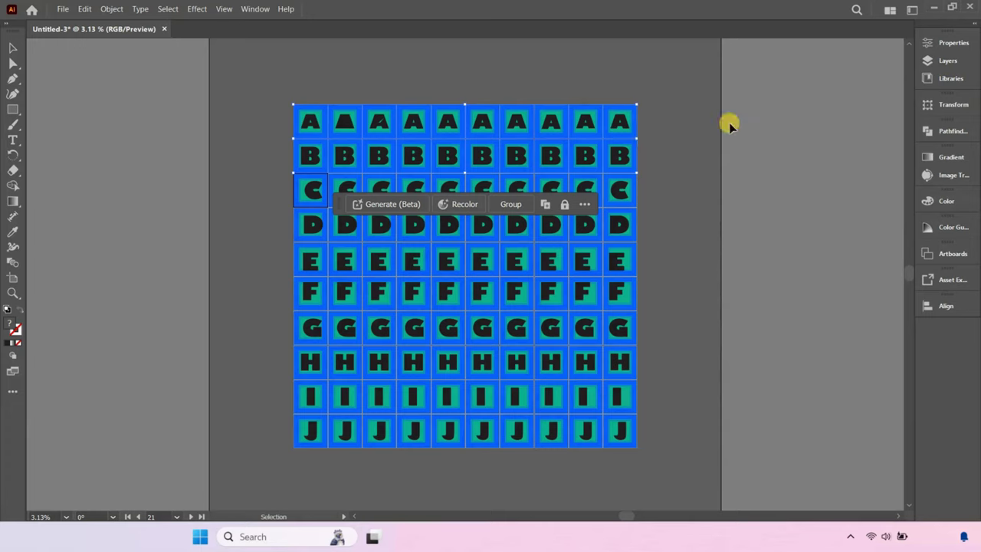
{"action": "left_click", "coordinate": [952, 68]}
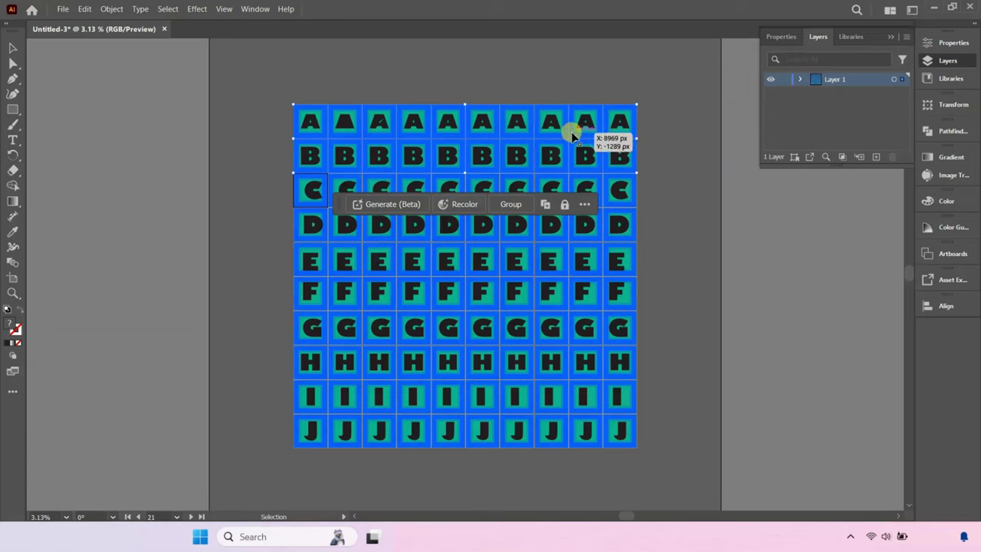
{"action": "left_click", "coordinate": [961, 62]}
{"action": "left_click", "coordinate": [669, 136]}
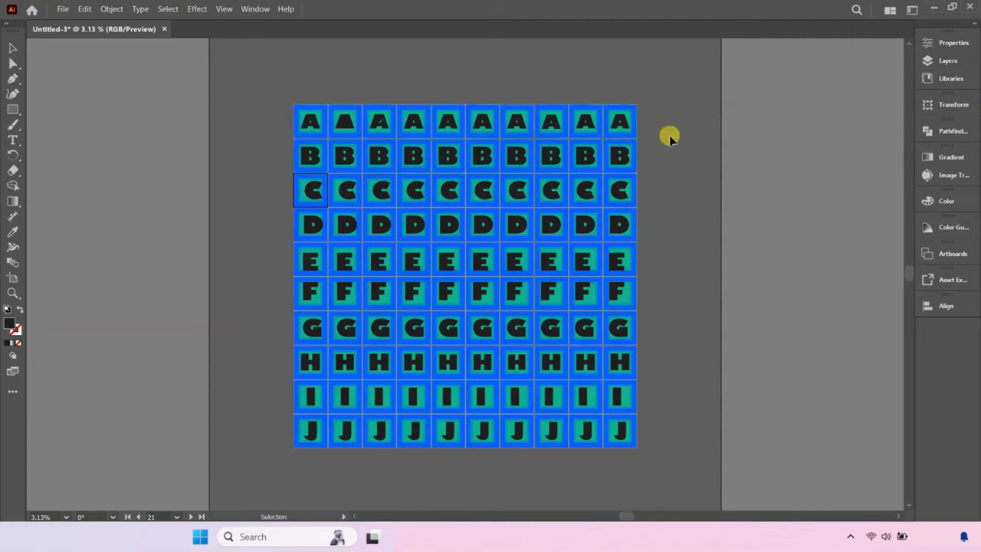
Step: Remove the blue and green guide squares from the A, B, C, D and F rows, keeping the letters on their artboards
{"action": "key", "text": "ctrl+z"}
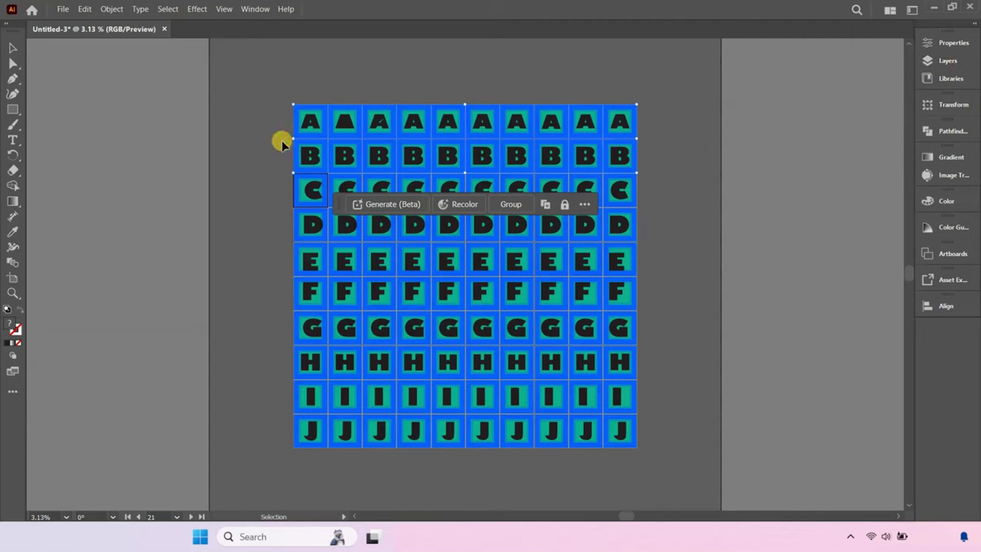
{"action": "key", "text": "ctrl+z"}
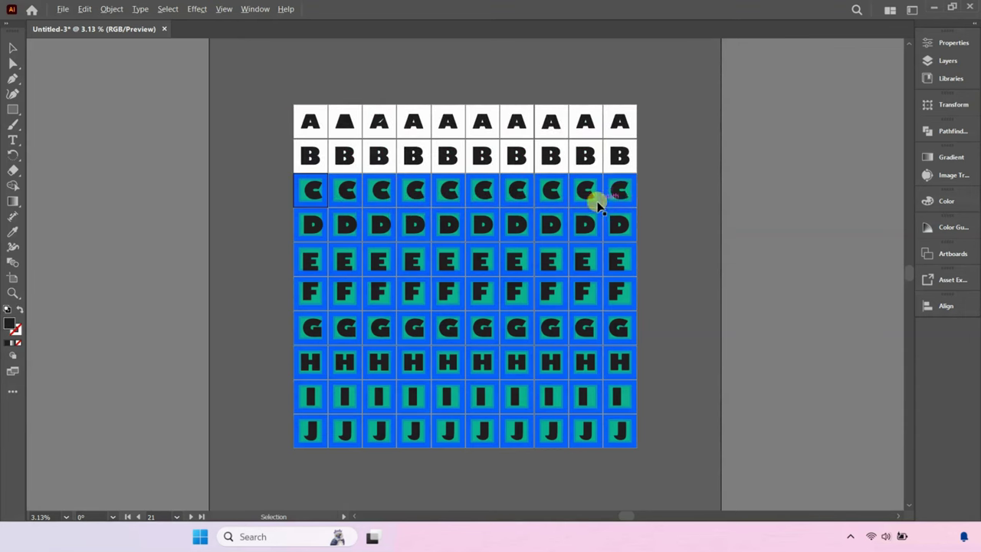
{"action": "scroll", "coordinate": [606, 195], "scroll_direction": "up", "scroll_amount": 2}
{"action": "scroll", "coordinate": [736, 203], "scroll_direction": "down", "scroll_amount": 1}
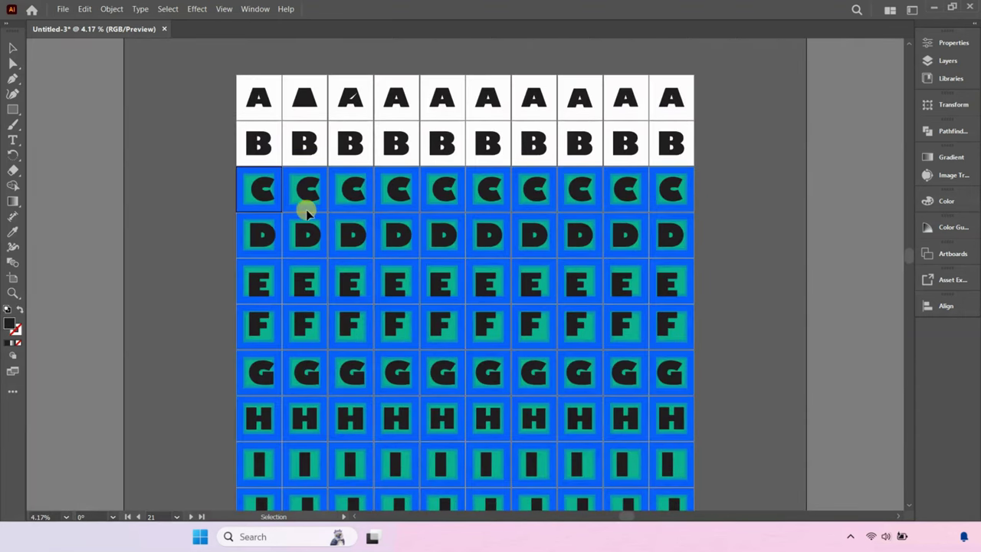
{"action": "key", "text": "ctrl+z"}
{"action": "key", "text": "ctrl+z"}
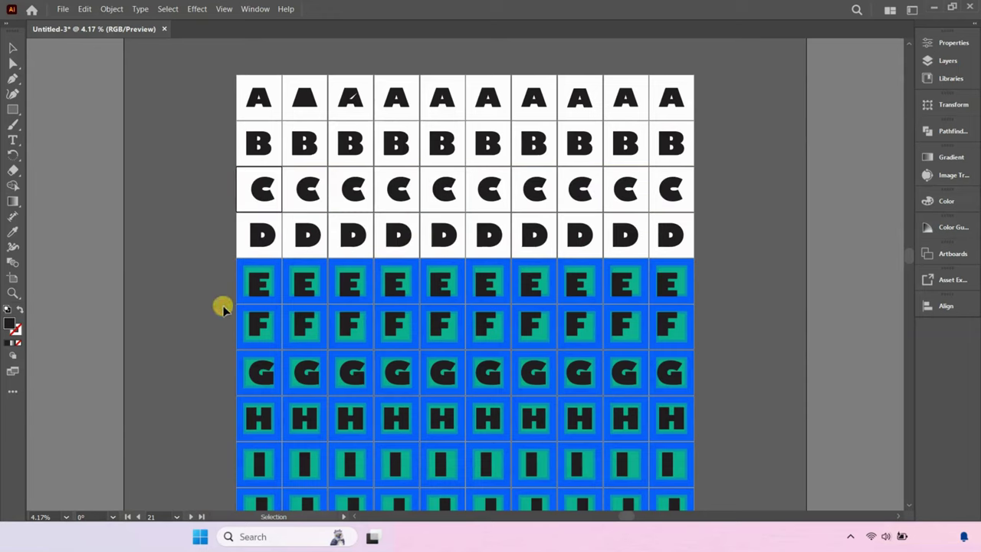
{"action": "key", "text": "ctrl+z"}
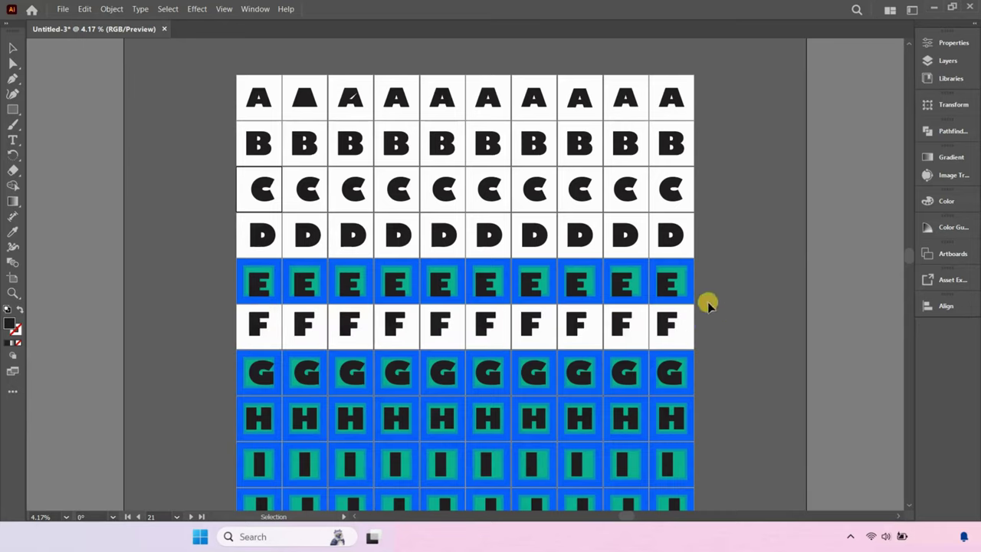
Step: Remove the blue and green guide squares from the E row and toggle Layer 1's visibility off and back on
{"action": "key", "text": "ctrl+z"}
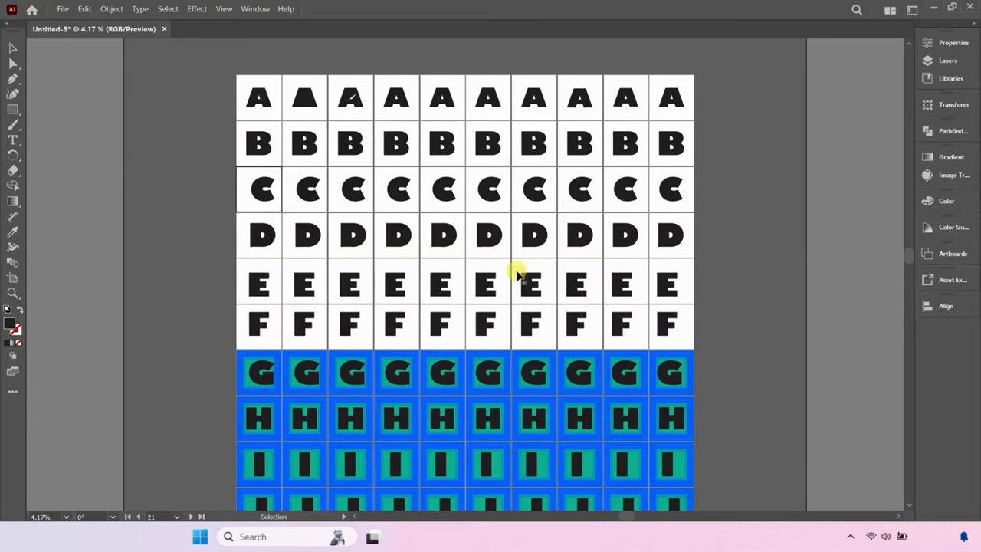
{"action": "left_click", "coordinate": [948, 61]}
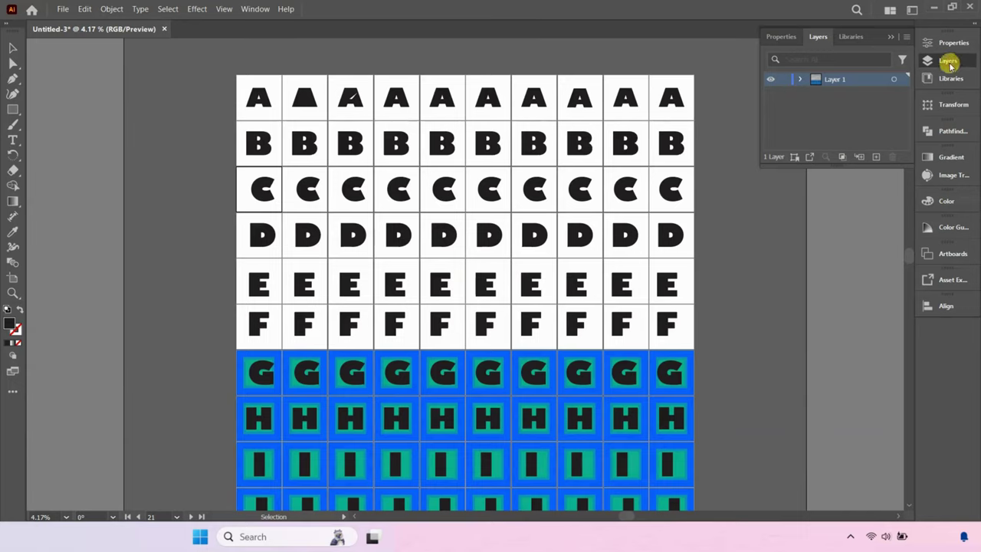
{"action": "left_click", "coordinate": [770, 79]}
{"action": "left_click", "coordinate": [770, 79]}
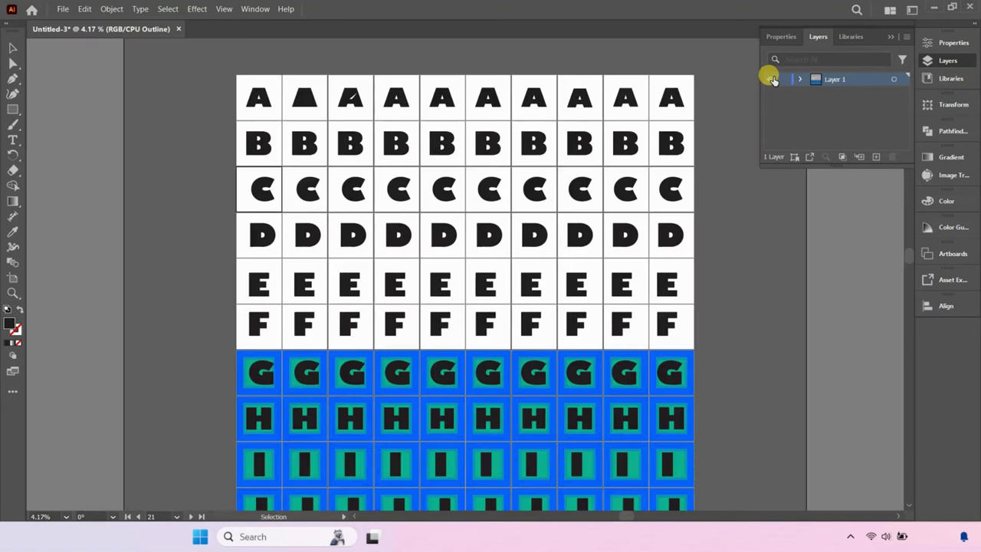
{"action": "left_click", "coordinate": [936, 62]}
Step: Remove the blue and green guide squares from the G, H, I and J rows, keeping the letters on their artboards
{"action": "scroll", "coordinate": [720, 265], "scroll_direction": "down", "scroll_amount": 2}
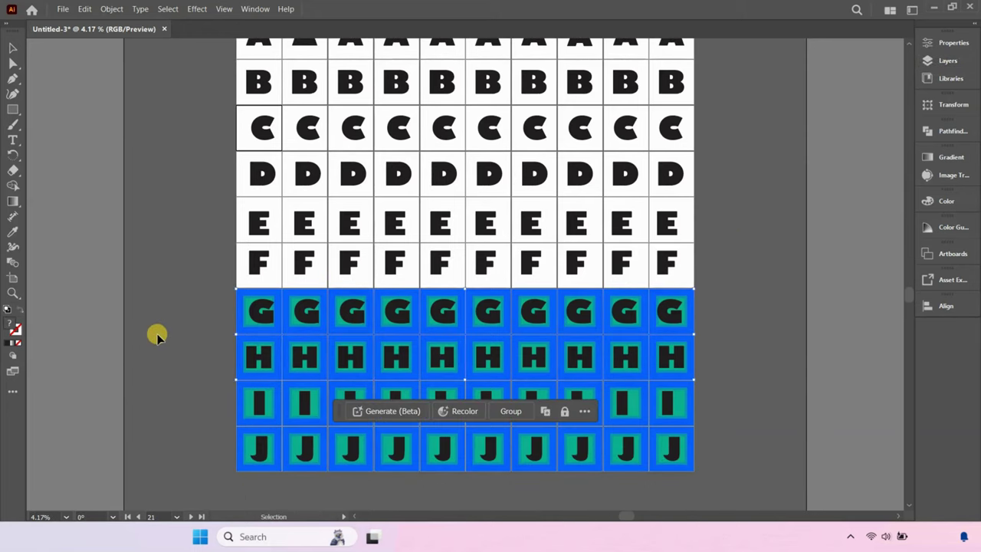
{"action": "left_click", "coordinate": [229, 328], "text": "shift"}
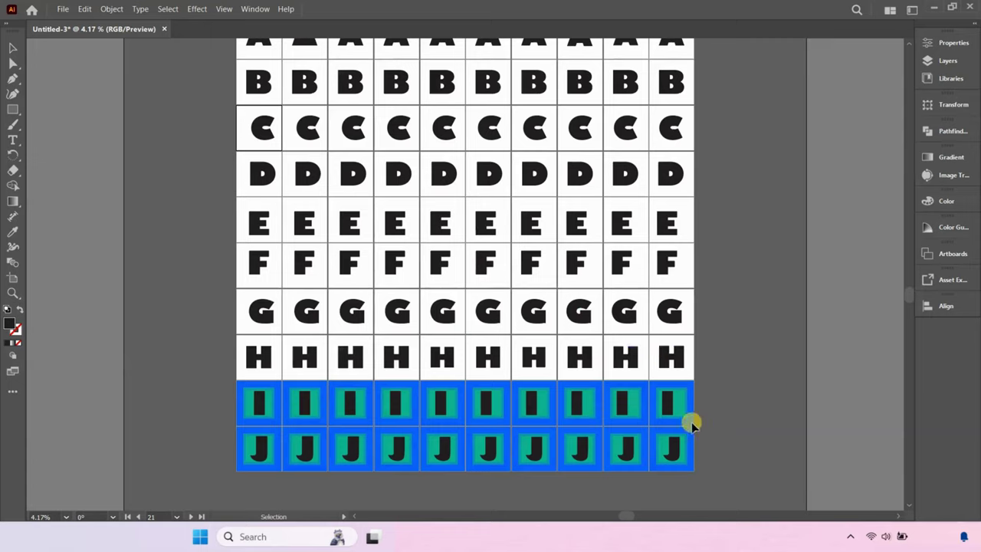
{"action": "left_click", "coordinate": [217, 428]}
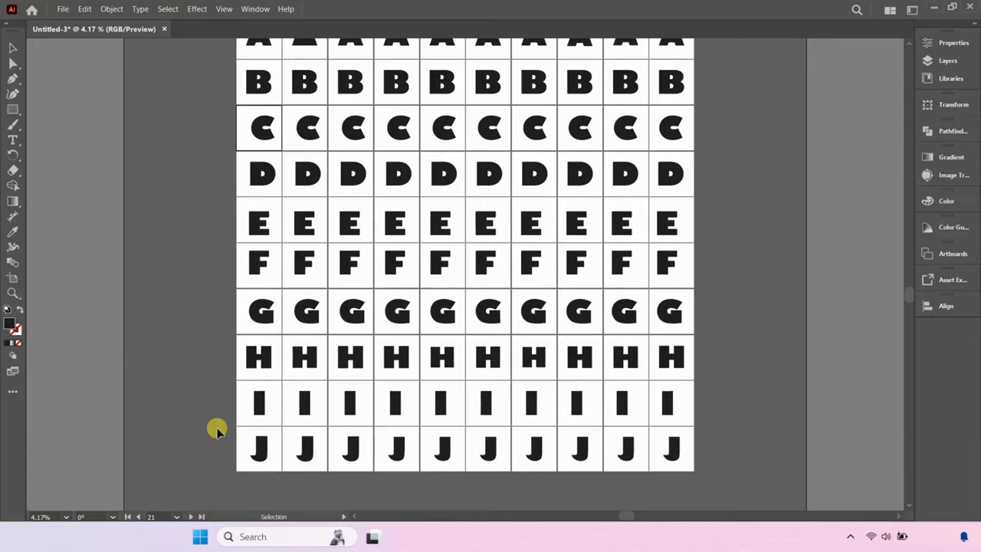
{"action": "scroll", "coordinate": [451, 404], "scroll_direction": "down", "scroll_amount": 1}
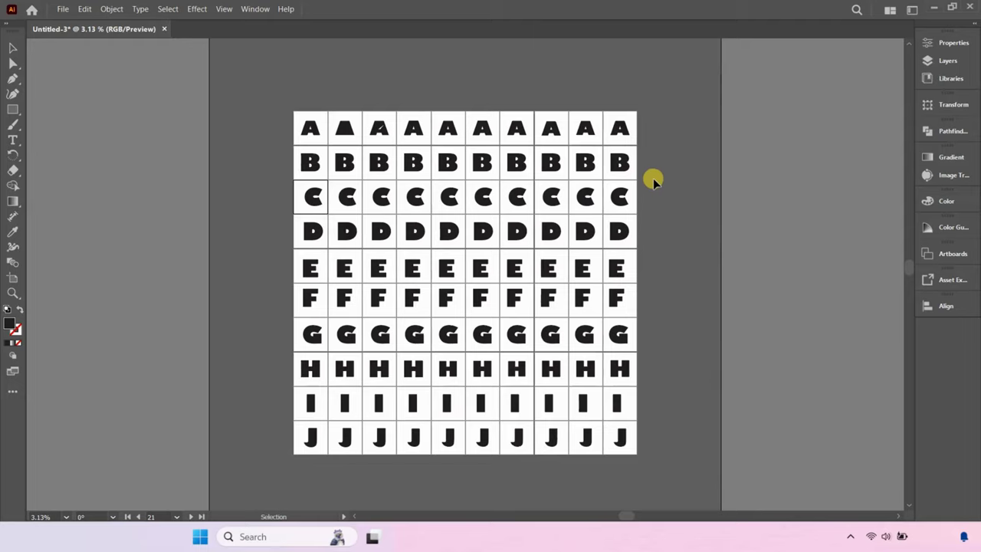
Step: Set up a JPEG export in the 100 A folder with the file name Scalebranding 01, and copy that name
{"action": "left_click", "coordinate": [63, 10]}
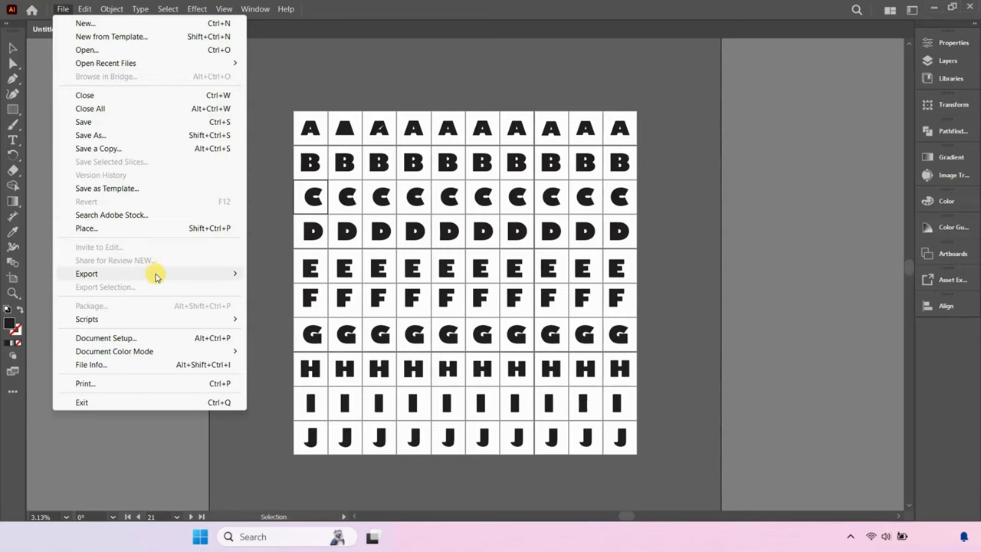
{"action": "mouse_move", "coordinate": [212, 274]}
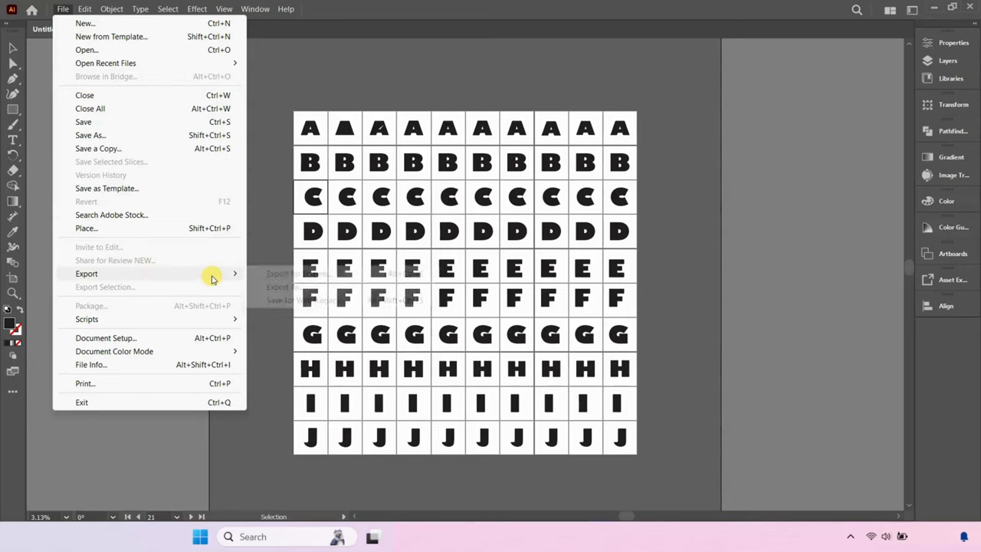
{"action": "left_click", "coordinate": [281, 284]}
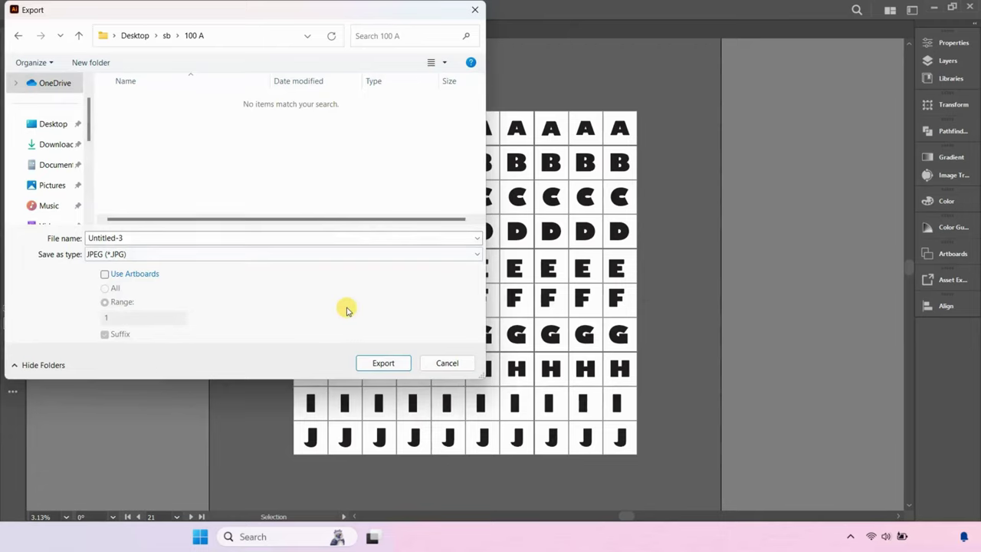
{"action": "left_click", "coordinate": [161, 238]}
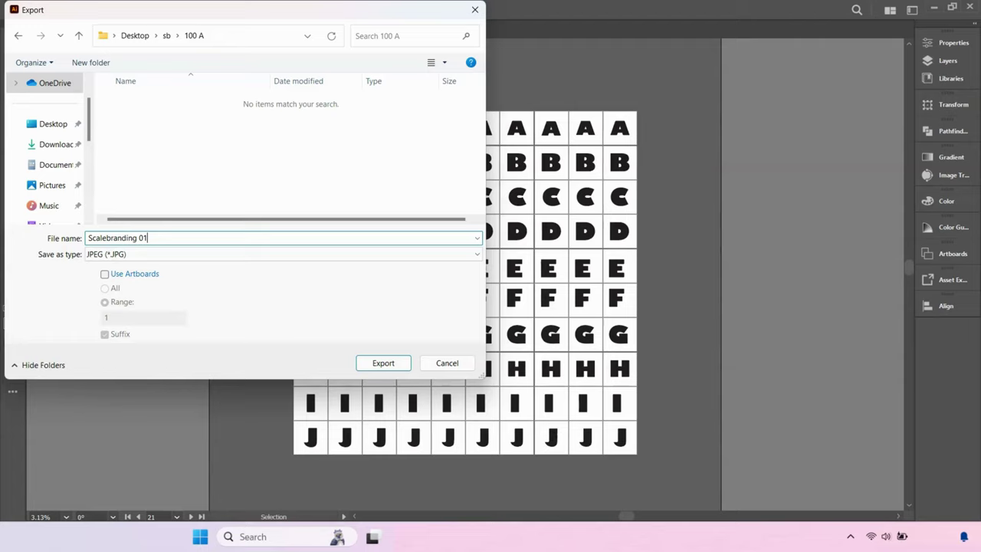
{"action": "left_click", "coordinate": [136, 254]}
{"action": "left_click", "coordinate": [136, 254]}
{"action": "triple_click", "coordinate": [140, 238]}
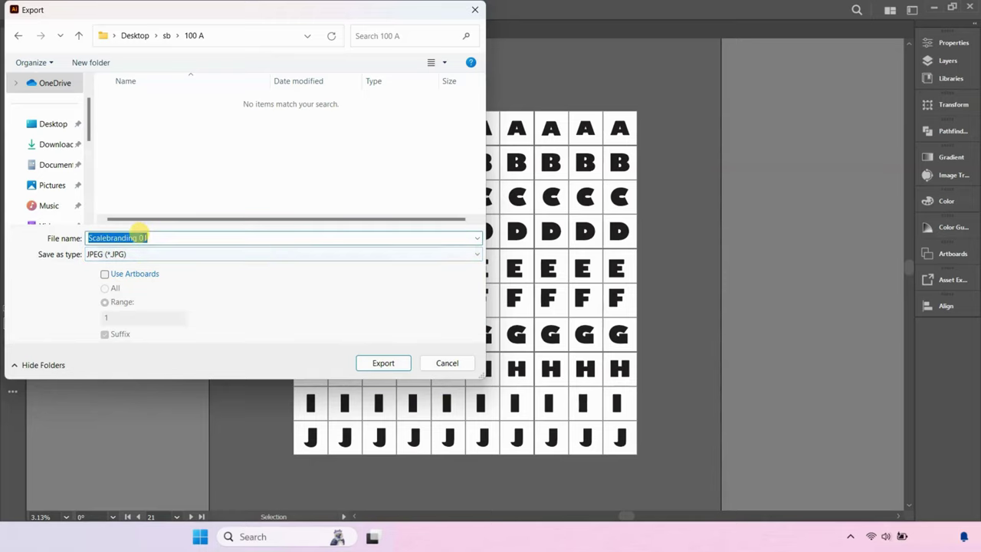
{"action": "right_click", "coordinate": [142, 238]}
{"action": "left_click", "coordinate": [186, 285]}
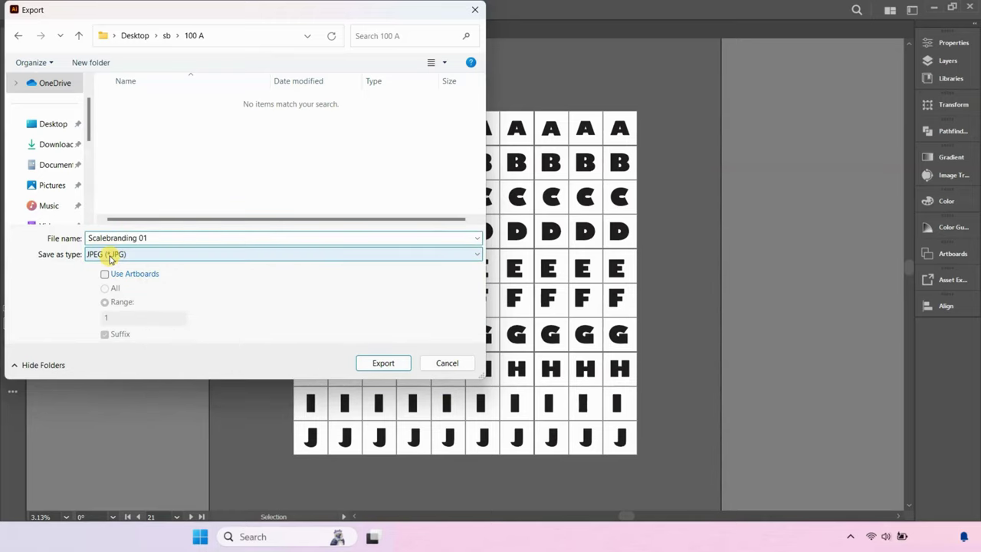
{"action": "left_click", "coordinate": [110, 256]}
{"action": "left_click", "coordinate": [90, 254]}
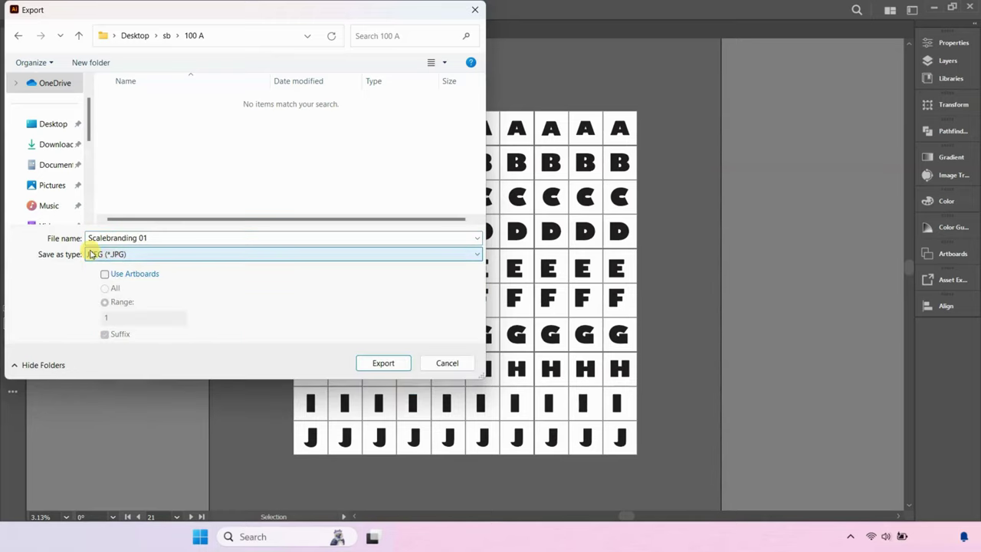
Step: Export all artboards as separate JPEG files using RGB color, quality 8 and High (300 ppi) resolution
{"action": "left_click", "coordinate": [141, 276]}
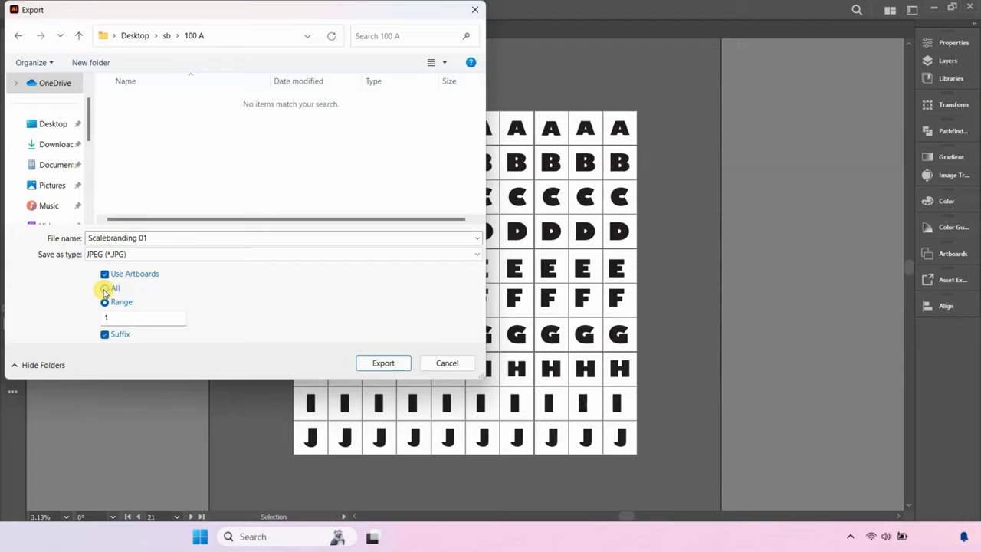
{"action": "left_click", "coordinate": [106, 289]}
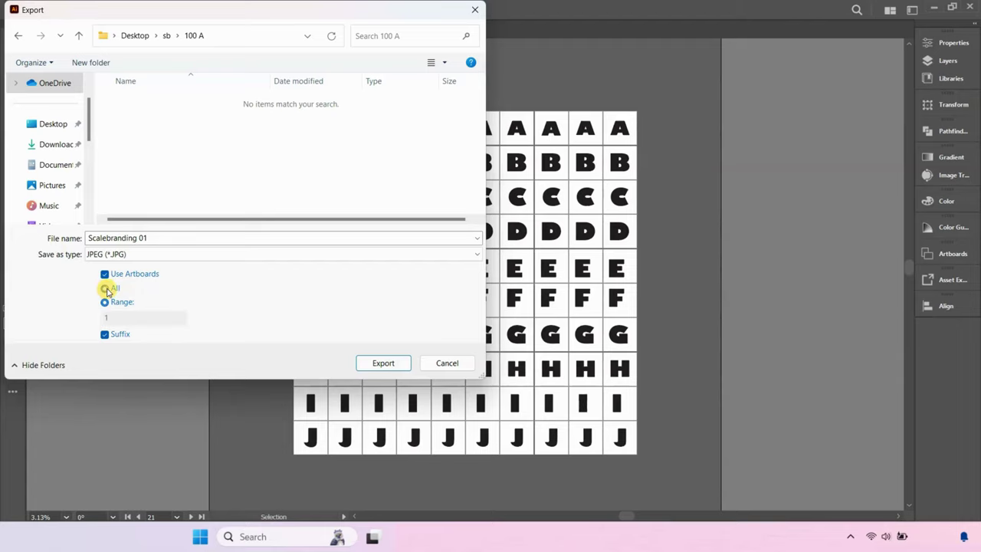
{"action": "left_click", "coordinate": [398, 365]}
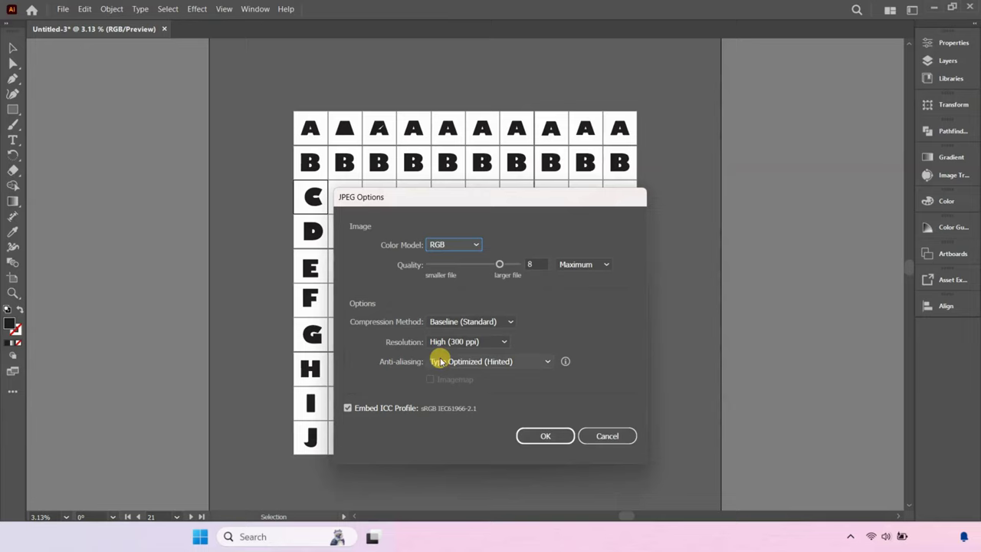
{"action": "left_click", "coordinate": [552, 438]}
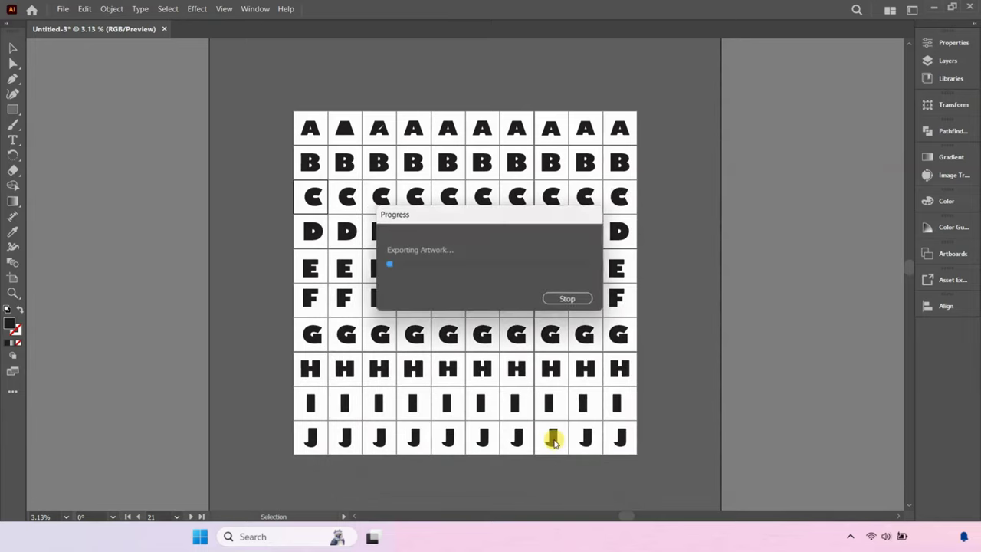
Step: Export all artboards as PNG files named Scalebranding 01 at High (300 ppi) with a transparent background
{"action": "left_click", "coordinate": [65, 9]}
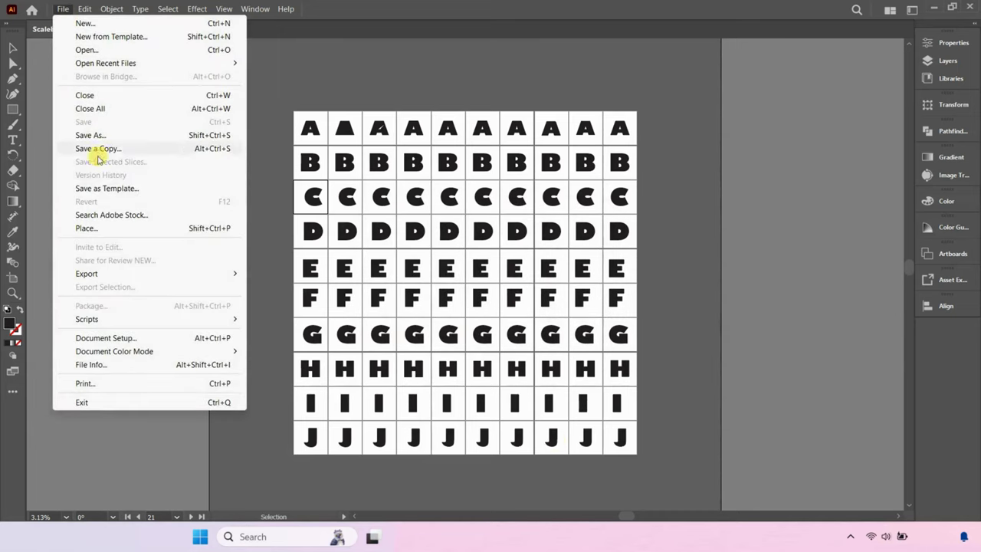
{"action": "mouse_move", "coordinate": [135, 274]}
{"action": "left_click", "coordinate": [301, 285]}
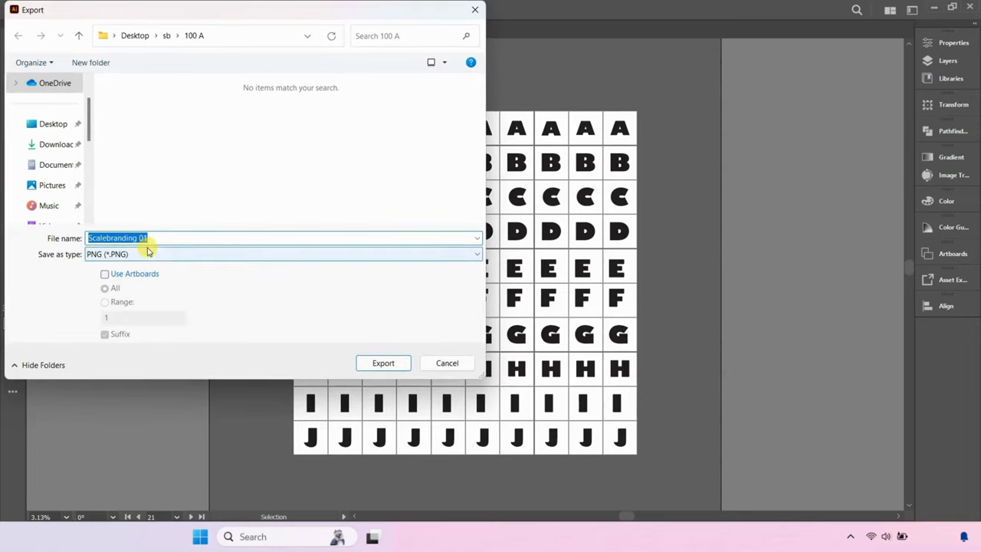
{"action": "left_click", "coordinate": [141, 274]}
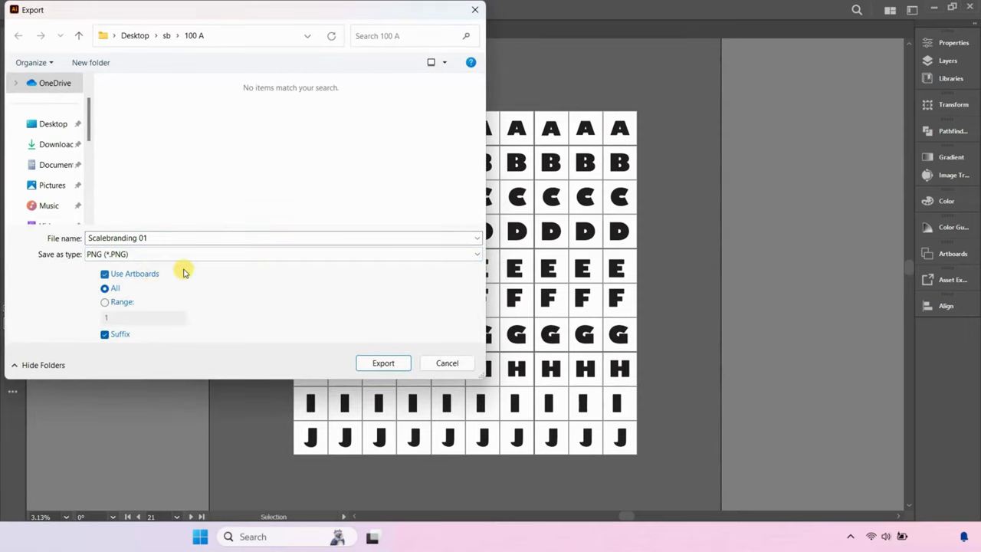
{"action": "left_click", "coordinate": [383, 364]}
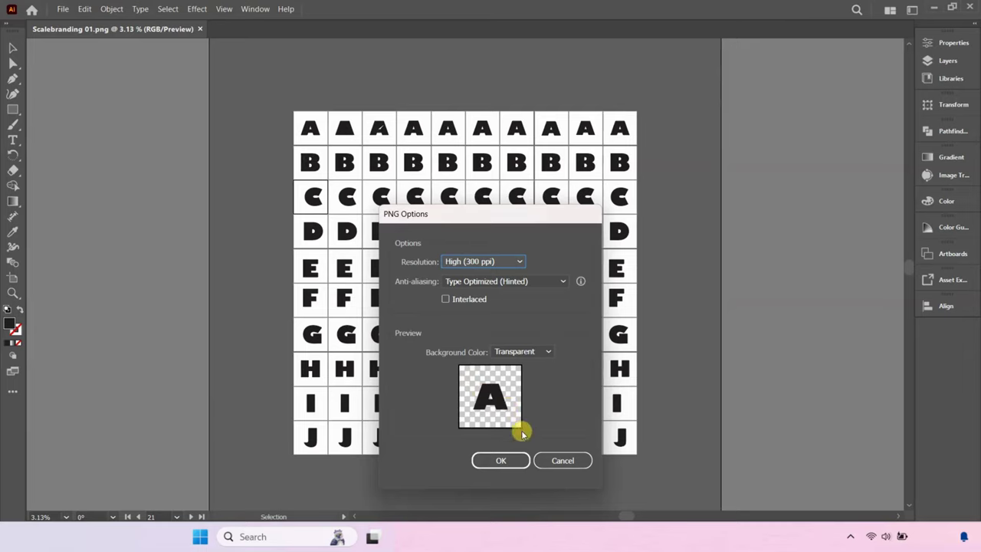
{"action": "left_click", "coordinate": [500, 460]}
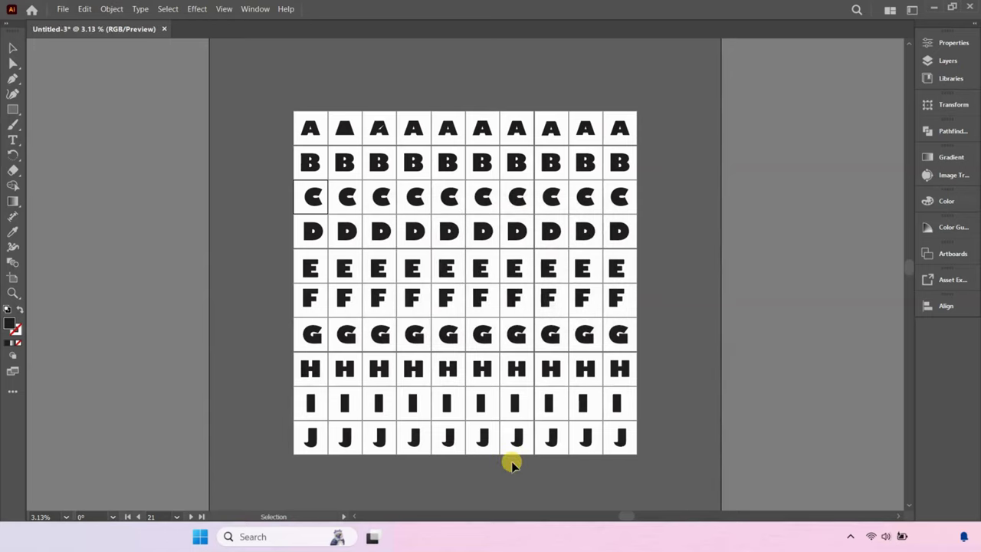
Step: Save all artboards as separate Illustrator EPS files named Scalebranding 01 in the 100 A folder, using the Illustrator 2020 EPS version
{"action": "left_click", "coordinate": [61, 9]}
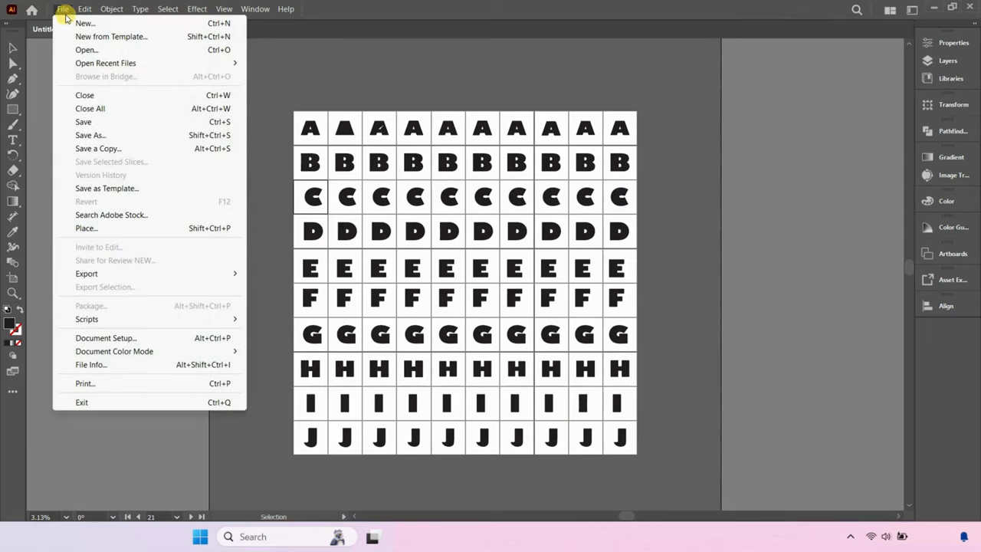
{"action": "left_click", "coordinate": [101, 136]}
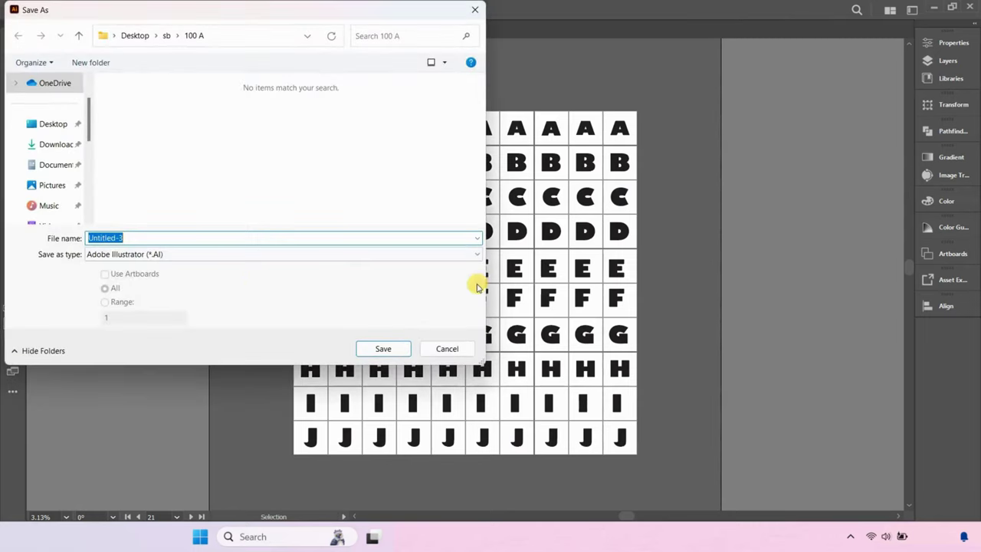
{"action": "left_click", "coordinate": [175, 254]}
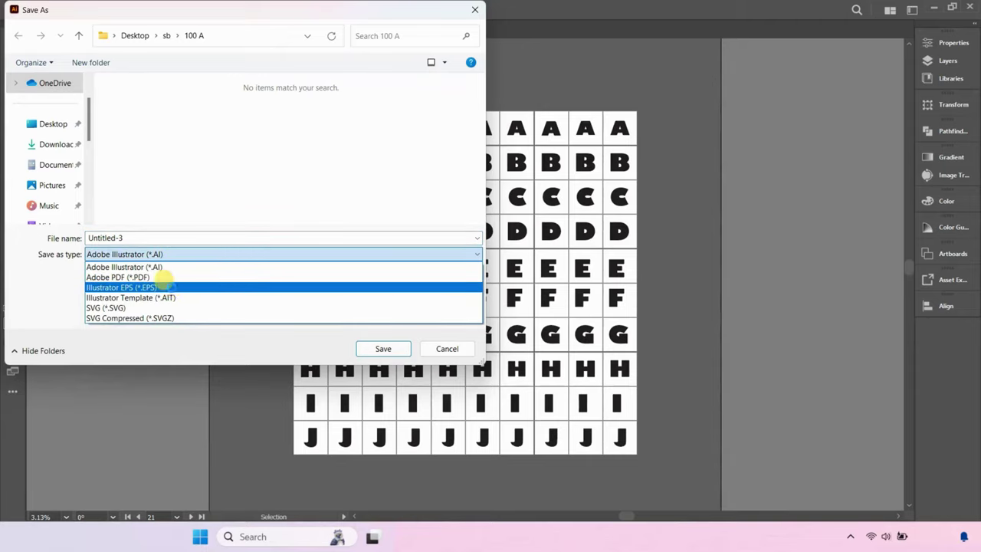
{"action": "left_click", "coordinate": [170, 288]}
{"action": "left_click", "coordinate": [165, 237]}
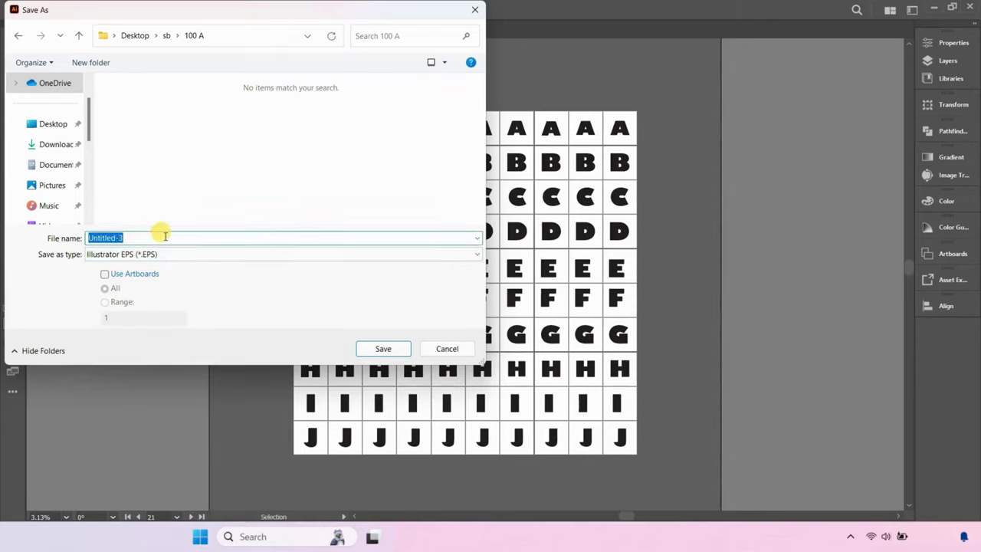
{"action": "key", "text": "ctrl+v"}
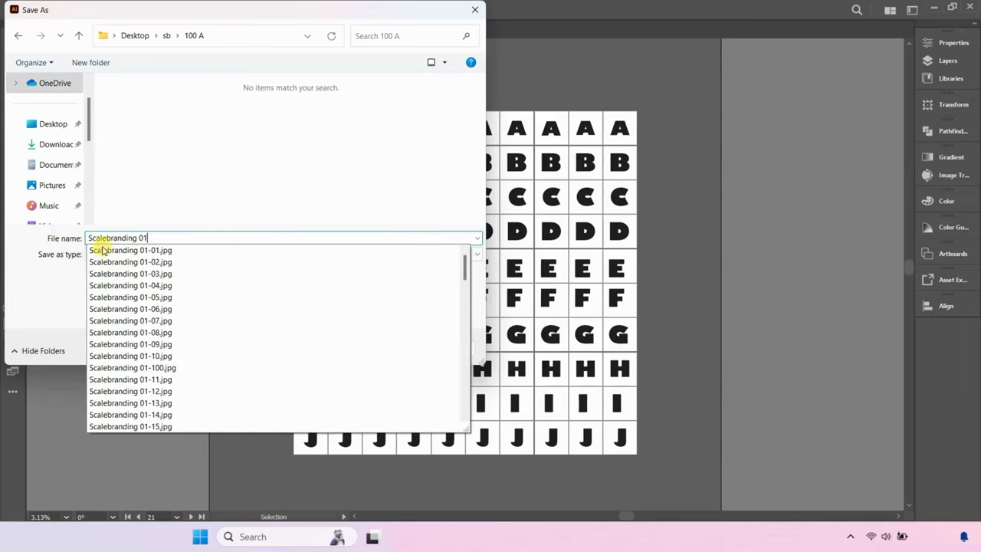
{"action": "left_click", "coordinate": [33, 280]}
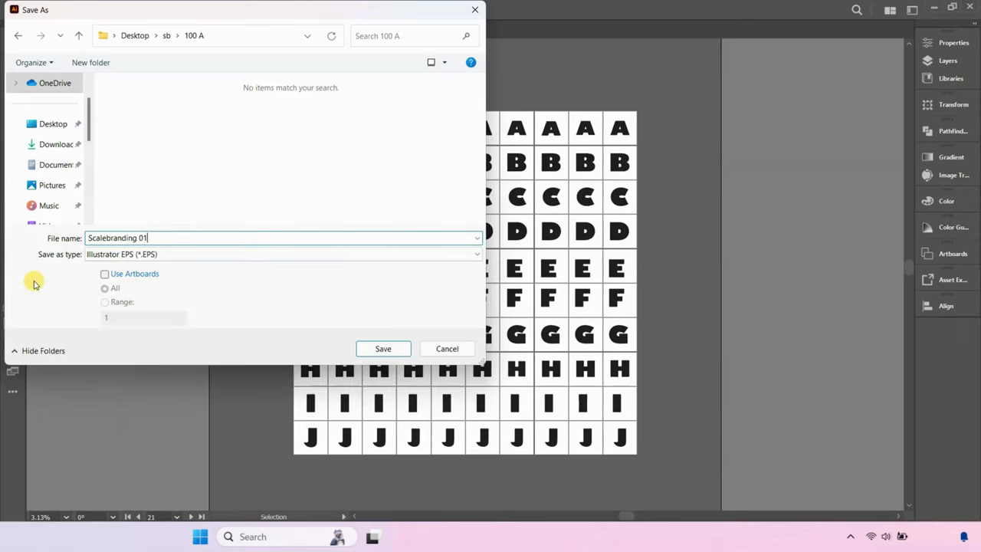
{"action": "left_click", "coordinate": [142, 278]}
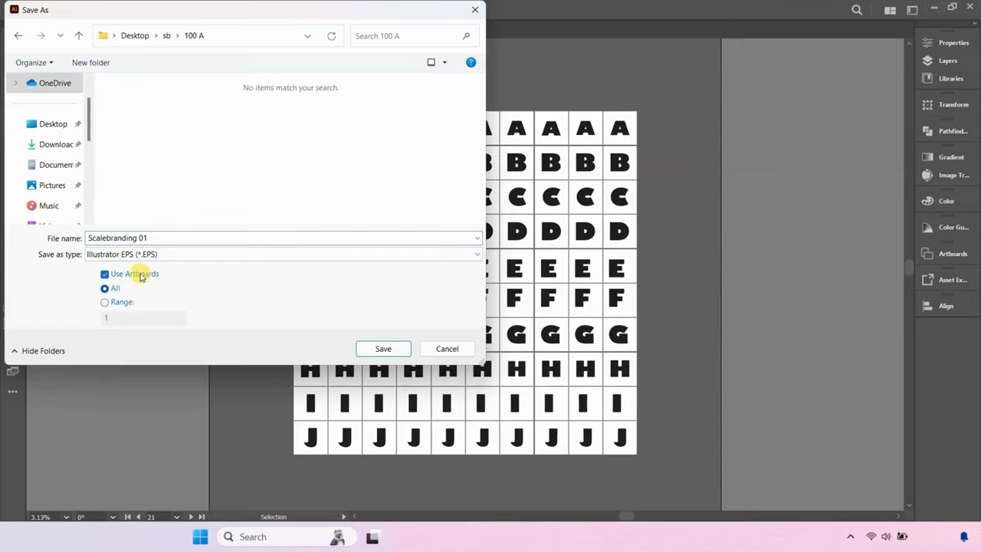
{"action": "left_click", "coordinate": [392, 348]}
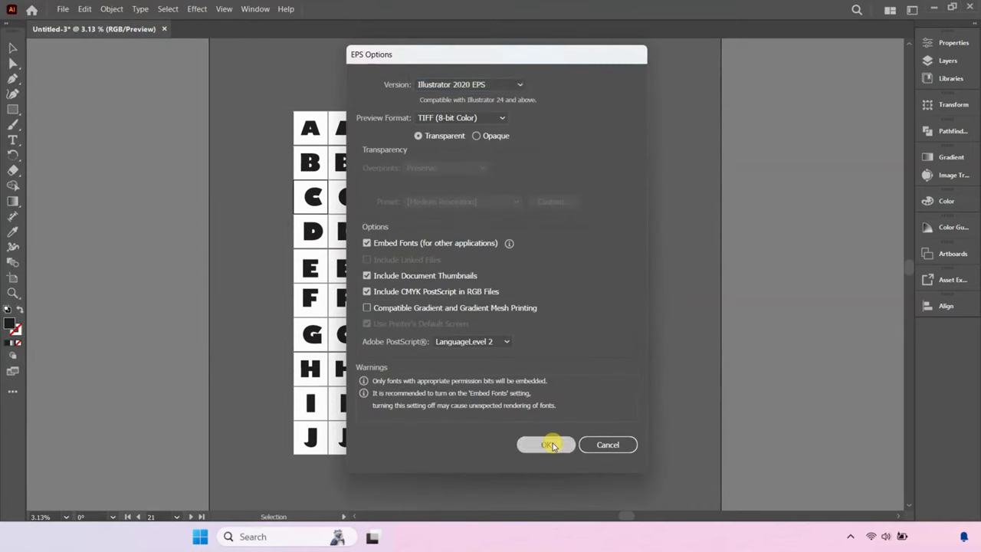
{"action": "left_click", "coordinate": [546, 443]}
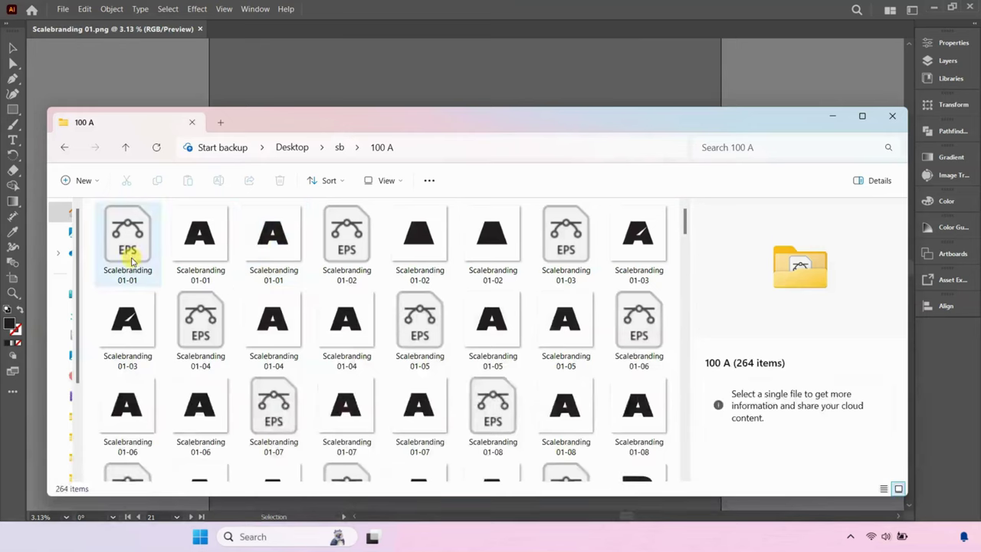
Step: In File Explorer, compress the Scalebranding 01-01 EPS file in the 100 A folder into a ZIP file
{"action": "left_click", "coordinate": [126, 247]}
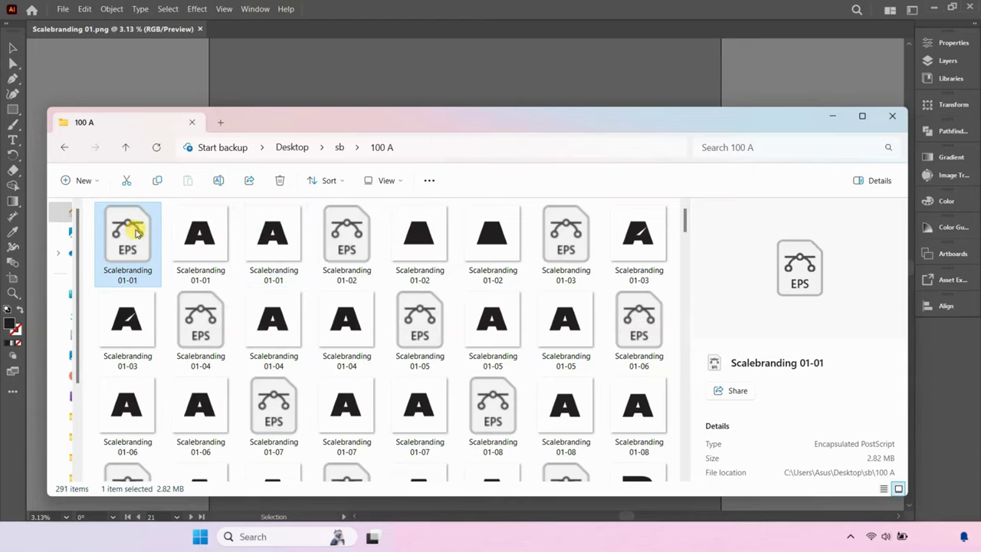
{"action": "right_click", "coordinate": [142, 229]}
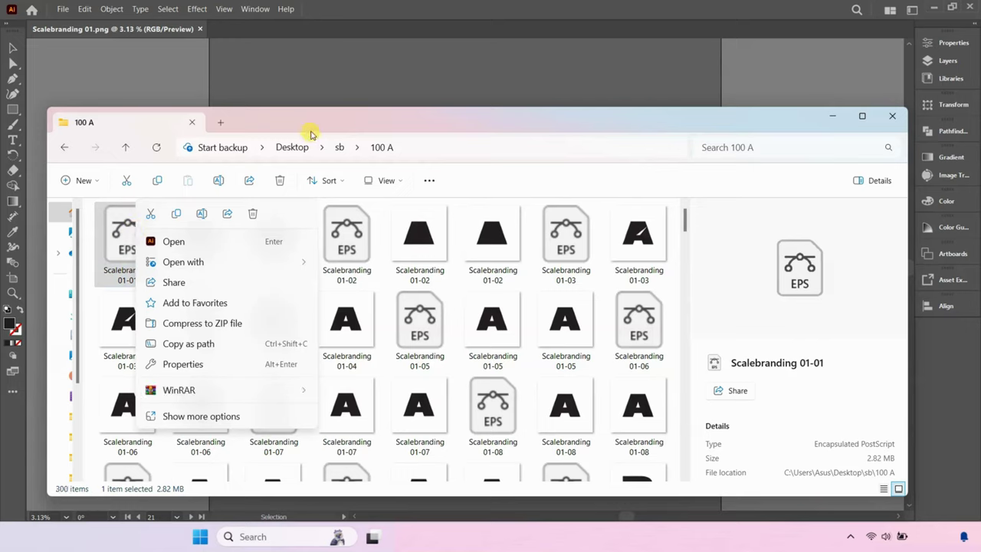
{"action": "left_click", "coordinate": [252, 331]}
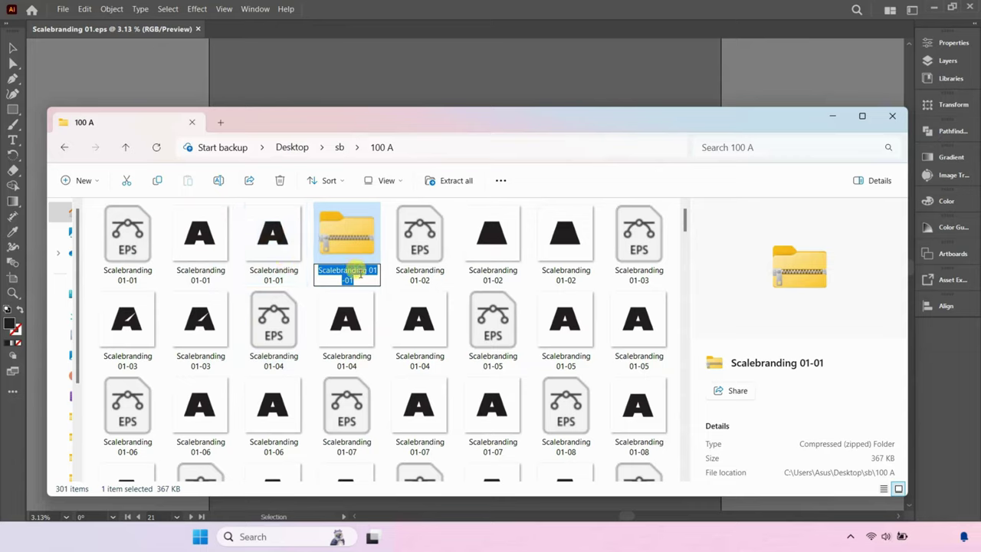
Step: Add the Scalebranding 01-01 PNG to the Scalebranding 01-01 ZIP file, open the archive to check it, and return to the 100 A folder
{"action": "left_click", "coordinate": [278, 256]}
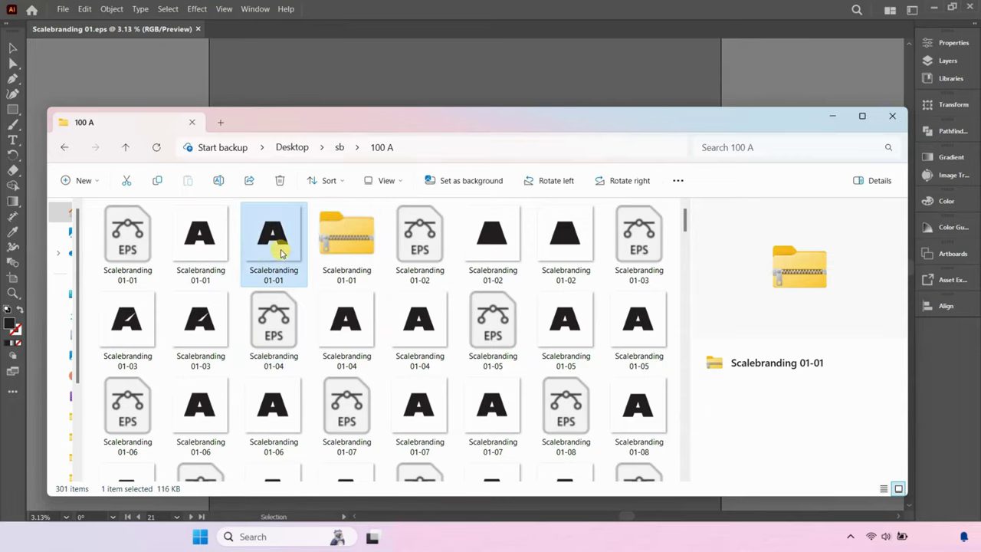
{"action": "left_click_drag", "start_coordinate": [299, 260], "coordinate": [276, 245]}
{"action": "left_click", "coordinate": [246, 320]}
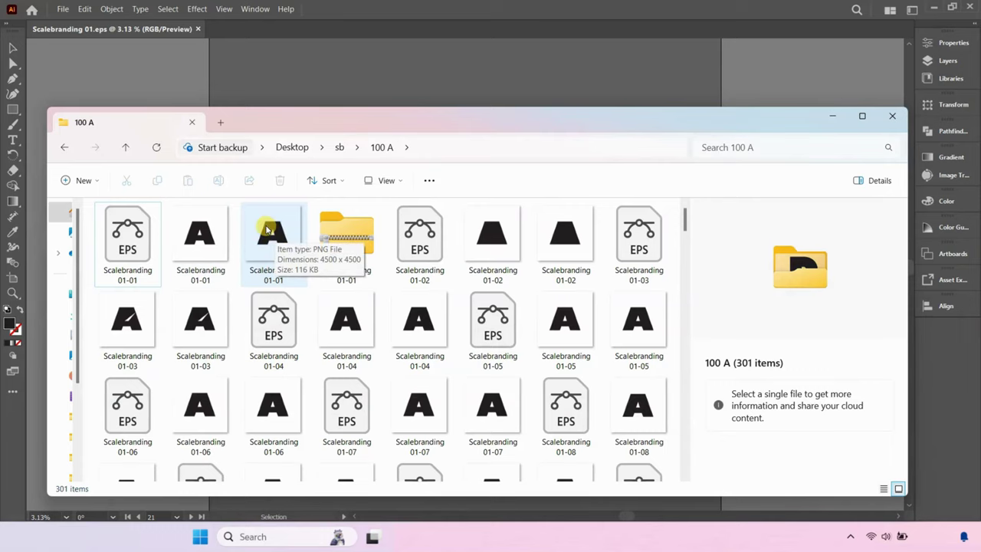
{"action": "left_click_drag", "start_coordinate": [267, 230], "coordinate": [335, 248]}
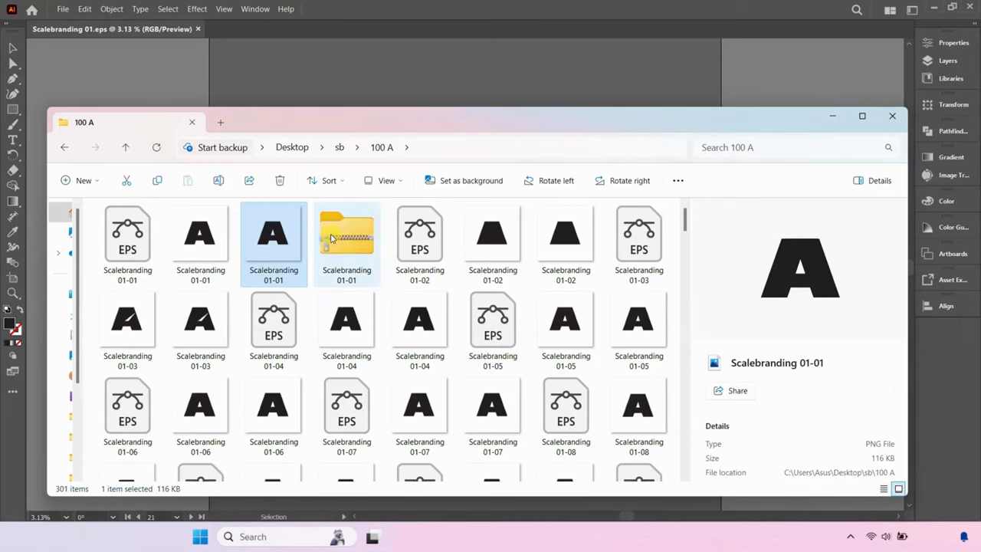
{"action": "double_click", "coordinate": [331, 239]}
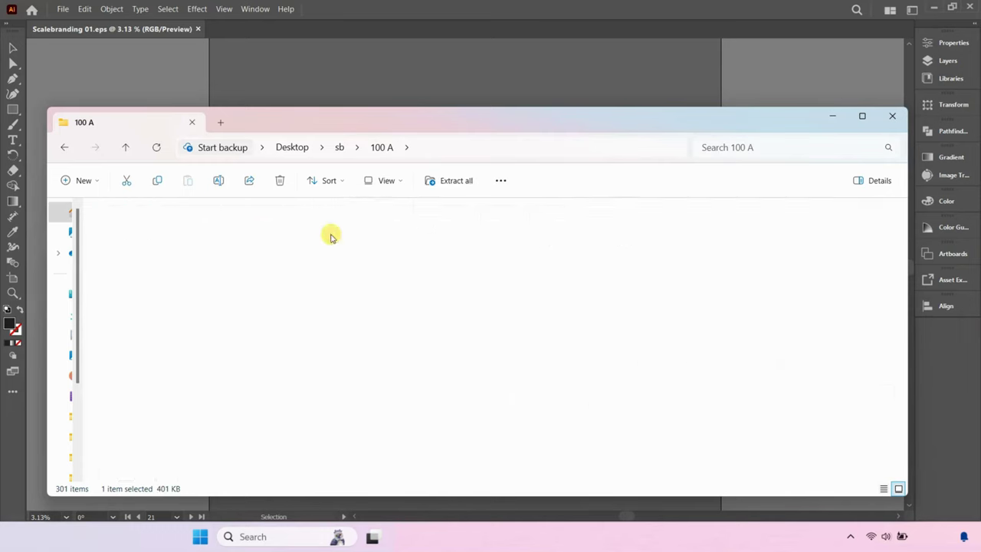
{"action": "left_click", "coordinate": [376, 148]}
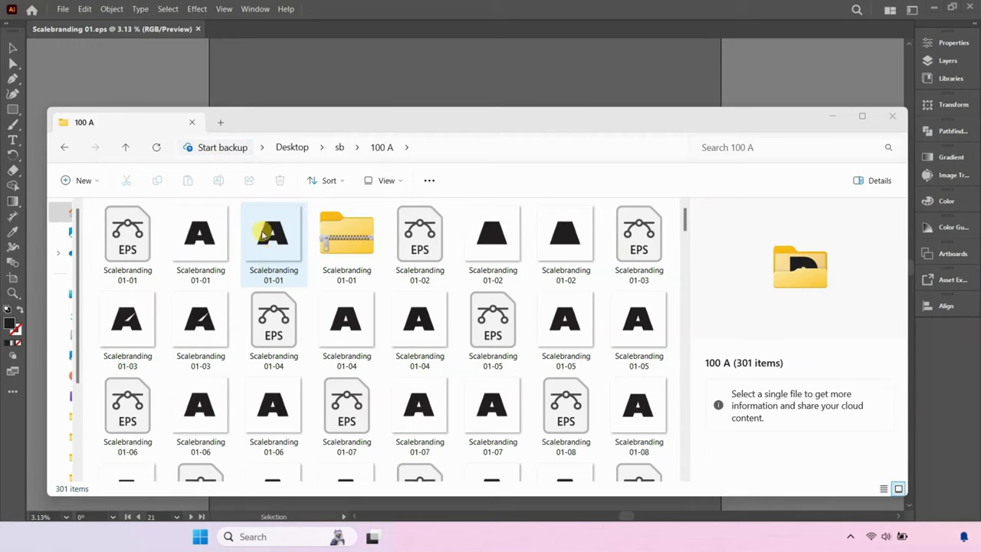
Step: Delete the loose Scalebranding 01-01 PNG and EPS files from the 100 A folder, keeping the JPG and the ZIP
{"action": "left_click", "coordinate": [263, 251]}
{"action": "key", "text": "Delete"}
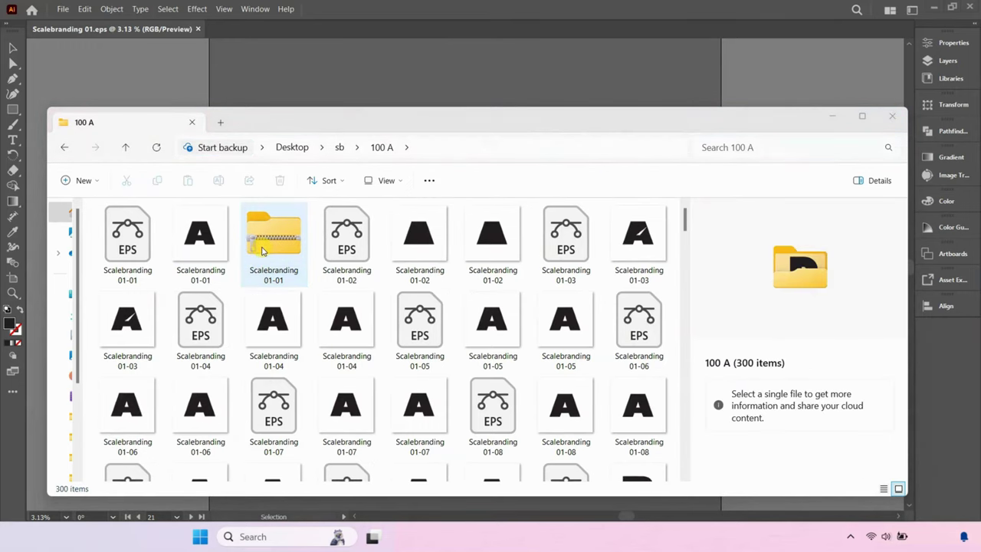
{"action": "left_click", "coordinate": [104, 253]}
{"action": "key", "text": "Delete"}
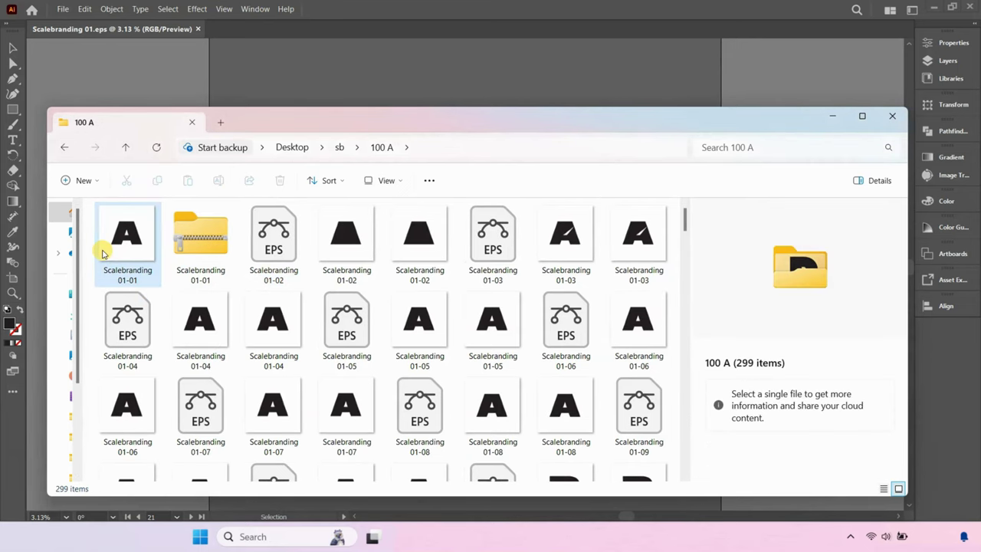
Step: Pack the Scalebranding 01-02 EPS and PNG into a Scalebranding 01-02 ZIP file and delete both loose originals
{"action": "left_click_drag", "start_coordinate": [414, 229], "coordinate": [473, 258]}
{"action": "left_click", "coordinate": [423, 244]}
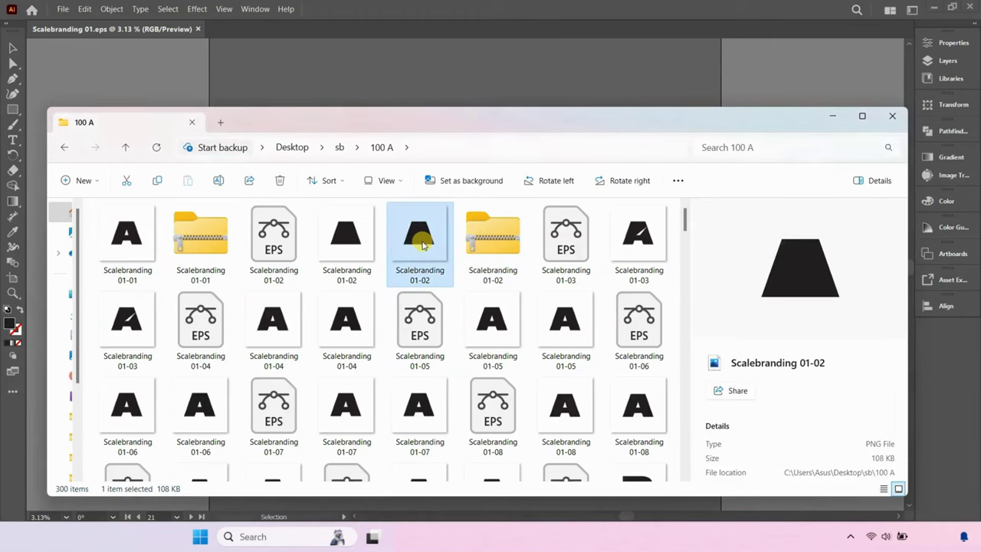
{"action": "key", "text": "Delete"}
{"action": "left_click", "coordinate": [285, 241]}
{"action": "key", "text": "Delete"}
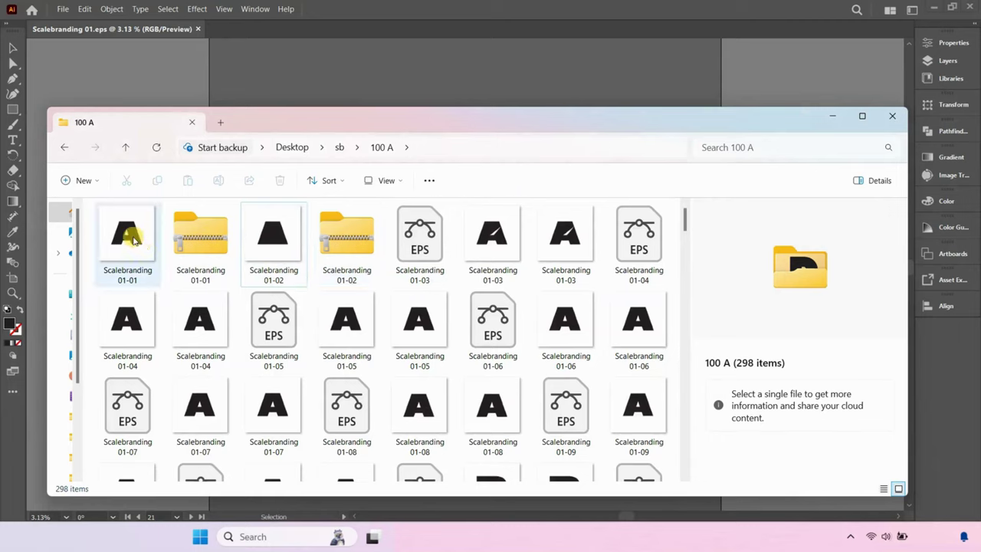
Step: Rename the Scalebranding 01-01 JPG and its ZIP file together as "Logo letter A"
{"action": "mouse_move", "coordinate": [134, 239]}
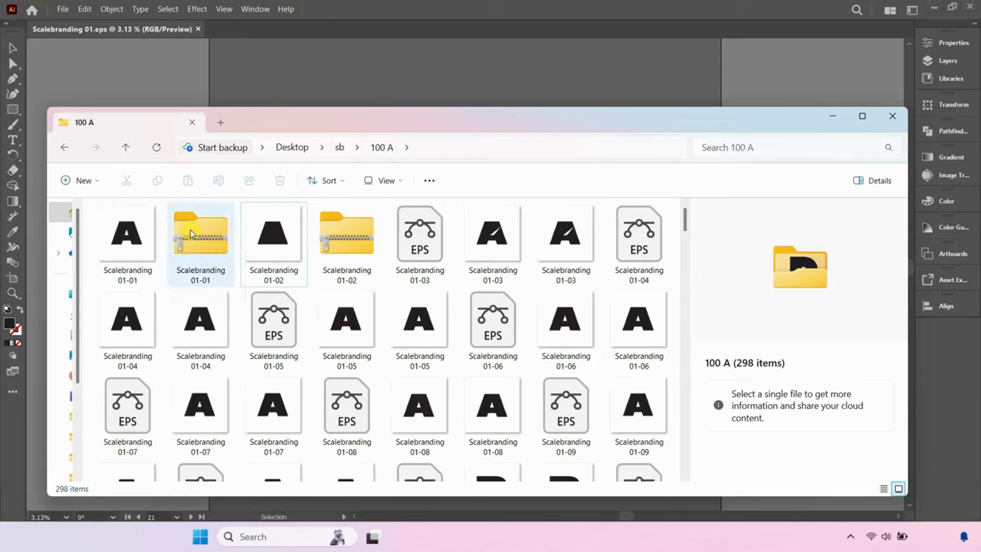
{"action": "mouse_move", "coordinate": [197, 238]}
{"action": "left_click", "coordinate": [135, 249]}
{"action": "left_click", "coordinate": [195, 247], "text": "ctrl"}
{"action": "right_click", "coordinate": [196, 241]}
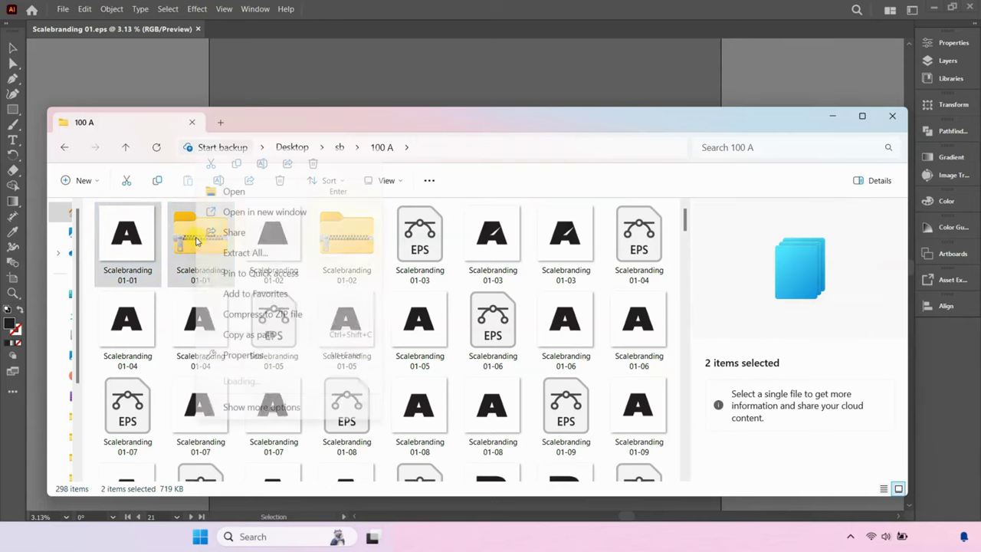
{"action": "left_click", "coordinate": [260, 162]}
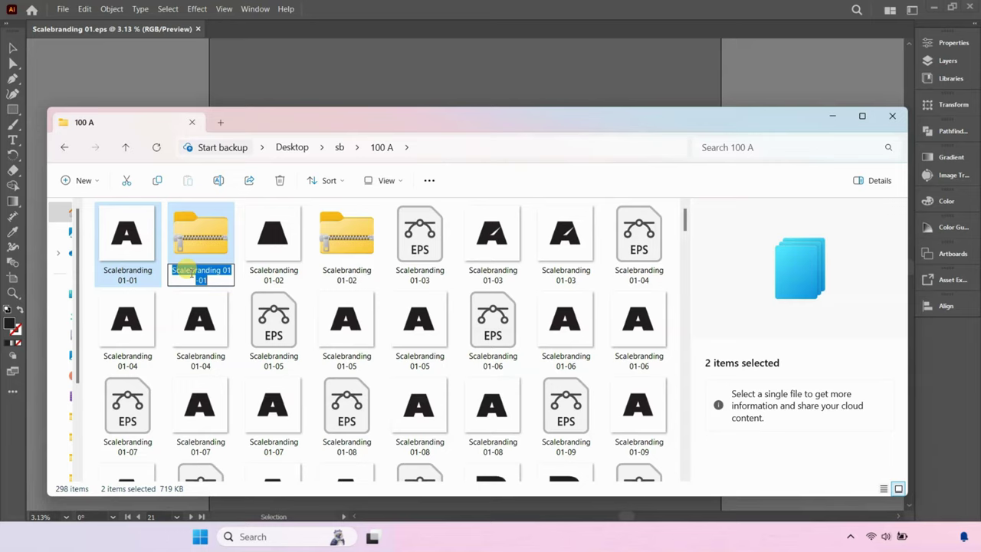
{"action": "type", "text": "Logo letter A"}
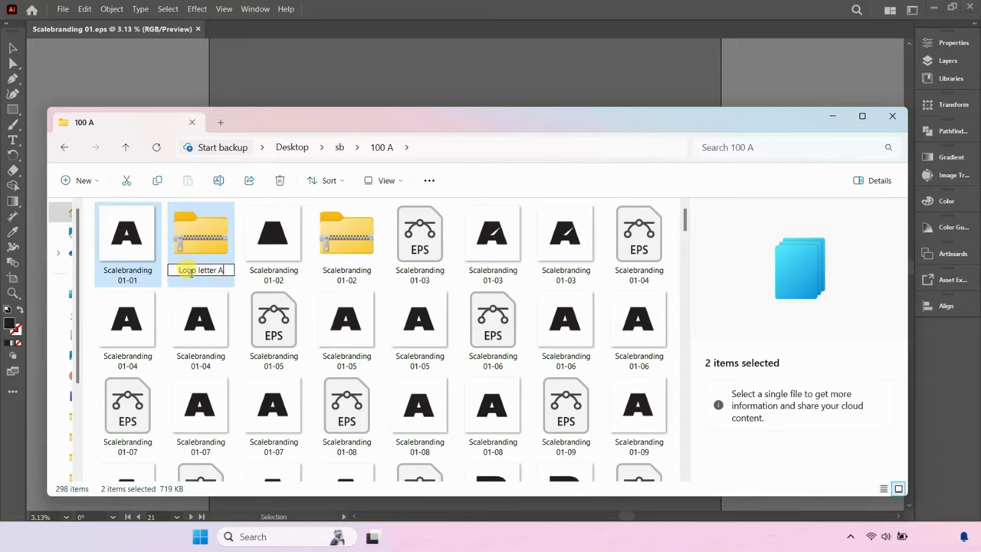
{"action": "key", "text": "Return"}
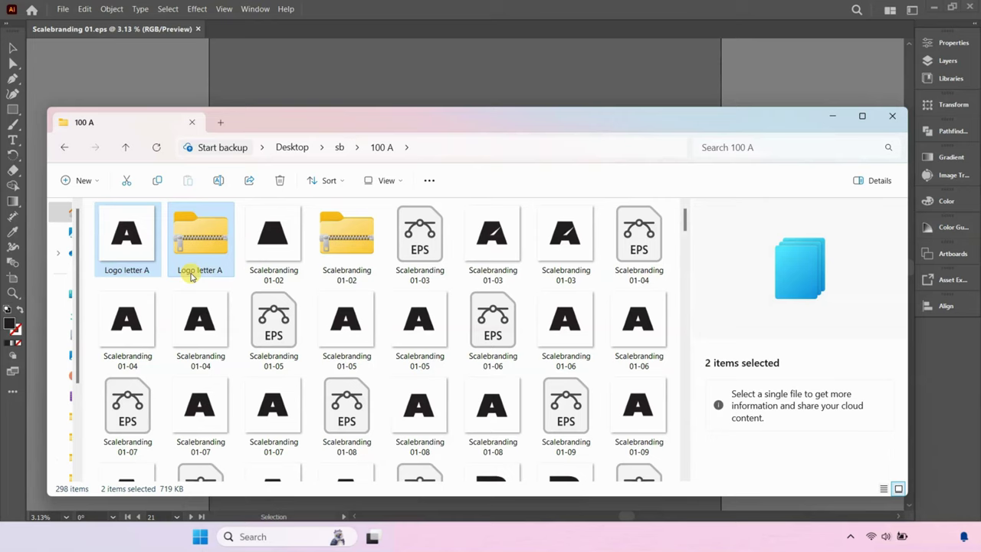
Step: Rename the Scalebranding 01-02 JPG and its ZIP file together as "letter A minimal"
{"action": "left_click", "coordinate": [265, 245]}
{"action": "left_click", "coordinate": [347, 238], "text": "ctrl"}
{"action": "right_click", "coordinate": [349, 234]}
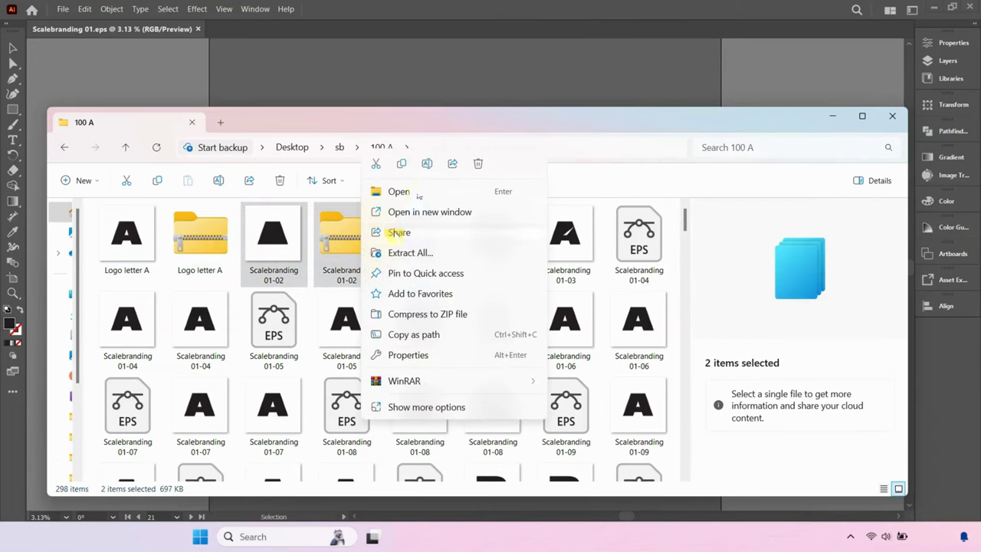
{"action": "left_click", "coordinate": [427, 164]}
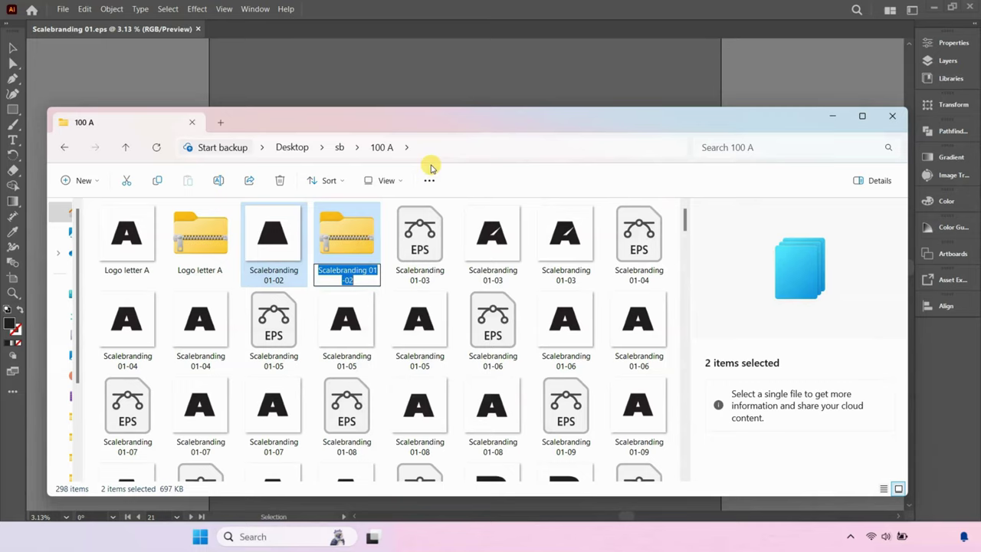
{"action": "type", "text": "letter A m"}
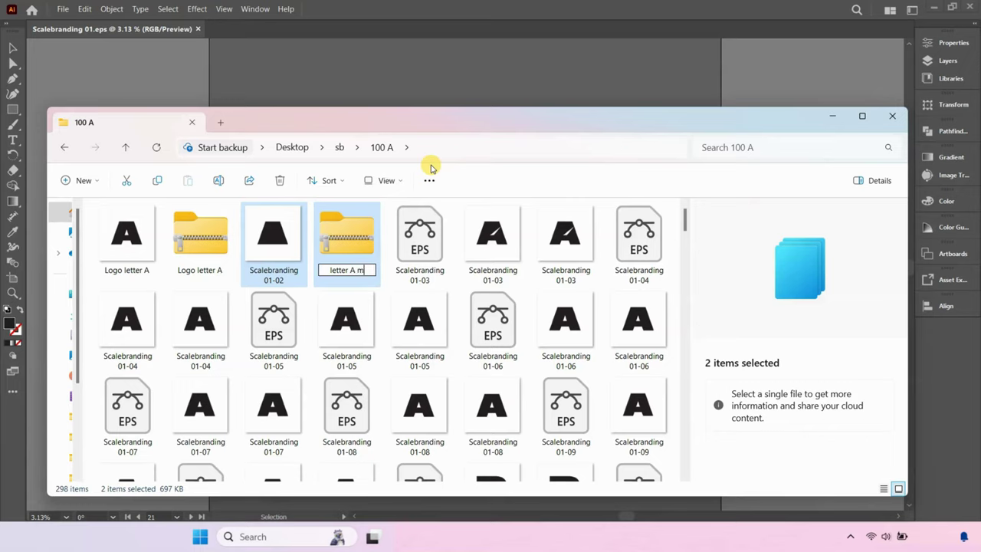
{"action": "type", "text": "inimal"}
{"action": "key", "text": "Return"}
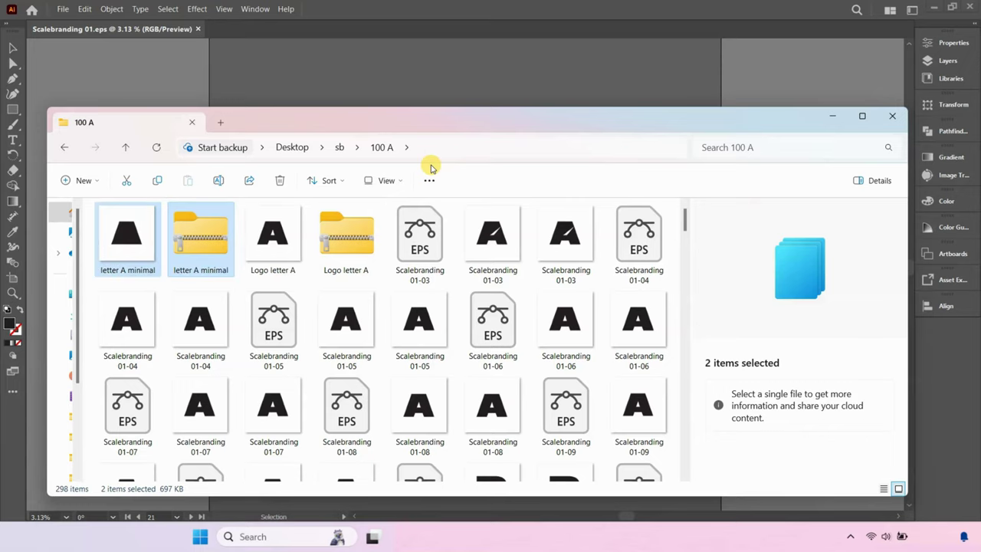